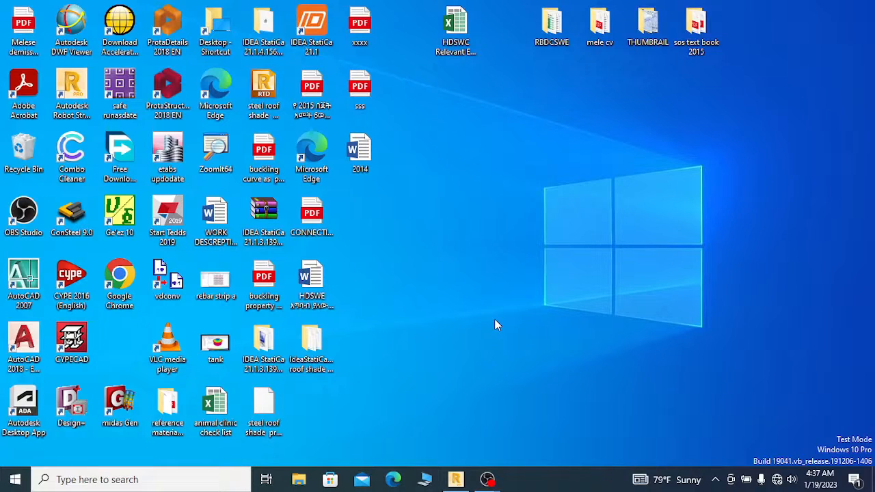
Switch to Robot Structural Analysis and examine the rafter-to-column joint at node 287 of the steel roof shade model
{"action": "left_click", "coordinate": [455, 479]}
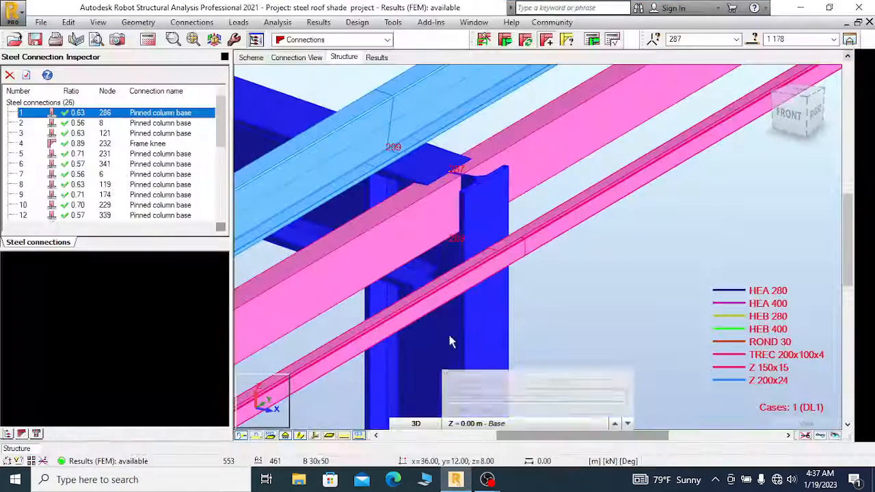
{"action": "scroll", "coordinate": [559, 166], "scroll_direction": "down", "scroll_amount": 5}
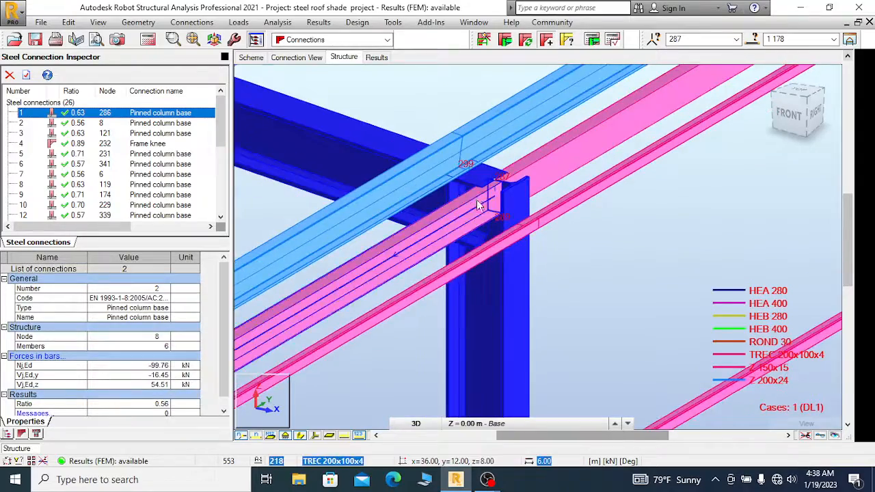
{"action": "scroll", "coordinate": [515, 270], "scroll_direction": "down", "scroll_amount": 4}
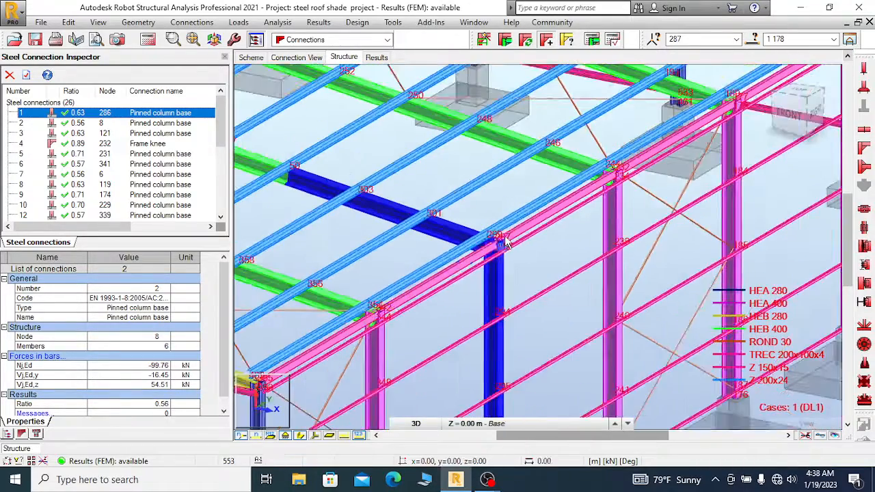
{"action": "scroll", "coordinate": [493, 250], "scroll_direction": "down", "scroll_amount": 4}
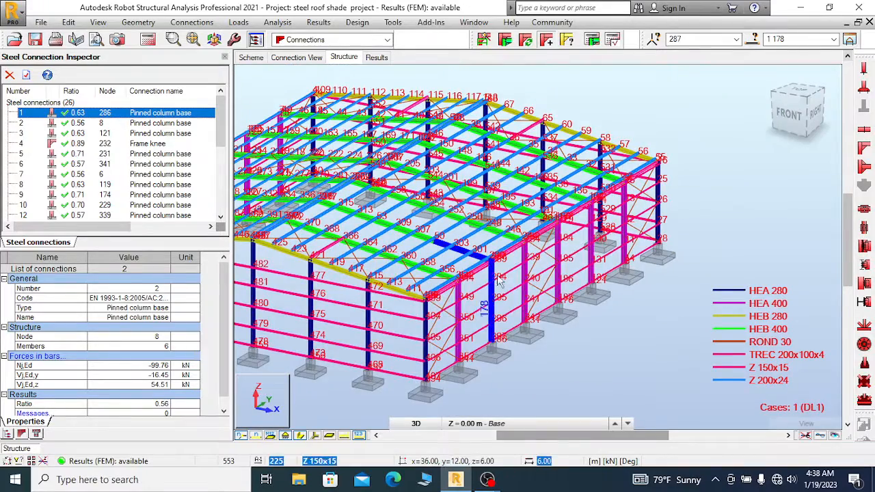
{"action": "scroll", "coordinate": [508, 252], "scroll_direction": "up", "scroll_amount": 3}
{"action": "scroll", "coordinate": [508, 250], "scroll_direction": "up", "scroll_amount": 2}
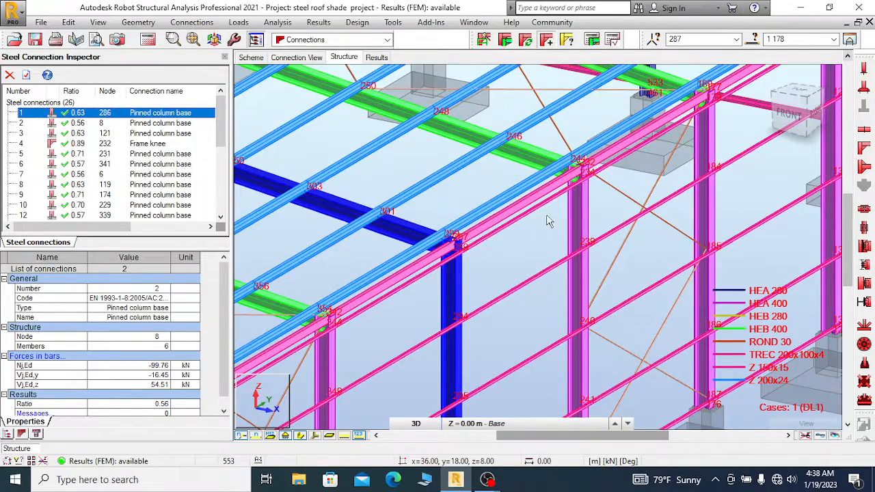
{"action": "scroll", "coordinate": [551, 219], "scroll_direction": "down", "scroll_amount": 3}
{"action": "scroll", "coordinate": [480, 222], "scroll_direction": "up", "scroll_amount": 2}
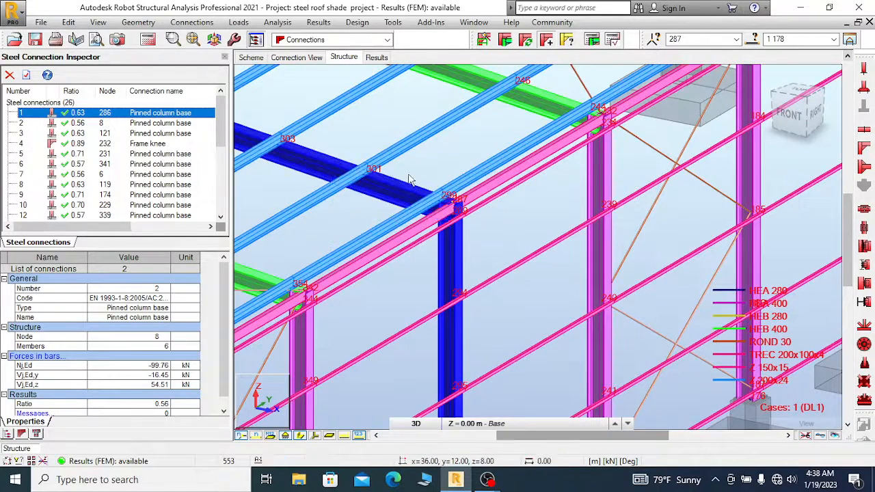
{"action": "scroll", "coordinate": [451, 164], "scroll_direction": "up", "scroll_amount": 1}
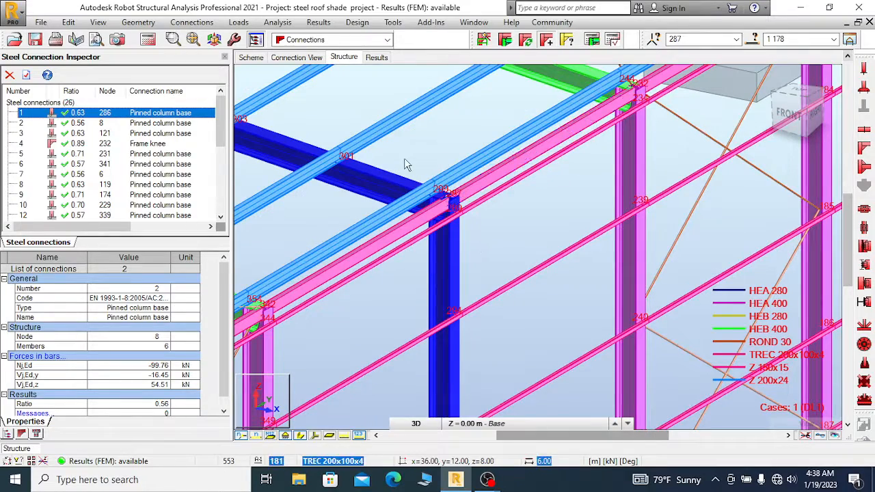
{"action": "scroll", "coordinate": [424, 173], "scroll_direction": "up", "scroll_amount": 2}
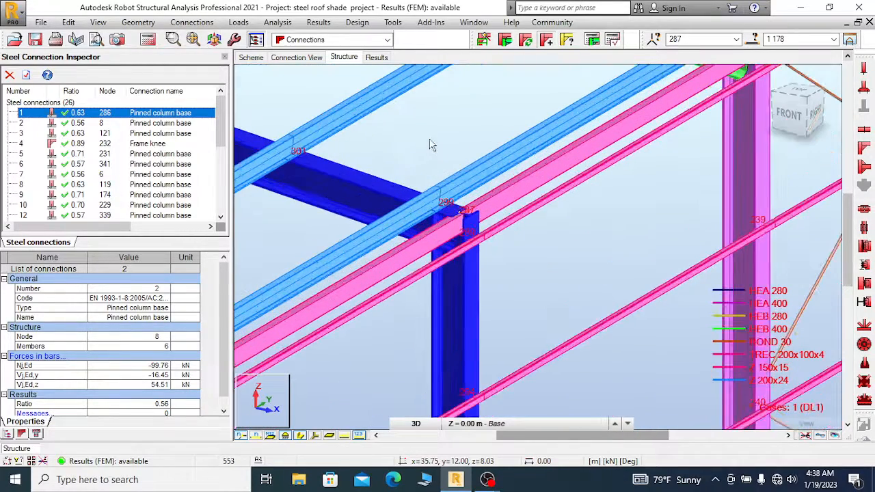
{"action": "scroll", "coordinate": [472, 177], "scroll_direction": "down", "scroll_amount": 1}
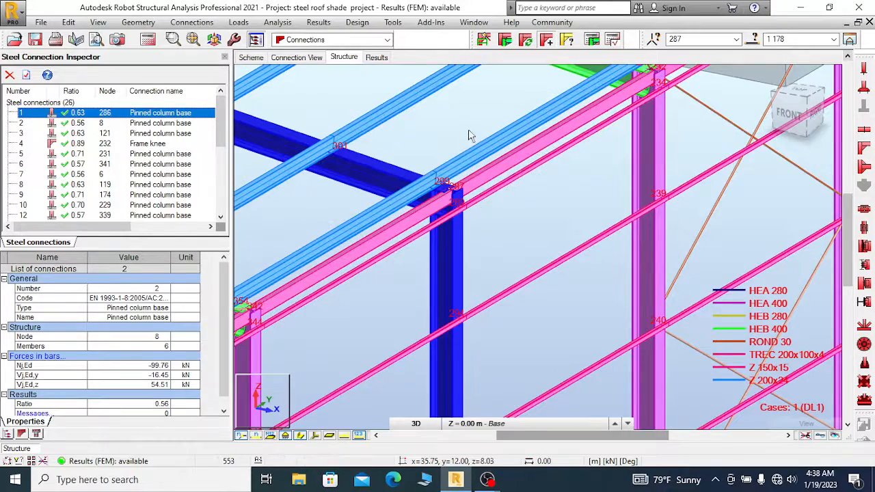
{"action": "scroll", "coordinate": [486, 121], "scroll_direction": "down", "scroll_amount": 1}
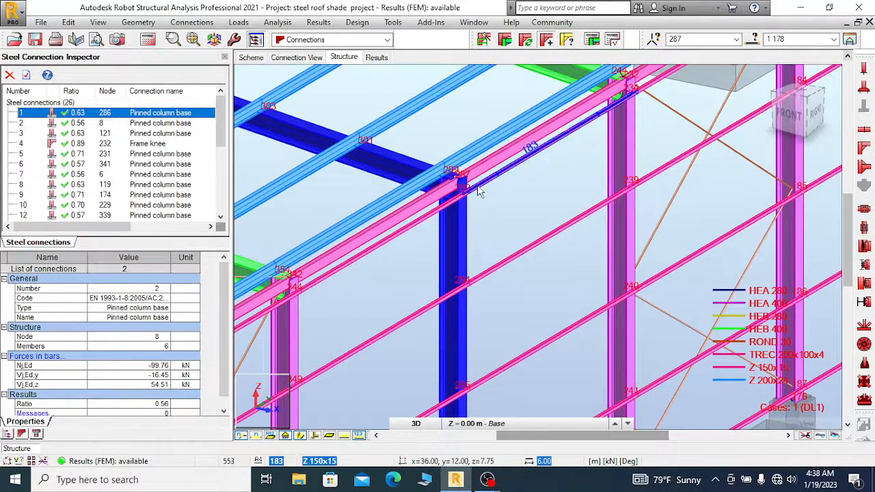
{"action": "scroll", "coordinate": [513, 229], "scroll_direction": "up", "scroll_amount": 2}
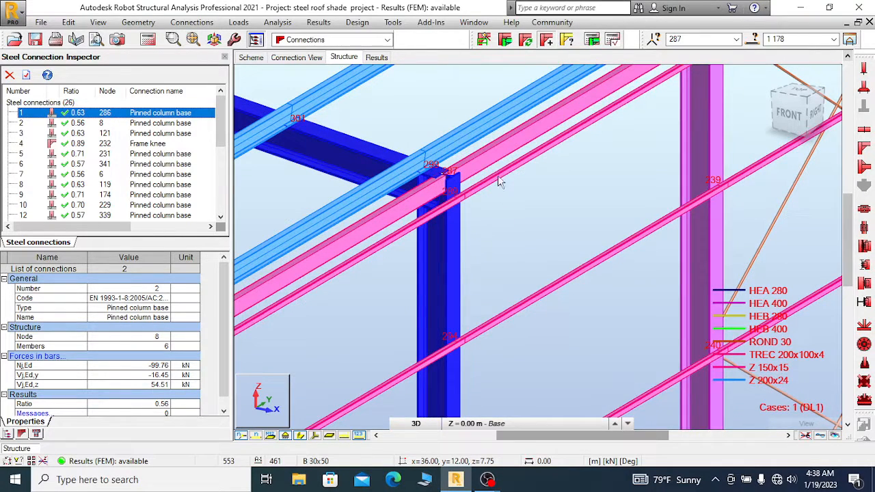
{"action": "scroll", "coordinate": [465, 159], "scroll_direction": "up", "scroll_amount": 1}
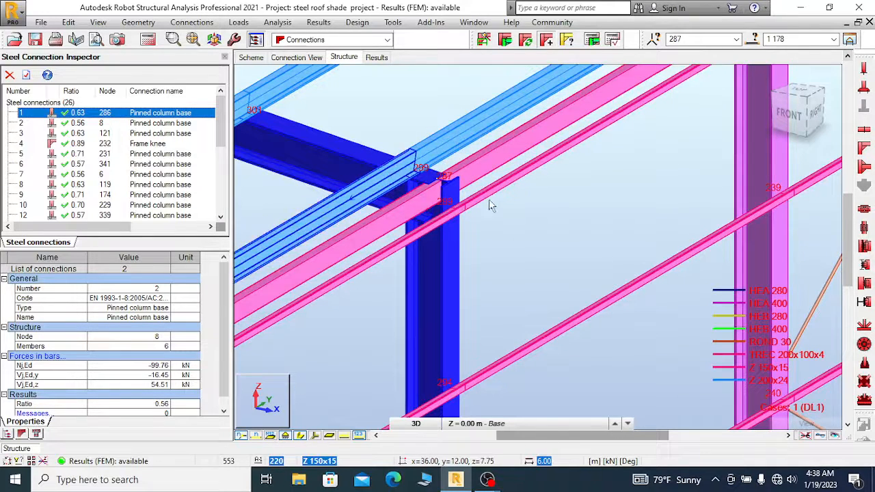
Launch the IDEA StatiCa add-in to bring the project's connections into Checkbot
{"action": "left_click", "coordinate": [440, 22]}
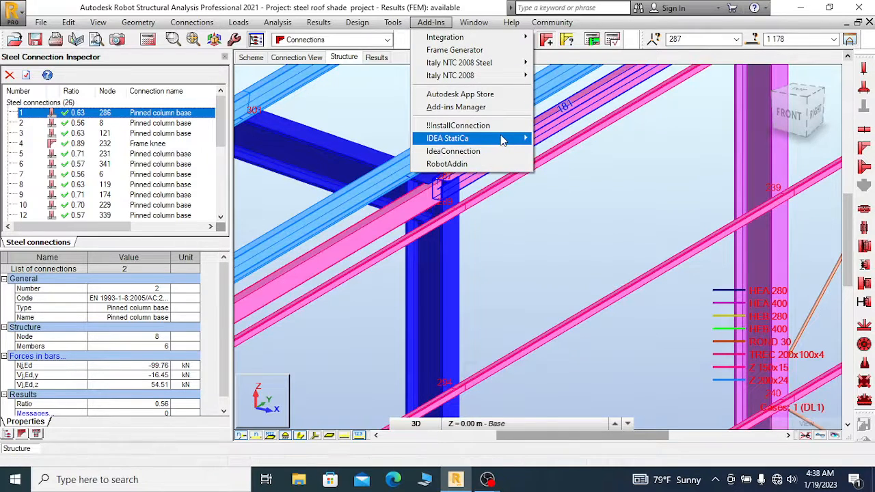
{"action": "mouse_move", "coordinate": [501, 138]}
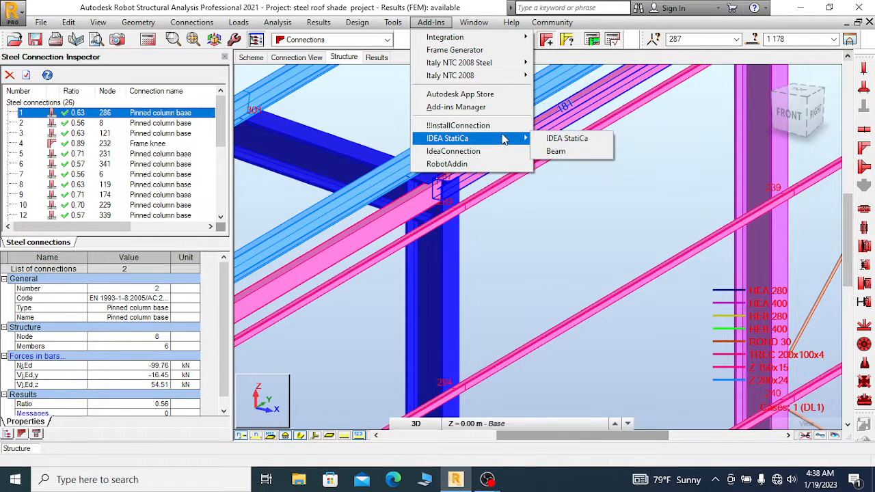
{"action": "left_click", "coordinate": [568, 138]}
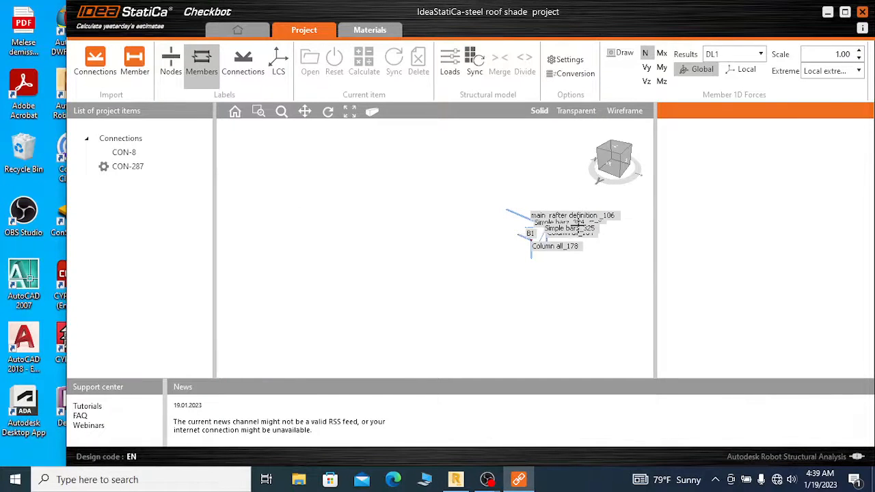
Check connection CON-287 against the joint in the Robot model and open it in IDEA StatiCa Connection
{"action": "scroll", "coordinate": [567, 239], "scroll_direction": "up", "scroll_amount": 5}
{"action": "left_click", "coordinate": [124, 171]}
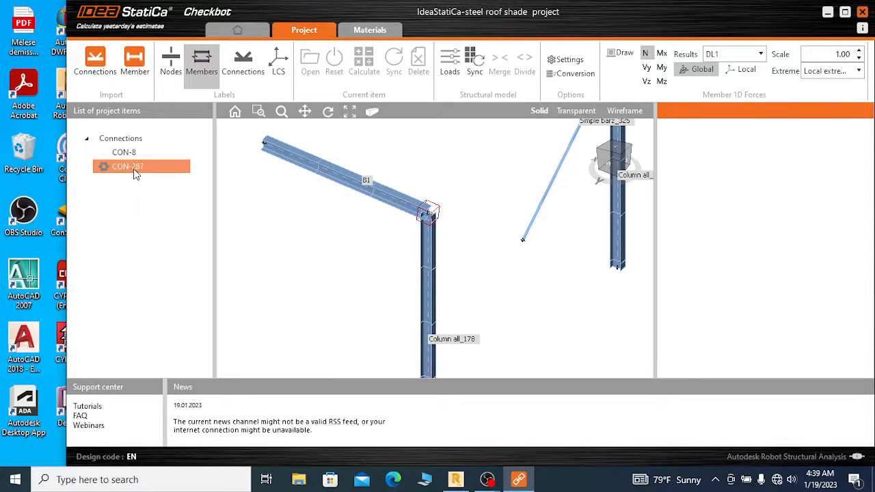
{"action": "scroll", "coordinate": [441, 216], "scroll_direction": "up", "scroll_amount": 3}
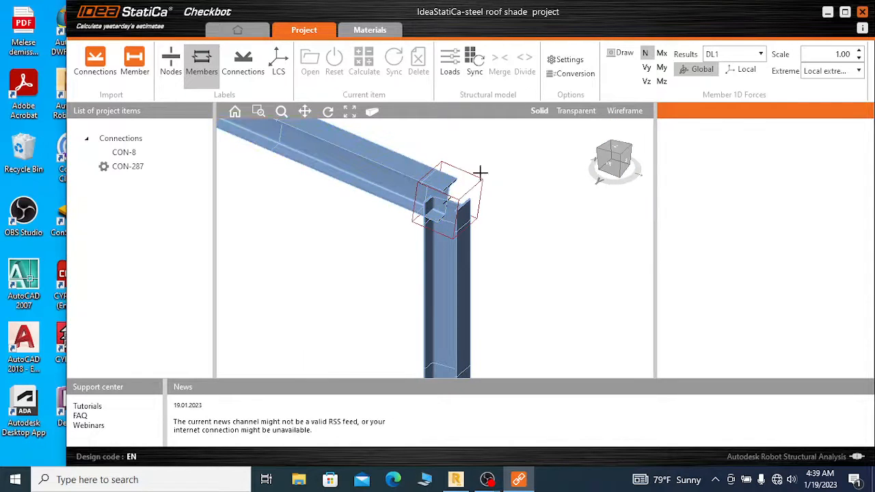
{"action": "scroll", "coordinate": [483, 179], "scroll_direction": "up", "scroll_amount": 1}
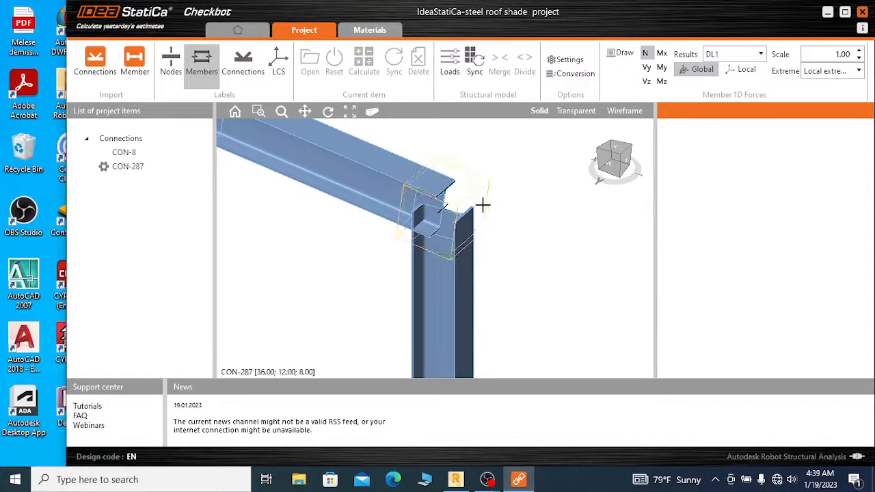
{"action": "left_click", "coordinate": [464, 480]}
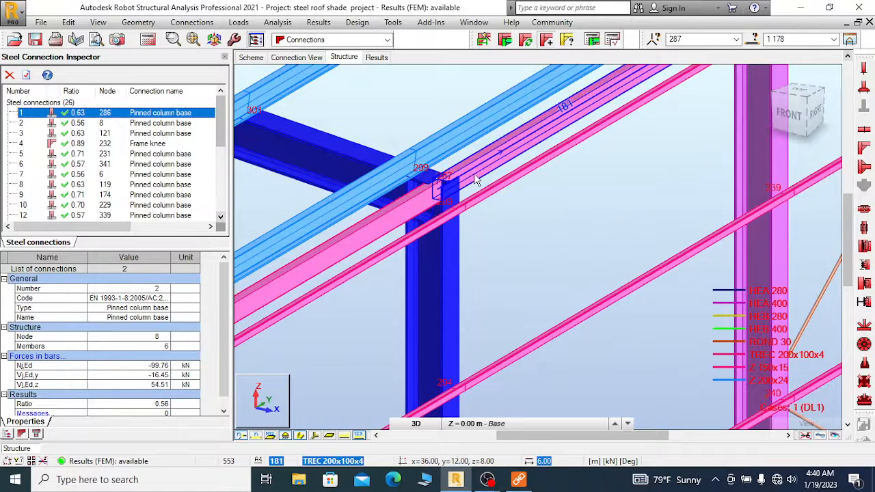
{"action": "left_click", "coordinate": [519, 479]}
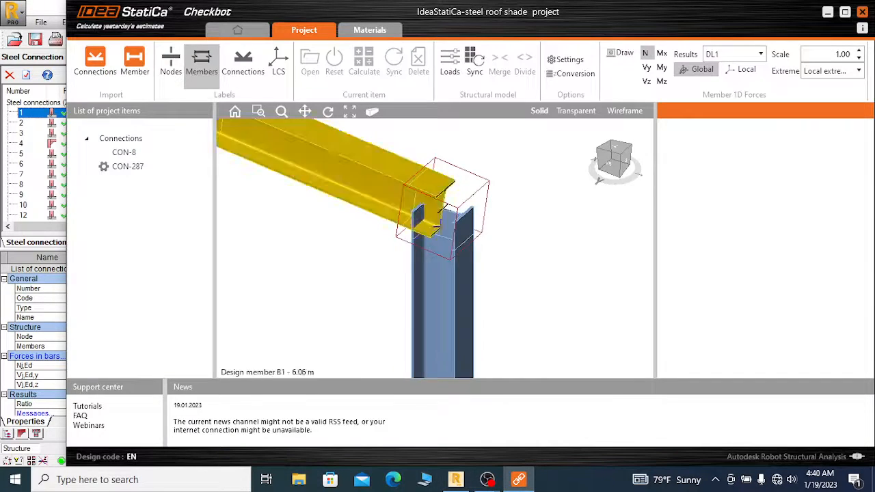
{"action": "left_click", "coordinate": [171, 168]}
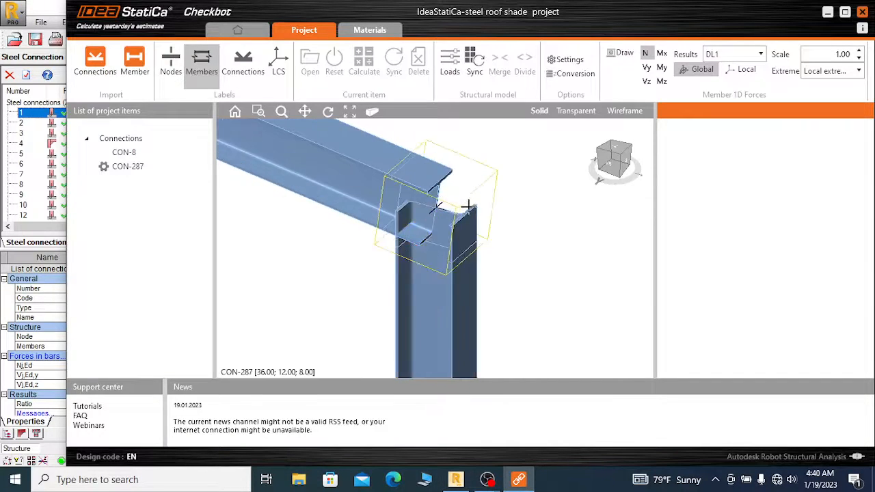
{"action": "left_click", "coordinate": [145, 167]}
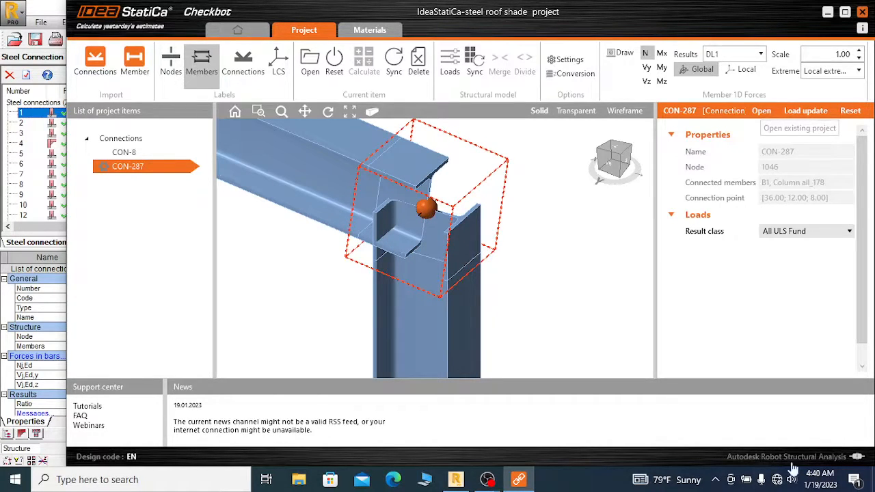
{"action": "left_click", "coordinate": [782, 136]}
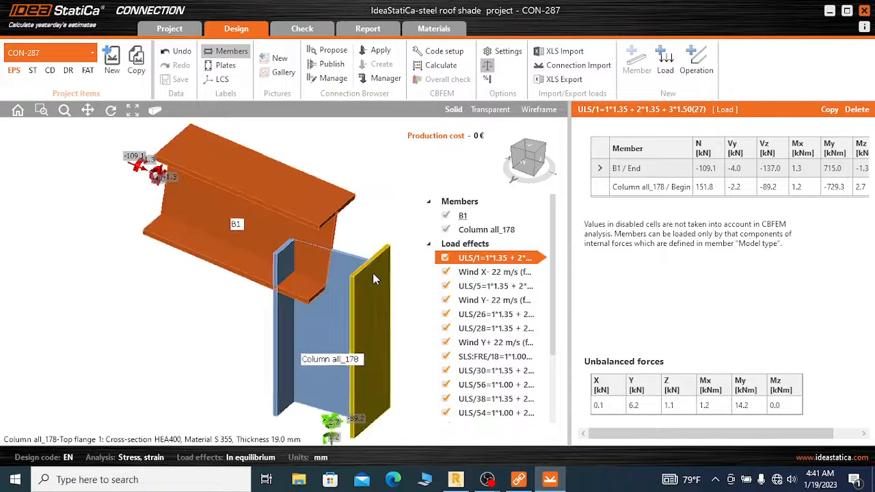
Inspect the 3D geometry of the joint between beam B1 and Column all_178
{"action": "scroll", "coordinate": [362, 164], "scroll_direction": "down", "scroll_amount": 2}
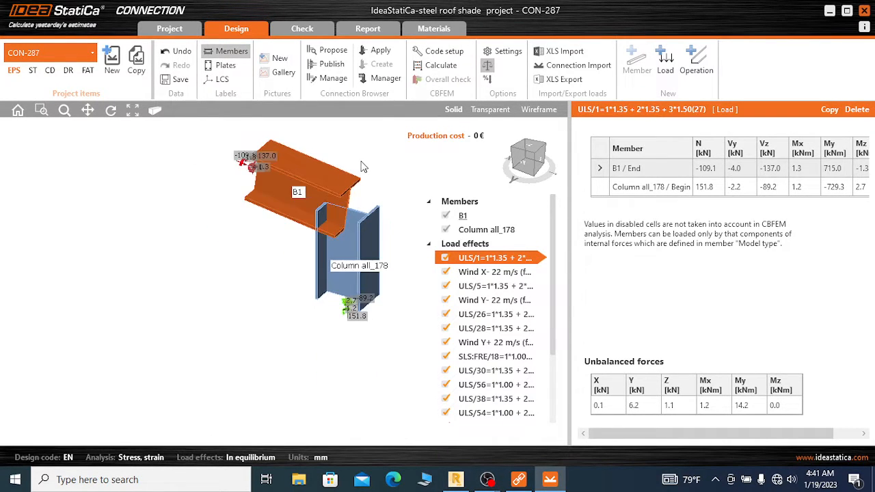
{"action": "scroll", "coordinate": [362, 165], "scroll_direction": "up", "scroll_amount": 1}
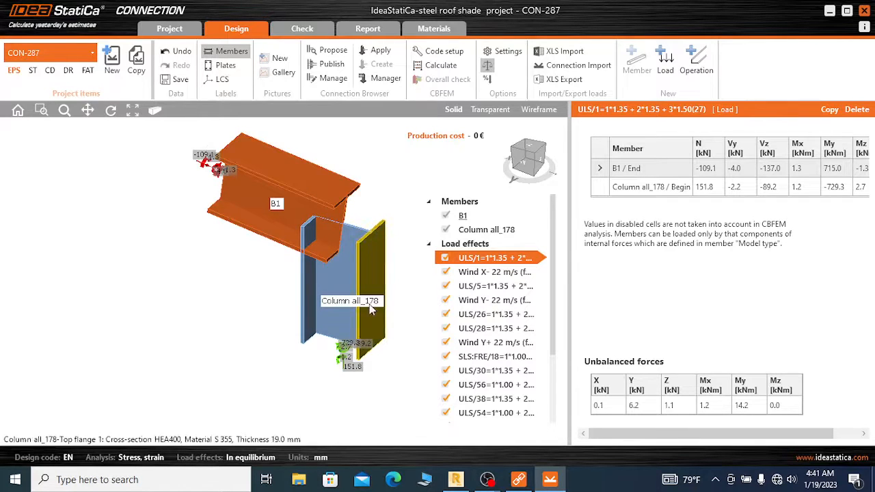
{"action": "scroll", "coordinate": [365, 266], "scroll_direction": "up", "scroll_amount": 1}
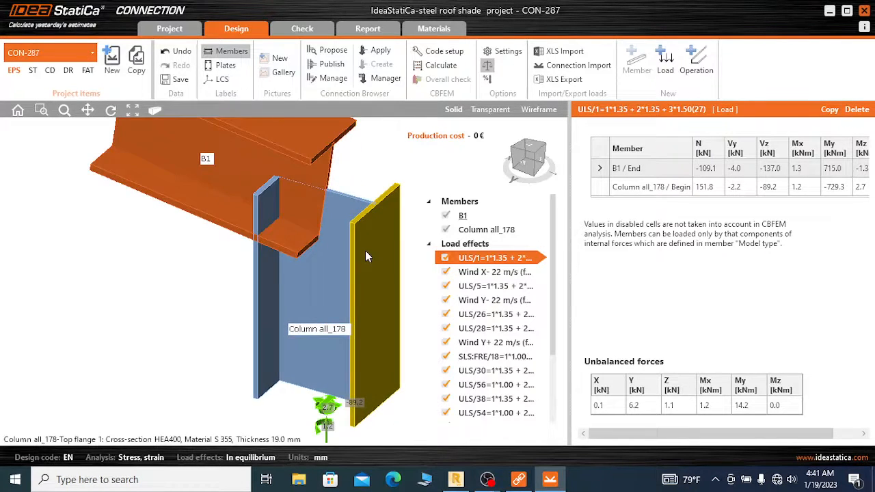
{"action": "scroll", "coordinate": [368, 253], "scroll_direction": "down", "scroll_amount": 1}
{"action": "scroll", "coordinate": [366, 226], "scroll_direction": "up", "scroll_amount": 1}
Review the imported load effects and examine the member forces for combinations ULS/25, ULS/1 and ULS/26
{"action": "scroll", "coordinate": [369, 260], "scroll_direction": "down", "scroll_amount": 1}
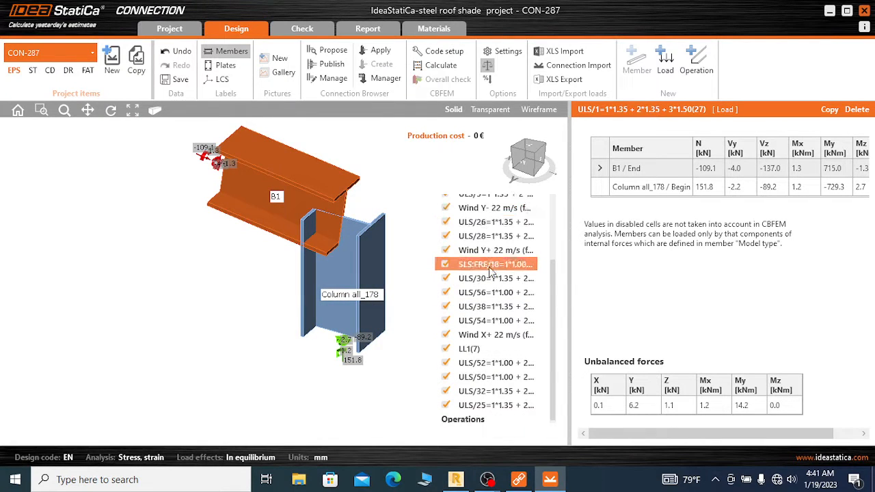
{"action": "scroll", "coordinate": [489, 266], "scroll_direction": "down", "scroll_amount": 3}
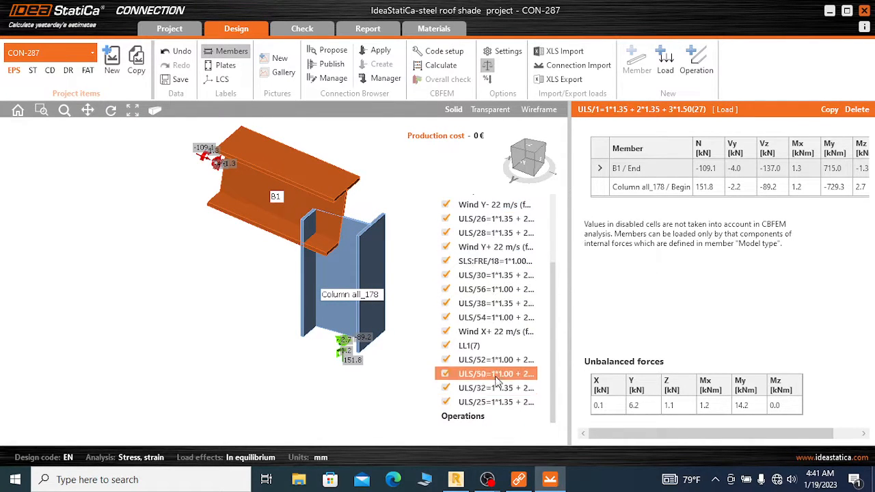
{"action": "scroll", "coordinate": [490, 260], "scroll_direction": "up", "scroll_amount": 3}
{"action": "scroll", "coordinate": [490, 260], "scroll_direction": "down", "scroll_amount": 3}
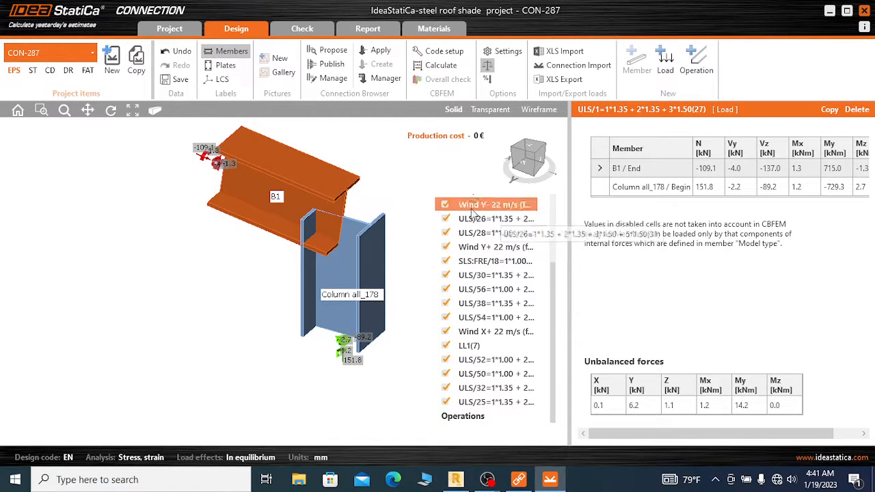
{"action": "scroll", "coordinate": [489, 274], "scroll_direction": "up", "scroll_amount": 3}
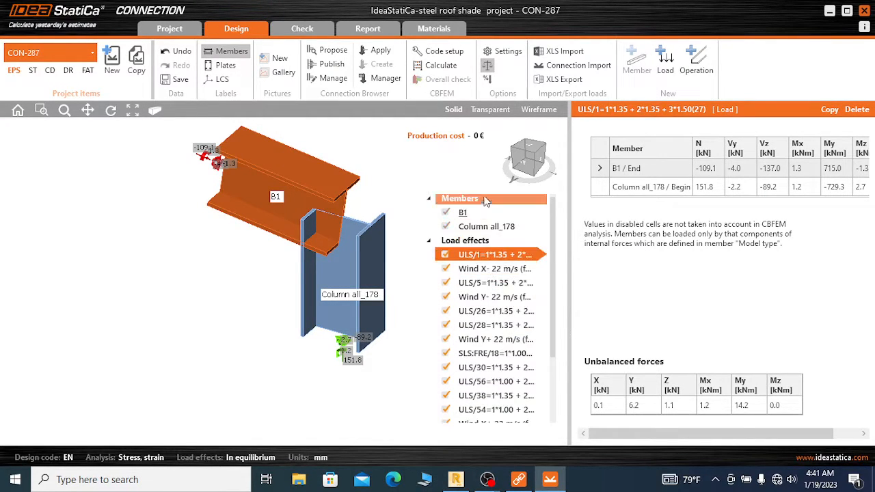
{"action": "scroll", "coordinate": [471, 174], "scroll_direction": "down", "scroll_amount": 1}
{"action": "scroll", "coordinate": [472, 174], "scroll_direction": "down", "scroll_amount": 1}
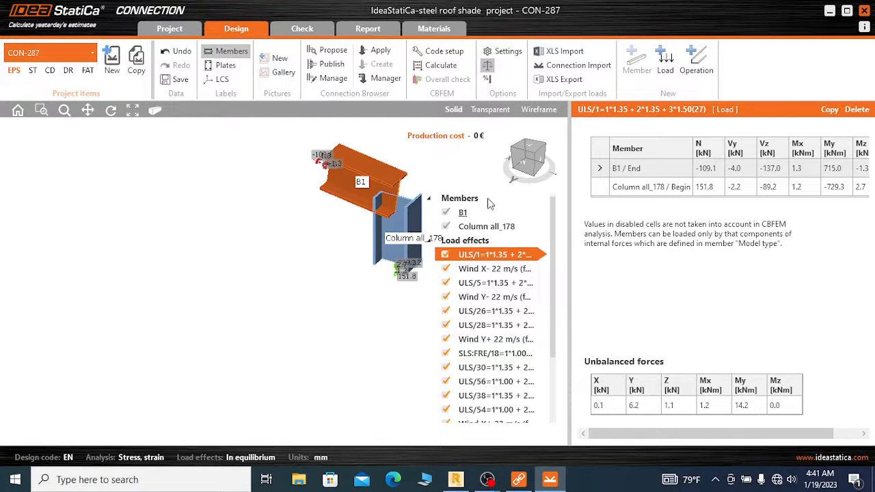
{"action": "scroll", "coordinate": [497, 331], "scroll_direction": "down", "scroll_amount": 2}
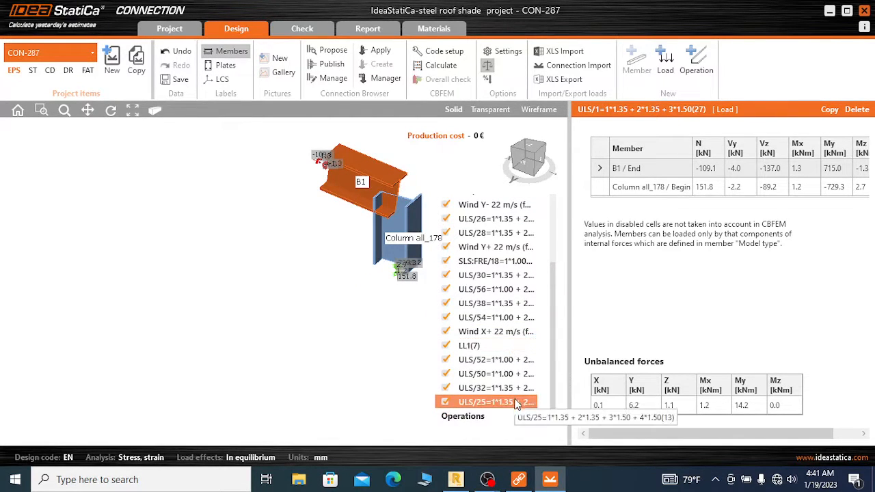
{"action": "scroll", "coordinate": [516, 283], "scroll_direction": "up", "scroll_amount": 3}
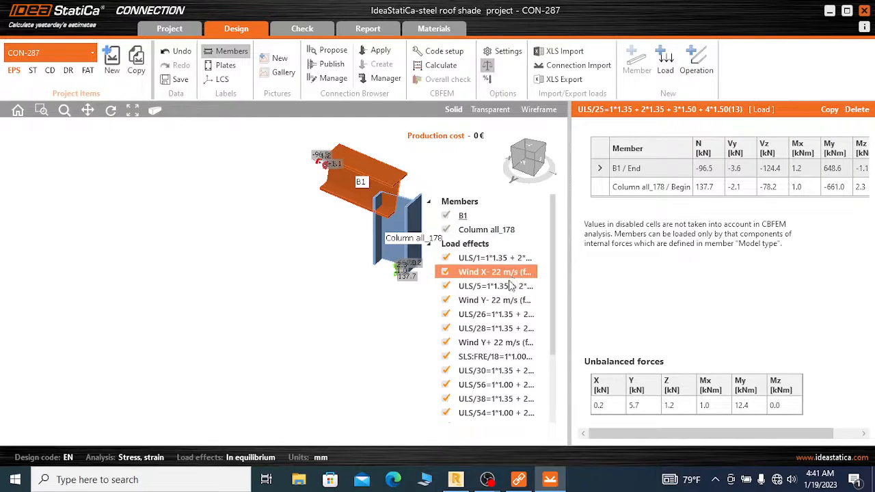
{"action": "left_click", "coordinate": [498, 257]}
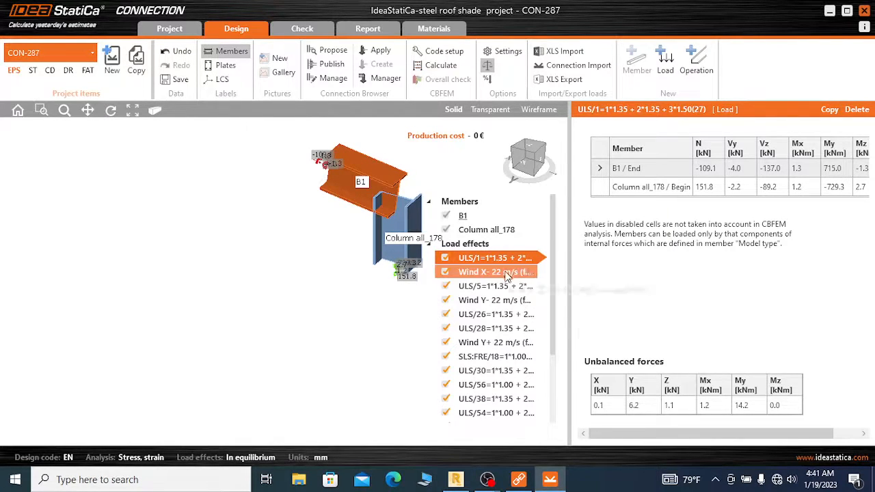
{"action": "left_click", "coordinate": [496, 318]}
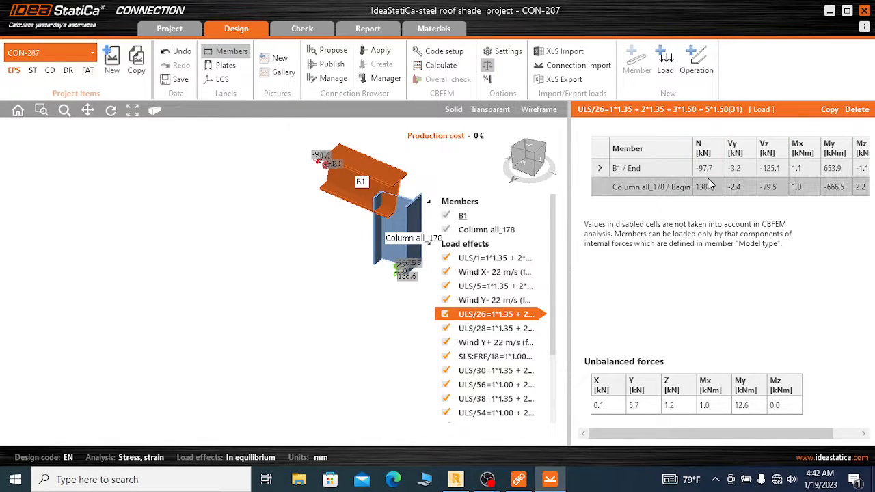
Examine the member forces for combination ULS/1 and look through the remaining imported load effects
{"action": "left_click", "coordinate": [521, 259]}
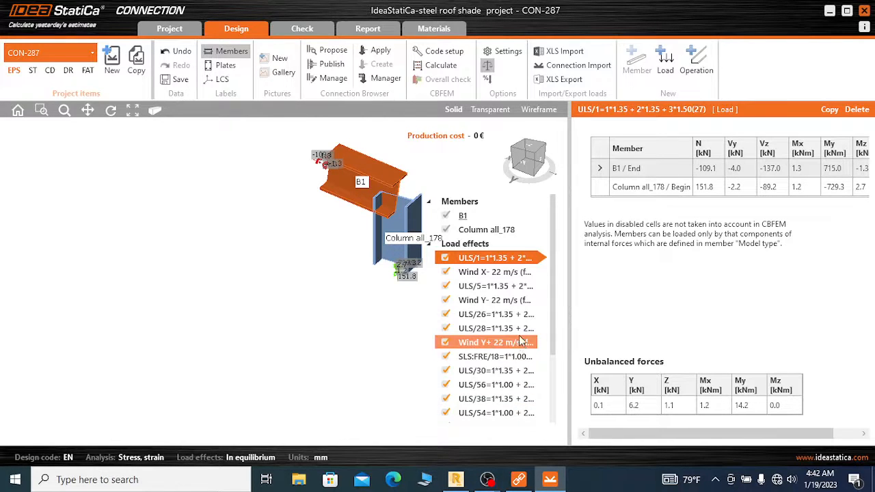
{"action": "scroll", "coordinate": [506, 305], "scroll_direction": "down", "scroll_amount": 2}
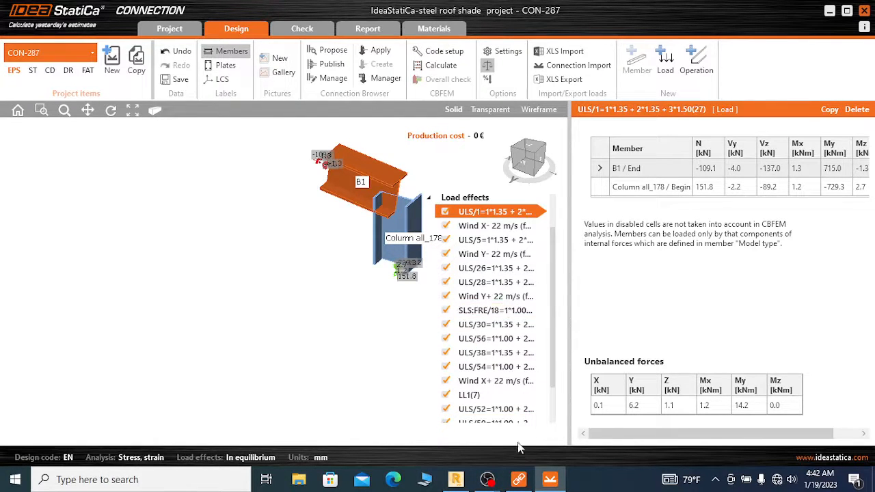
{"action": "scroll", "coordinate": [512, 418], "scroll_direction": "down", "scroll_amount": 2}
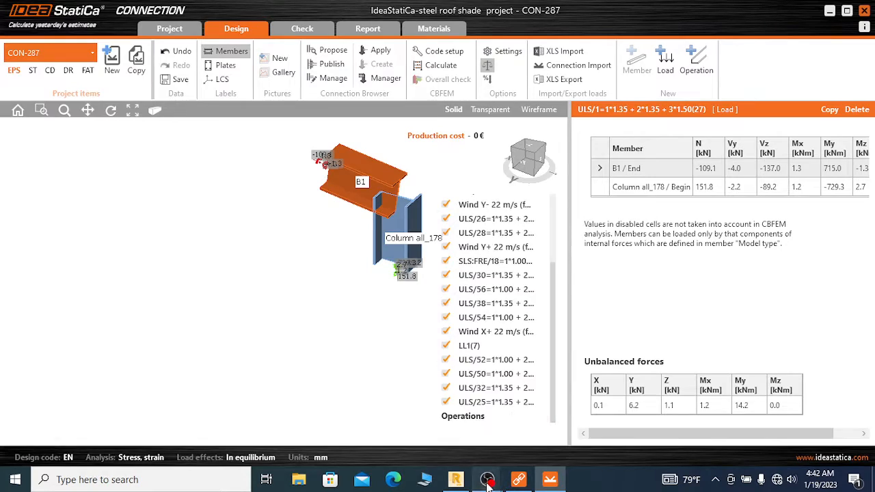
{"action": "mouse_move", "coordinate": [487, 482]}
{"action": "left_click", "coordinate": [411, 424]}
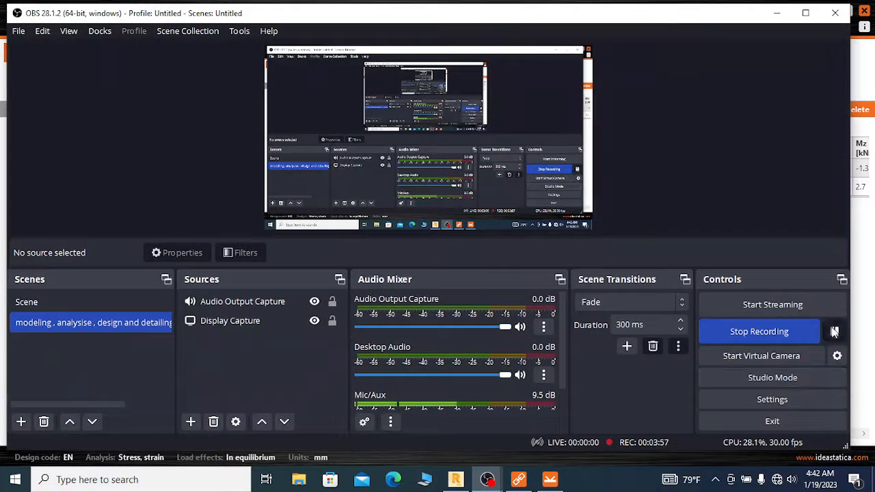
{"action": "left_click", "coordinate": [834, 330]}
{"action": "left_click", "coordinate": [777, 13]}
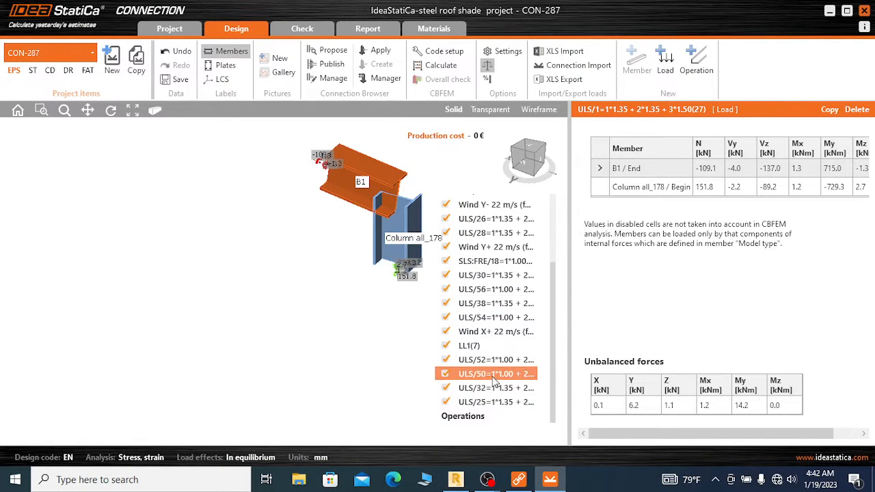
Delete all imported load effects from ULS/25 up through Wind X-, keeping only combination ULS/1
{"action": "left_click", "coordinate": [498, 403]}
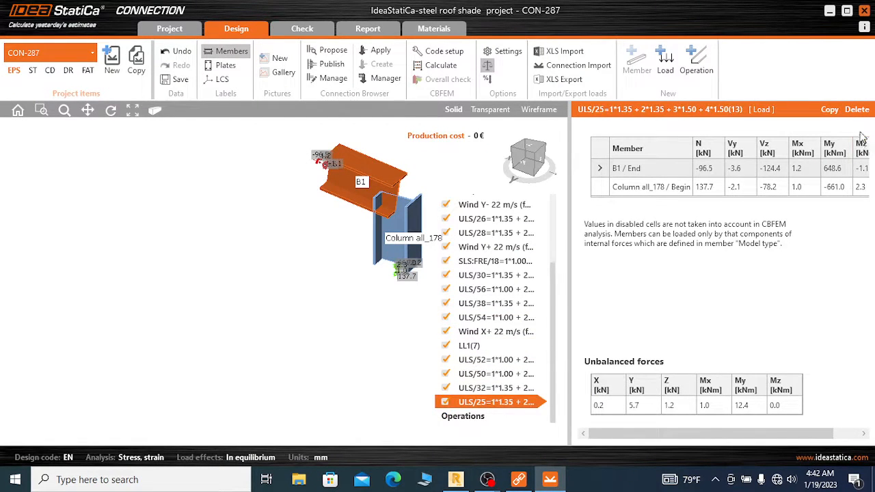
{"action": "left_click", "coordinate": [858, 110]}
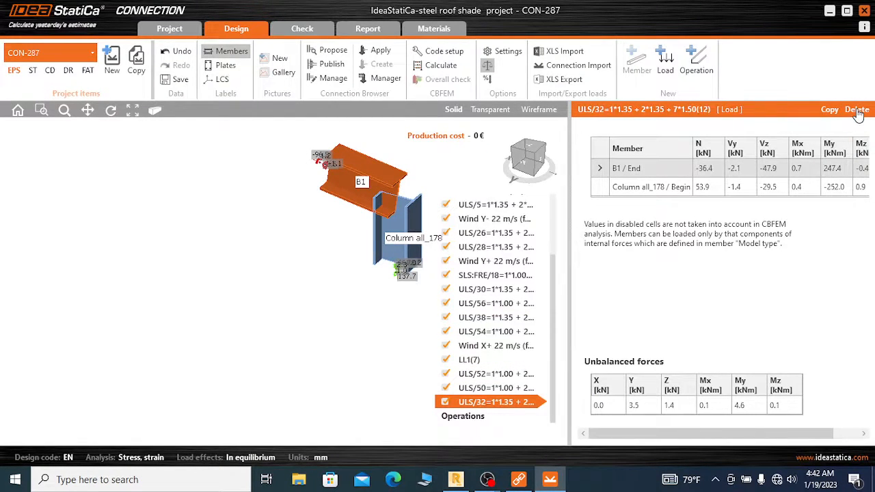
{"action": "left_click", "coordinate": [857, 111]}
{"action": "left_click", "coordinate": [857, 111]}
{"action": "left_click", "coordinate": [857, 111]}
{"action": "left_click", "coordinate": [858, 111]}
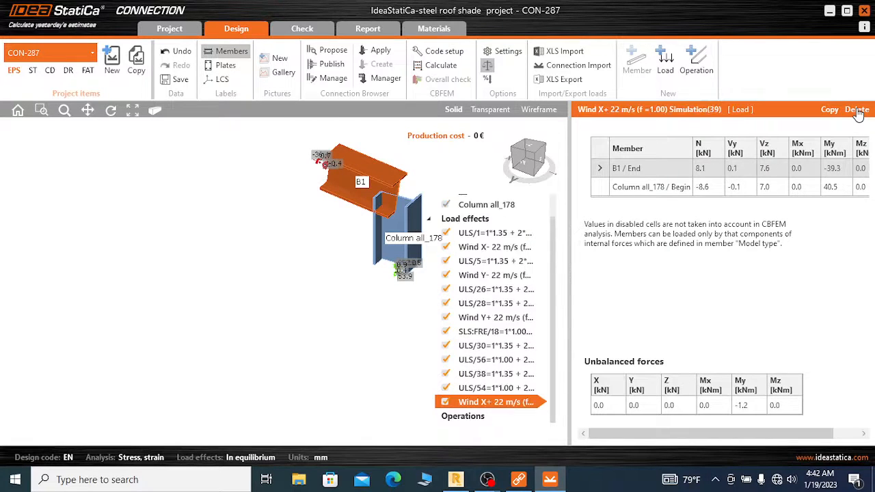
{"action": "left_click", "coordinate": [857, 111]}
{"action": "left_click", "coordinate": [857, 110]}
{"action": "left_click", "coordinate": [857, 111]}
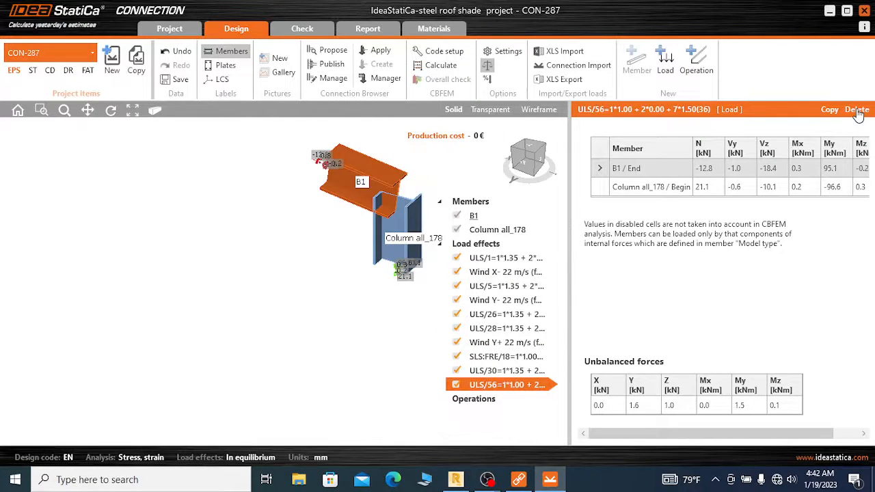
{"action": "left_click", "coordinate": [857, 111]}
{"action": "left_click", "coordinate": [857, 110]}
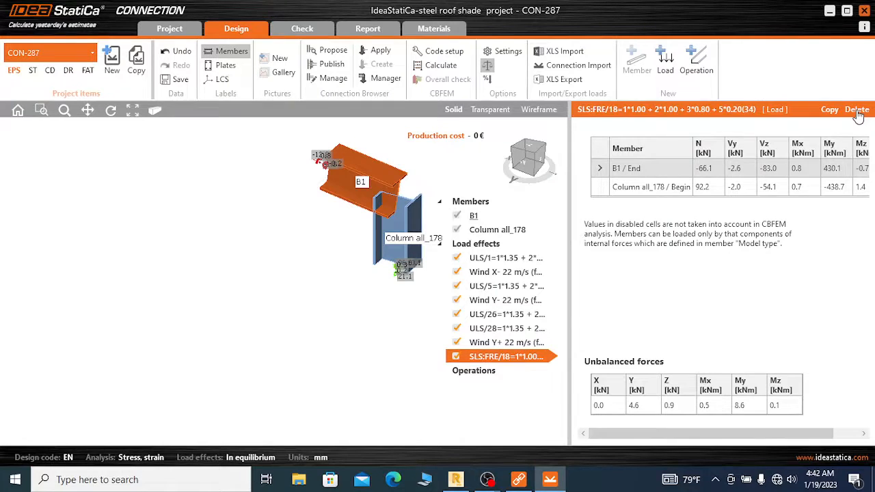
{"action": "left_click", "coordinate": [857, 111]}
{"action": "left_click", "coordinate": [857, 111]}
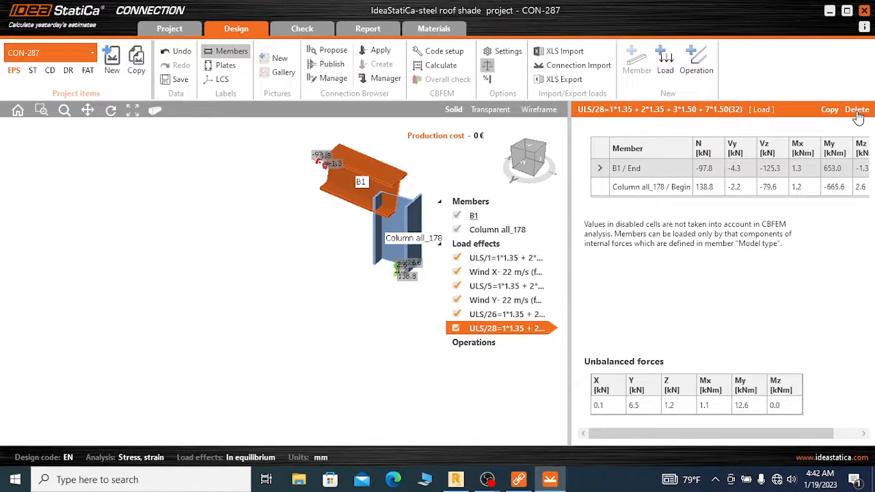
{"action": "left_click", "coordinate": [857, 111]}
{"action": "left_click", "coordinate": [858, 111]}
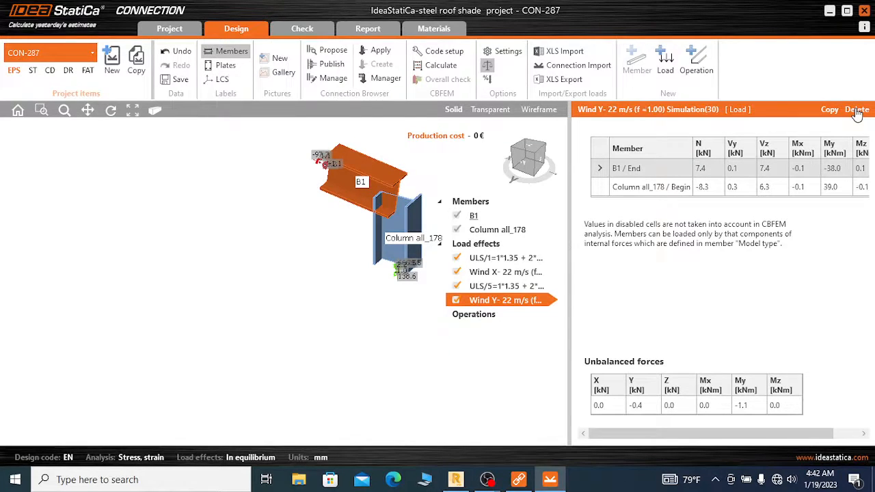
{"action": "left_click", "coordinate": [857, 110]}
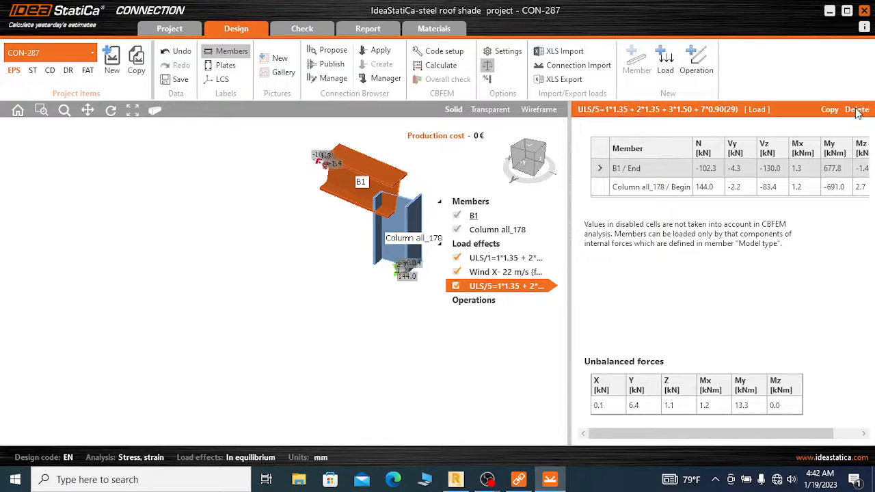
{"action": "left_click", "coordinate": [857, 111]}
{"action": "left_click", "coordinate": [857, 111]}
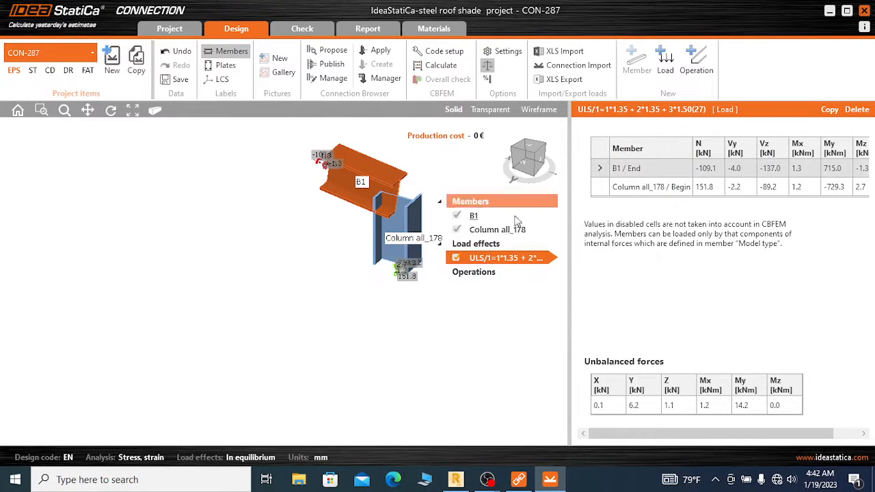
Examine the 3D geometry of the joint and the member properties of beam B1
{"action": "scroll", "coordinate": [404, 201], "scroll_direction": "up", "scroll_amount": 3}
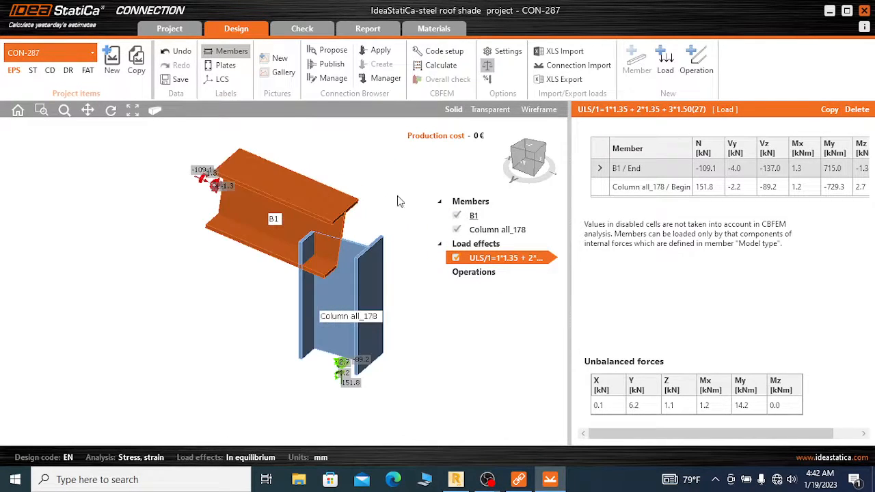
{"action": "scroll", "coordinate": [393, 208], "scroll_direction": "up", "scroll_amount": 2}
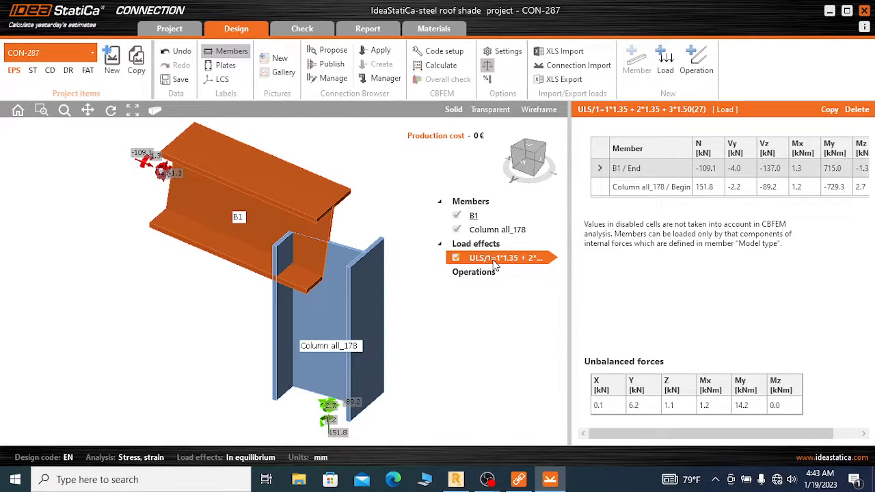
{"action": "scroll", "coordinate": [380, 173], "scroll_direction": "down", "scroll_amount": 1}
{"action": "scroll", "coordinate": [414, 330], "scroll_direction": "up", "scroll_amount": 1}
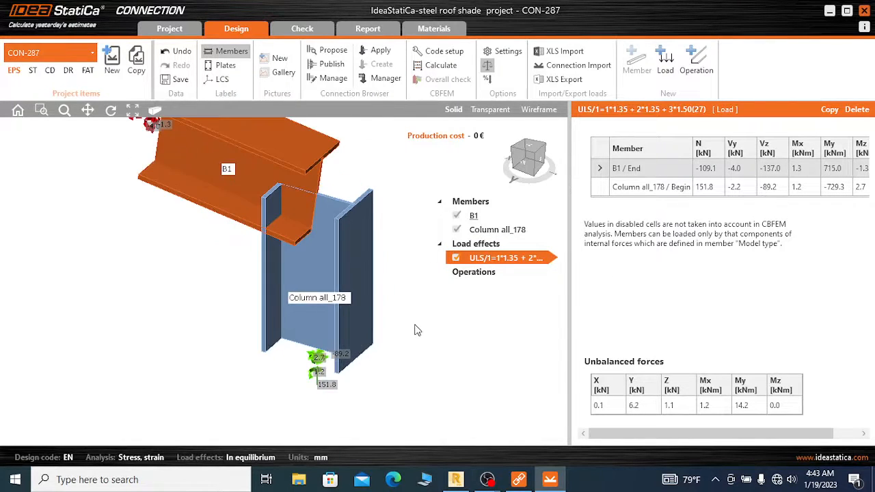
{"action": "scroll", "coordinate": [398, 242], "scroll_direction": "down", "scroll_amount": 1}
{"action": "scroll", "coordinate": [393, 182], "scroll_direction": "up", "scroll_amount": 1}
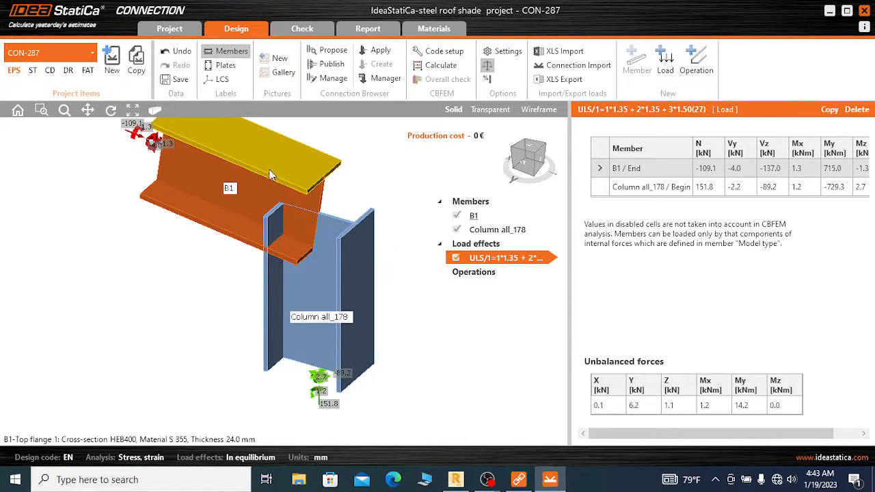
{"action": "left_click", "coordinate": [288, 170]}
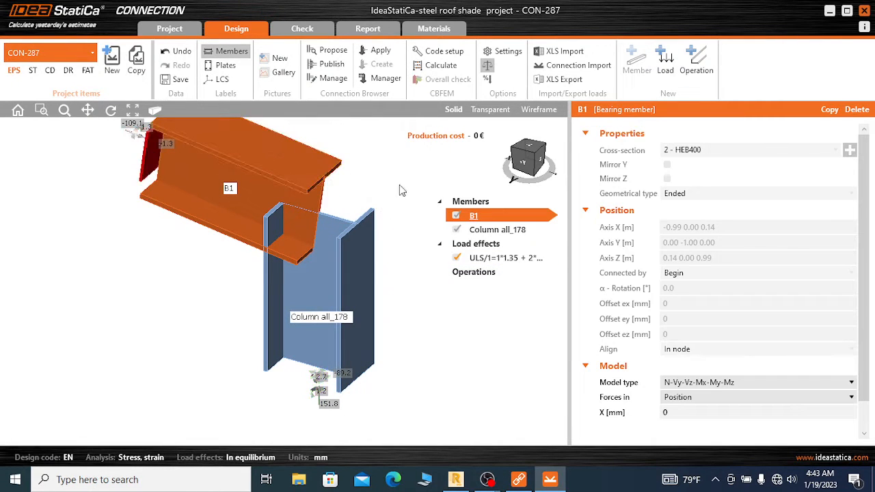
{"action": "scroll", "coordinate": [364, 294], "scroll_direction": "down", "scroll_amount": 1}
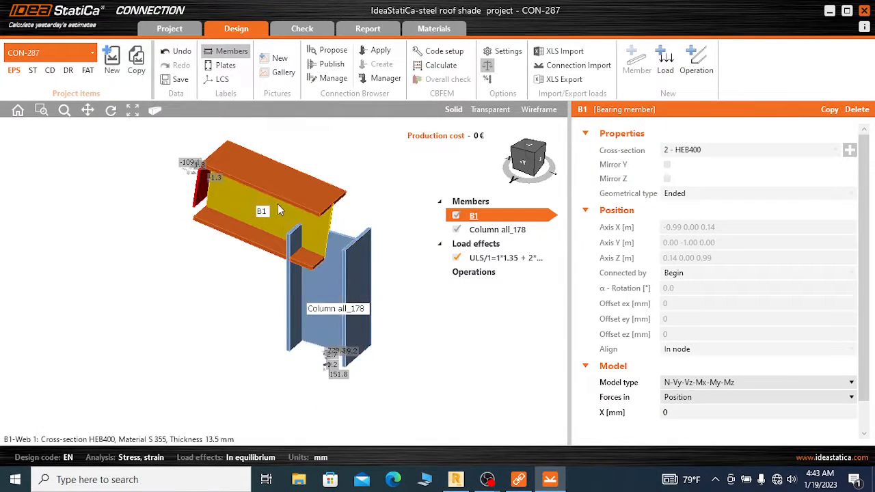
{"action": "scroll", "coordinate": [268, 197], "scroll_direction": "up", "scroll_amount": 1}
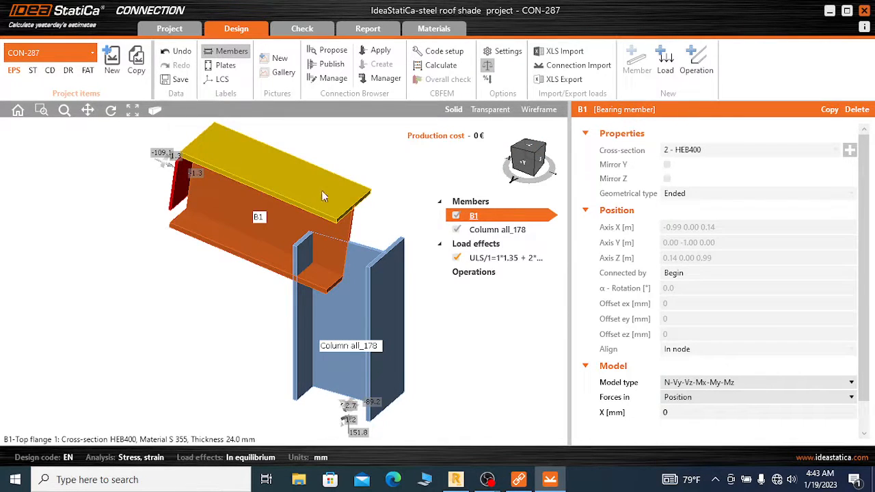
{"action": "scroll", "coordinate": [348, 156], "scroll_direction": "down", "scroll_amount": 1}
{"action": "scroll", "coordinate": [330, 206], "scroll_direction": "up", "scroll_amount": 1}
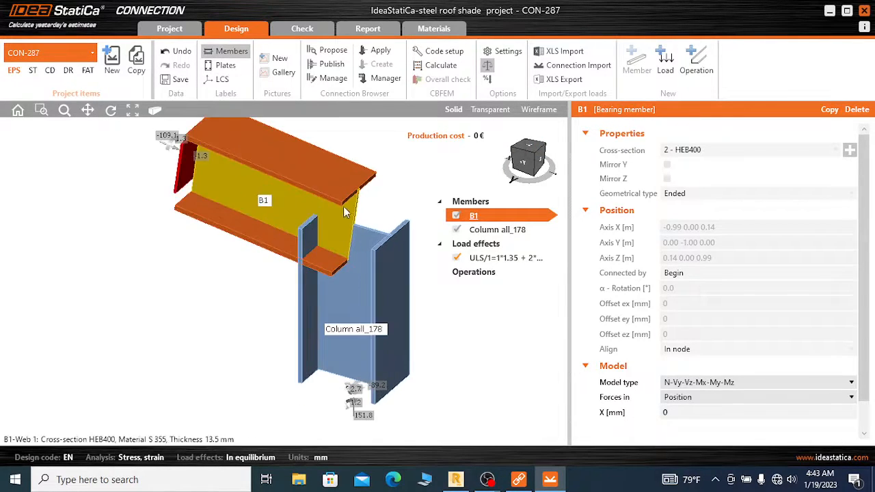
{"action": "scroll", "coordinate": [316, 211], "scroll_direction": "down", "scroll_amount": 1}
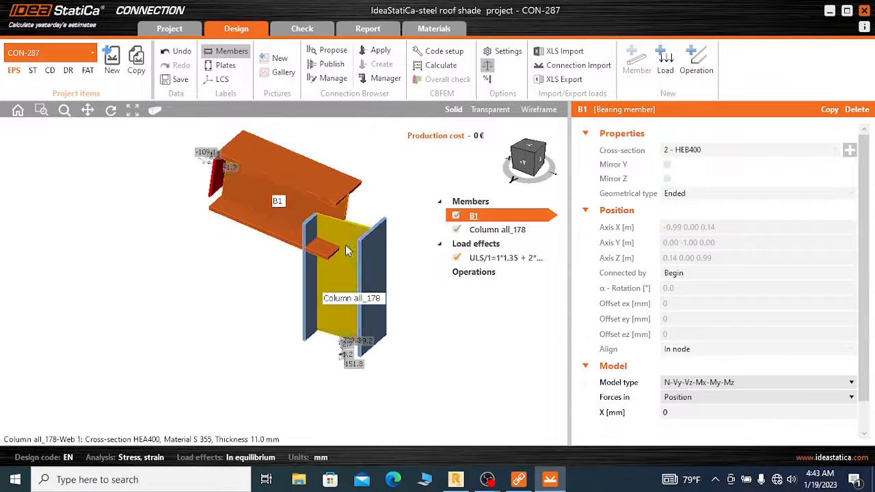
{"action": "scroll", "coordinate": [345, 245], "scroll_direction": "up", "scroll_amount": 2}
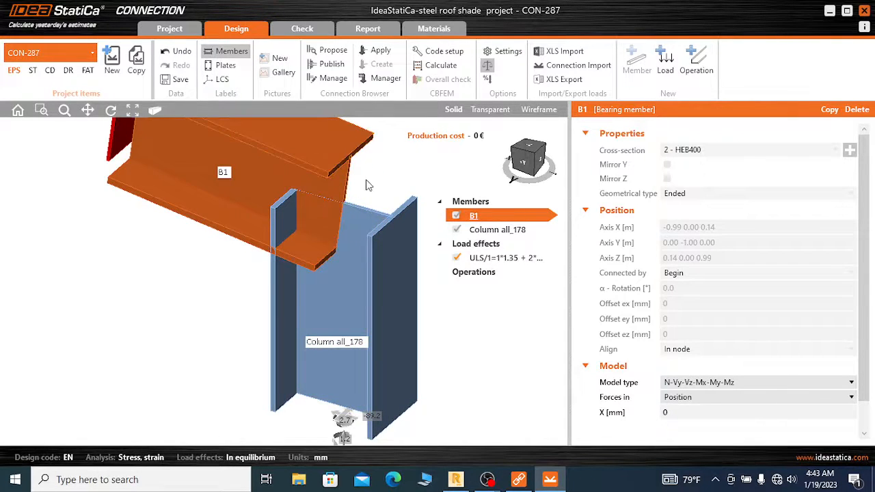
Set Column all_178 as the bearing member of the connection
{"action": "scroll", "coordinate": [367, 185], "scroll_direction": "down", "scroll_amount": 1}
{"action": "scroll", "coordinate": [379, 253], "scroll_direction": "down", "scroll_amount": 1}
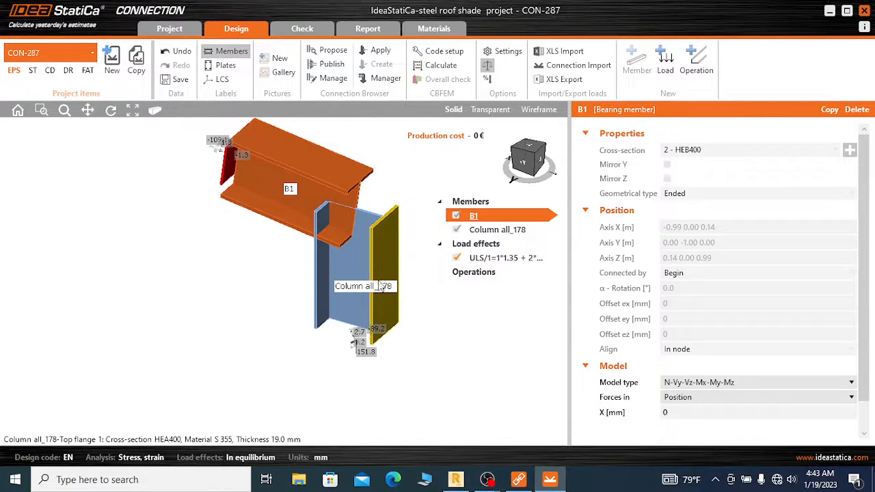
{"action": "scroll", "coordinate": [404, 283], "scroll_direction": "up", "scroll_amount": 1}
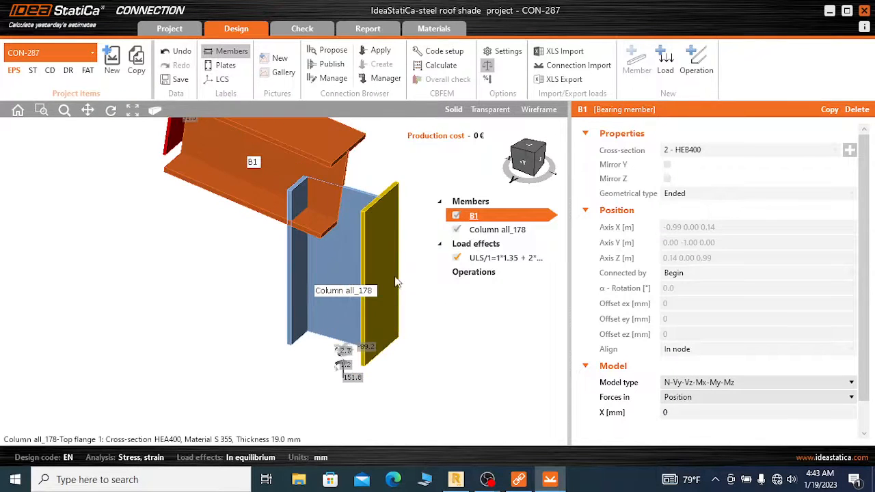
{"action": "left_click", "coordinate": [368, 246]}
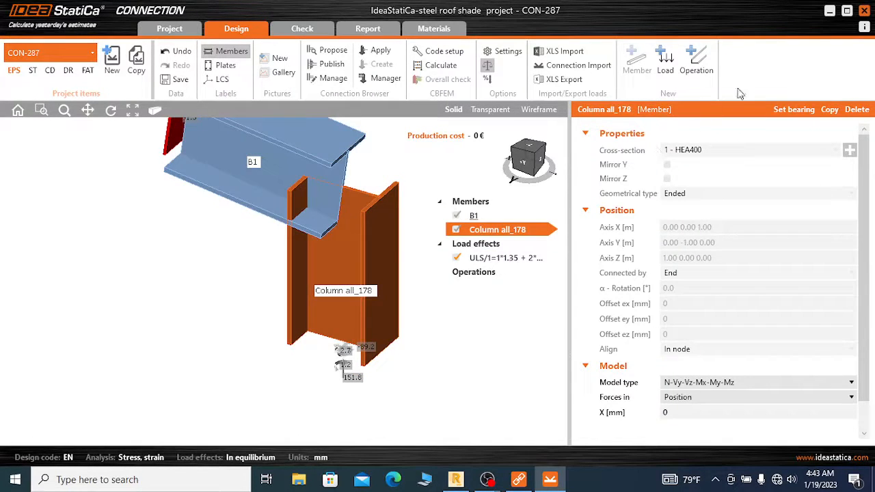
{"action": "left_click", "coordinate": [797, 109]}
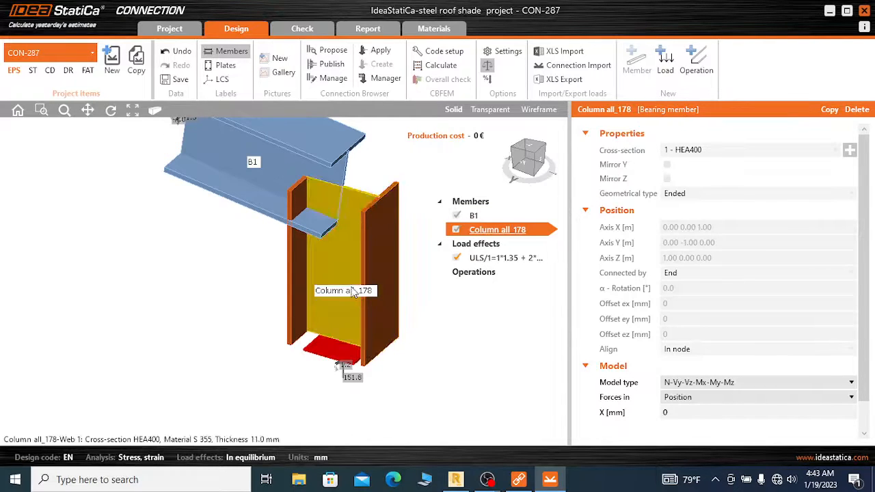
Try to connect beam B1 to Column all_178 with the welded "Cut and stiffener and cap" design
{"action": "scroll", "coordinate": [413, 289], "scroll_direction": "down", "scroll_amount": 2}
{"action": "scroll", "coordinate": [400, 240], "scroll_direction": "up", "scroll_amount": 1}
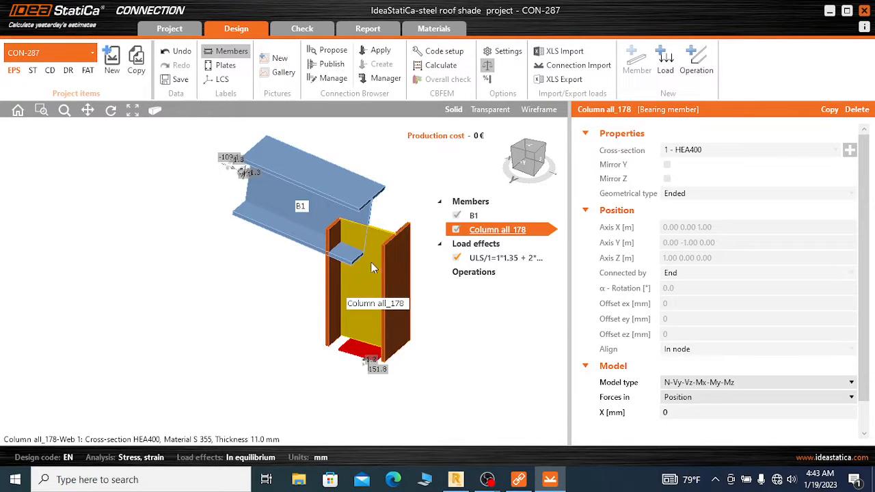
{"action": "scroll", "coordinate": [371, 262], "scroll_direction": "up", "scroll_amount": 1}
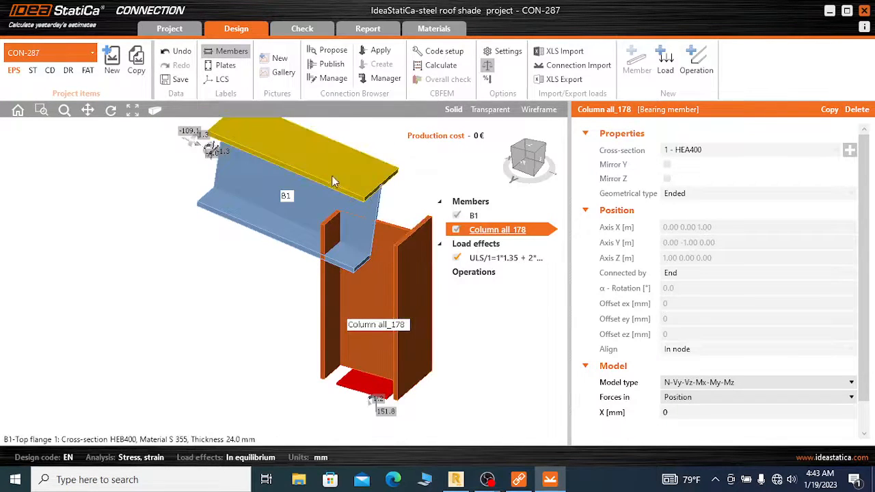
{"action": "right_click", "coordinate": [306, 193]}
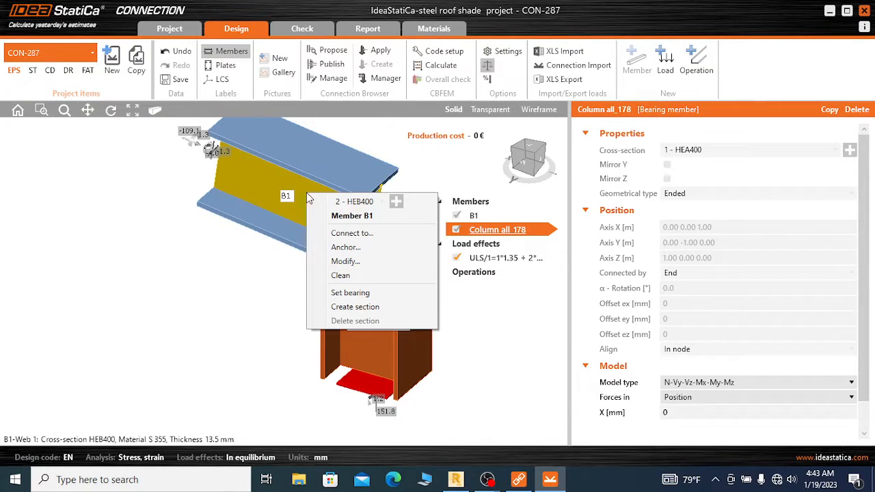
{"action": "left_click", "coordinate": [358, 234]}
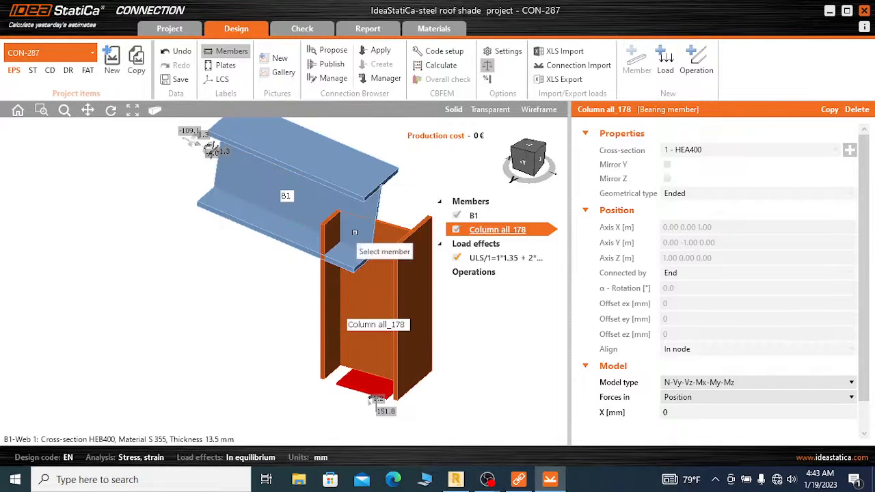
{"action": "left_click", "coordinate": [374, 290]}
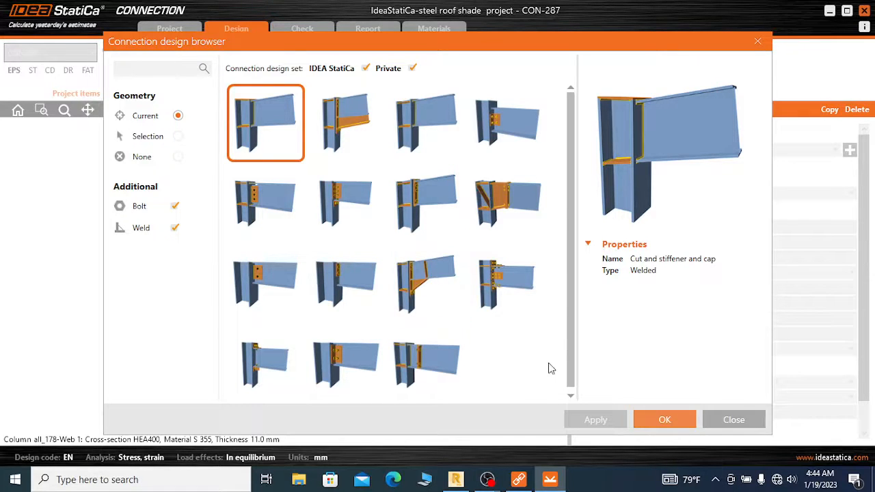
{"action": "left_click", "coordinate": [663, 419]}
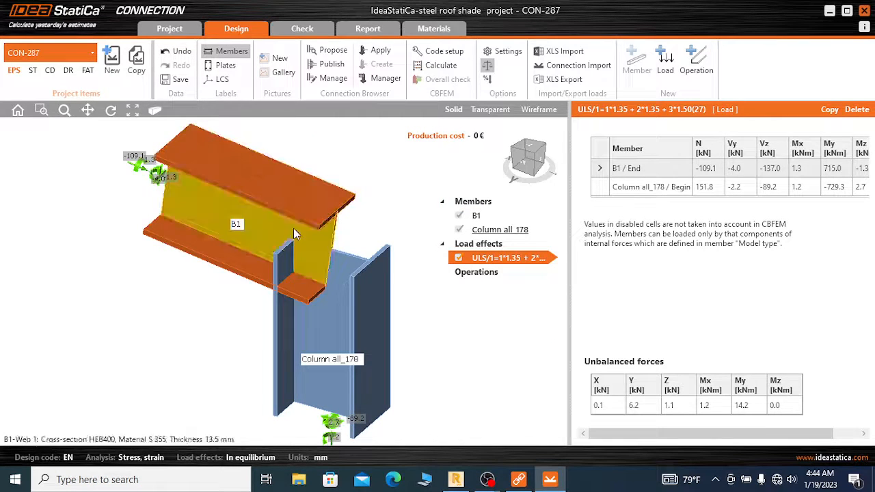
{"action": "scroll", "coordinate": [350, 186], "scroll_direction": "down", "scroll_amount": 2}
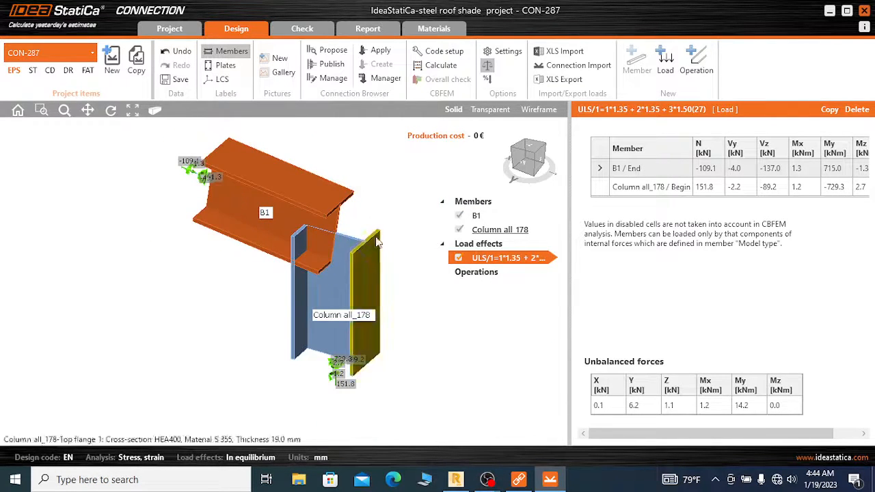
Connect beam B1 to Column all_178 with the welded and bolted "End plate with widener" design
{"action": "left_click", "coordinate": [365, 286]}
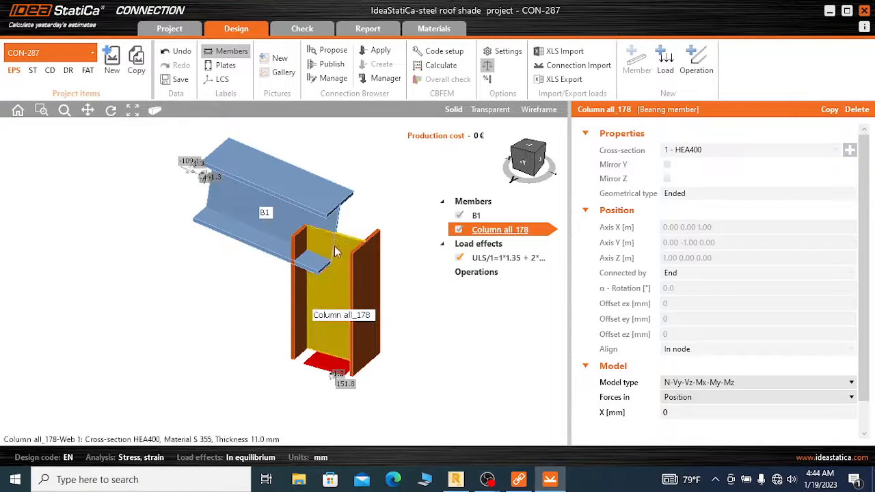
{"action": "left_click", "coordinate": [296, 218]}
{"action": "right_click", "coordinate": [296, 220]}
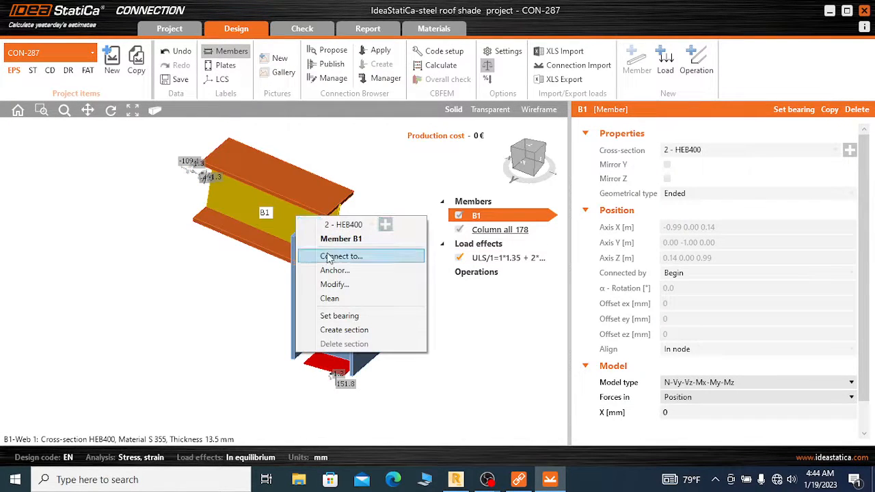
{"action": "left_click", "coordinate": [342, 255]}
{"action": "left_click", "coordinate": [367, 277]}
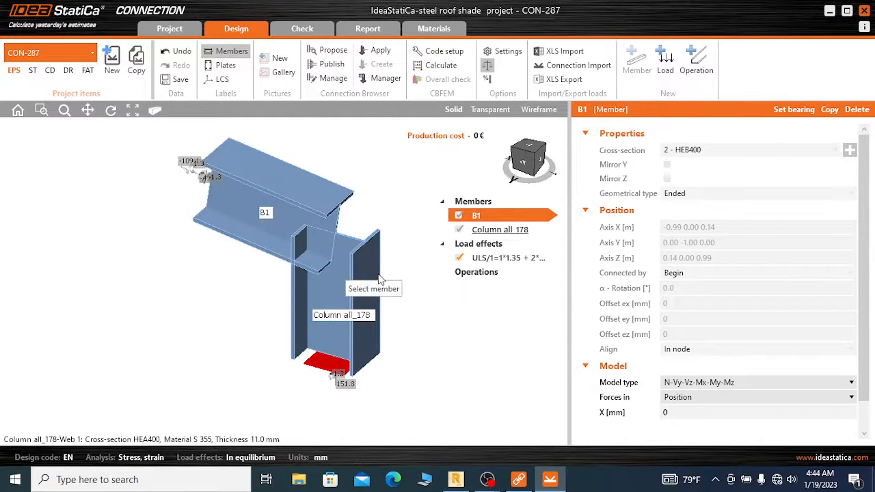
{"action": "left_click", "coordinate": [446, 292]}
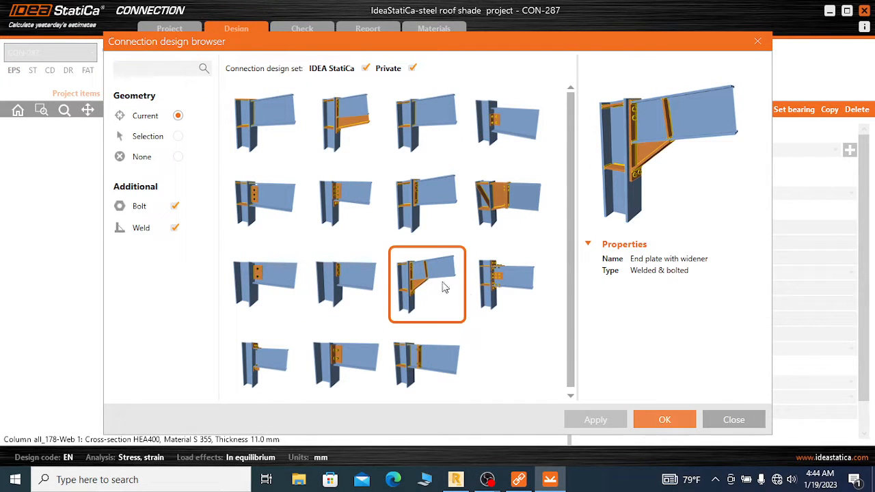
{"action": "left_click", "coordinate": [668, 417]}
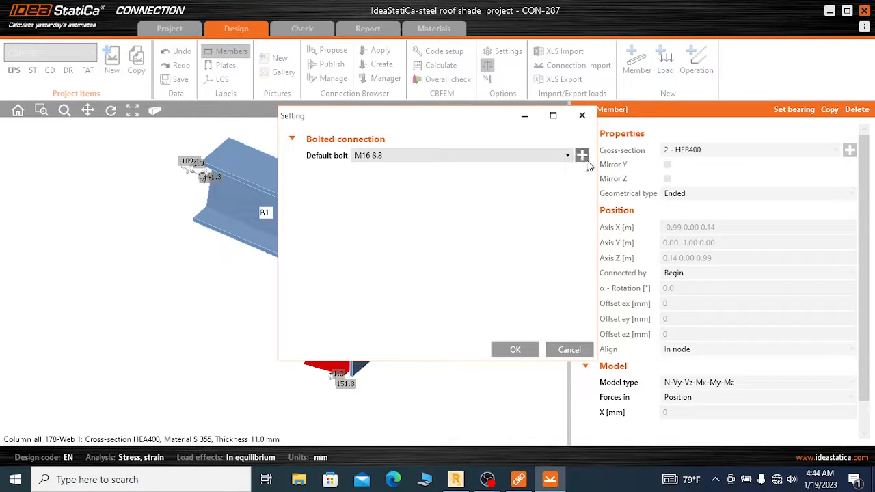
Set the default bolt of the new connection to M22 10.9 and generate the design
{"action": "left_click", "coordinate": [579, 147]}
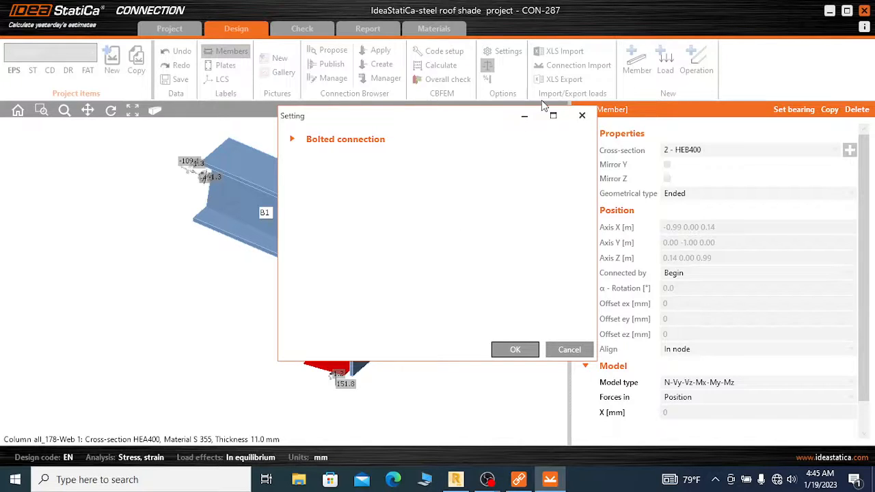
{"action": "left_click", "coordinate": [292, 139]}
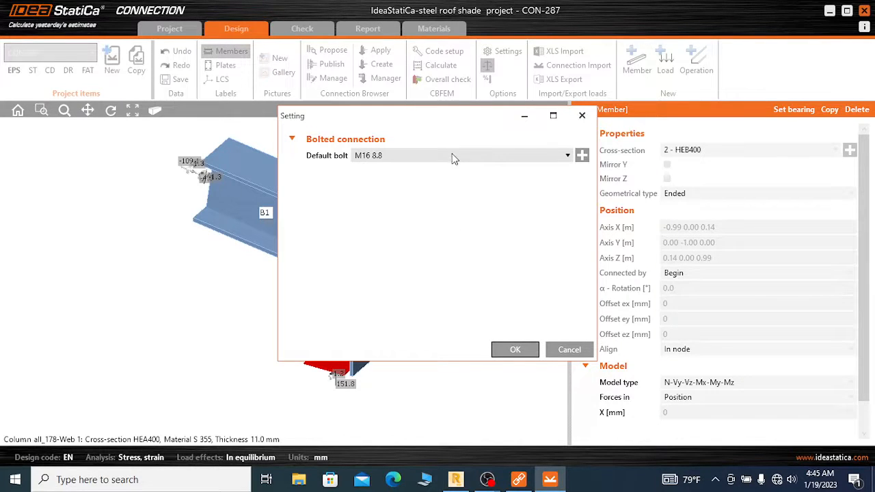
{"action": "left_click", "coordinate": [584, 155]}
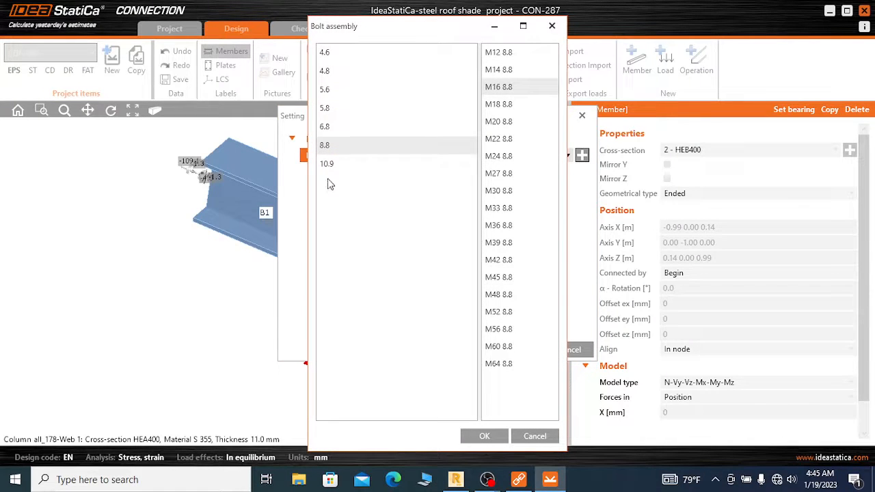
{"action": "left_click", "coordinate": [344, 164]}
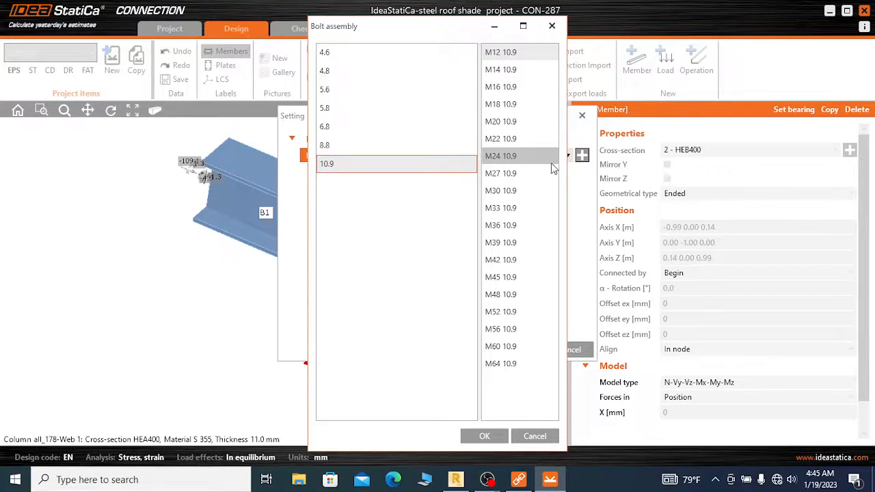
{"action": "left_click", "coordinate": [517, 140]}
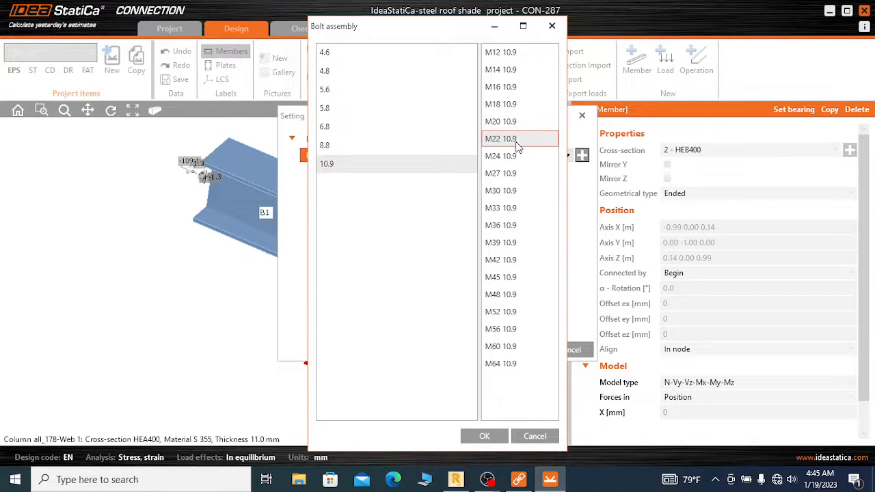
{"action": "left_click", "coordinate": [493, 441]}
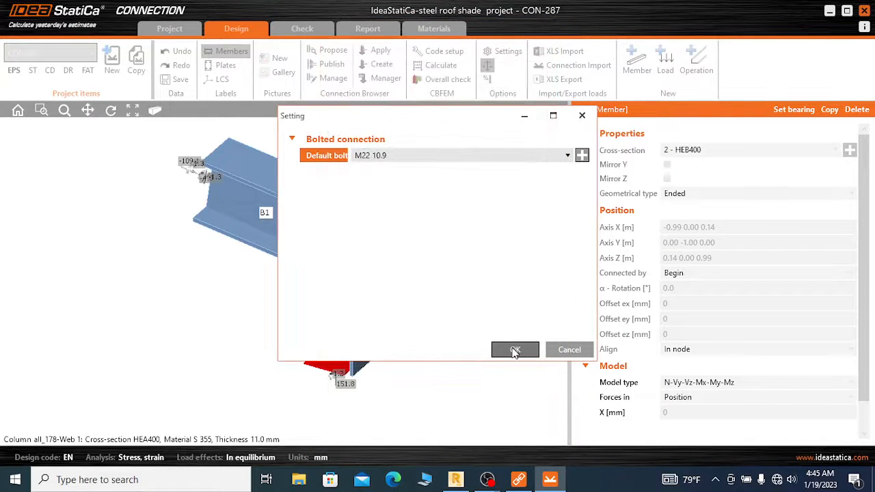
{"action": "left_click", "coordinate": [512, 350]}
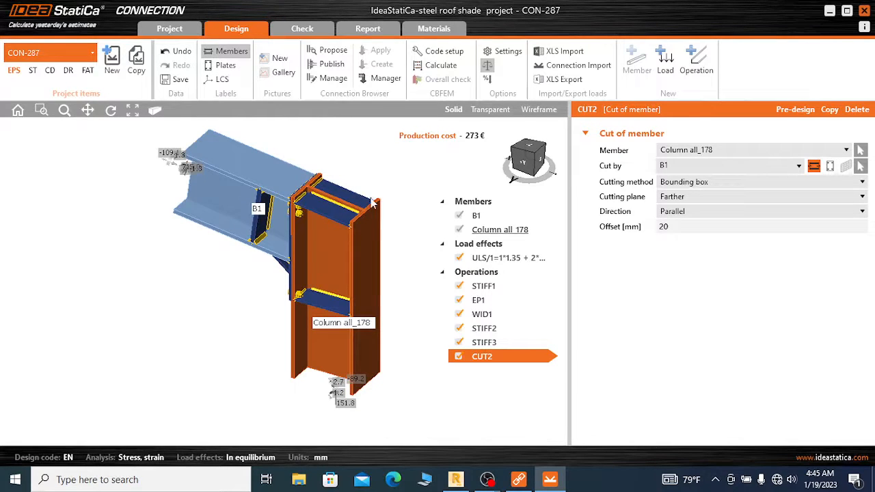
Examine the generated end plate, widener, stiffeners and bolts of the joint from several angles
{"action": "scroll", "coordinate": [529, 155], "scroll_direction": "up", "scroll_amount": 2}
{"action": "left_click_drag", "start_coordinate": [531, 151], "coordinate": [476, 155]}
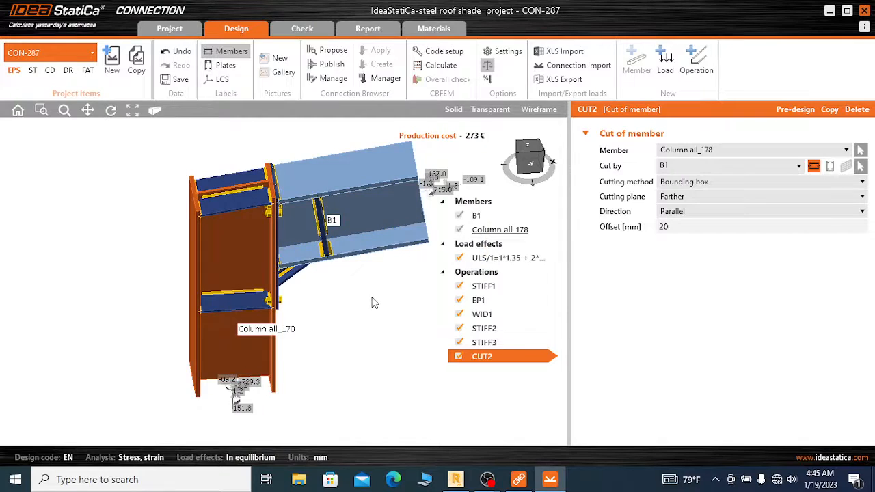
{"action": "scroll", "coordinate": [373, 298], "scroll_direction": "down", "scroll_amount": 1}
{"action": "scroll", "coordinate": [262, 197], "scroll_direction": "up", "scroll_amount": 2}
{"action": "scroll", "coordinate": [286, 153], "scroll_direction": "down", "scroll_amount": 1}
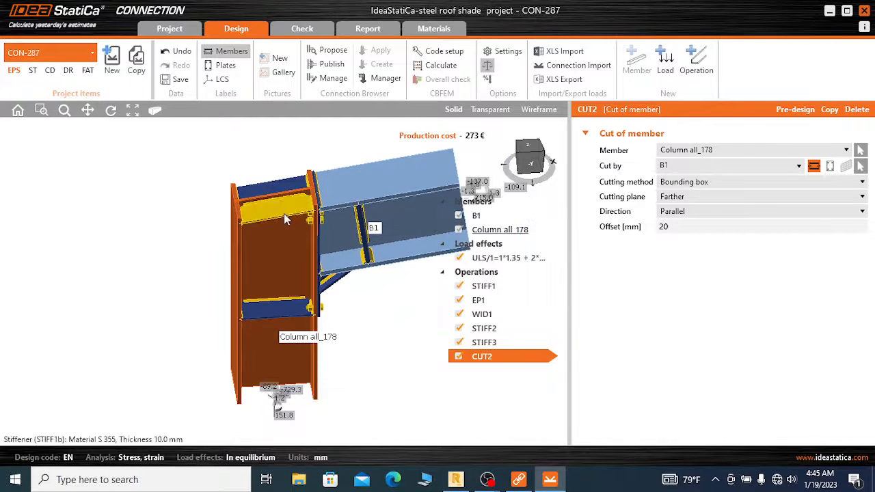
{"action": "scroll", "coordinate": [258, 181], "scroll_direction": "down", "scroll_amount": 1}
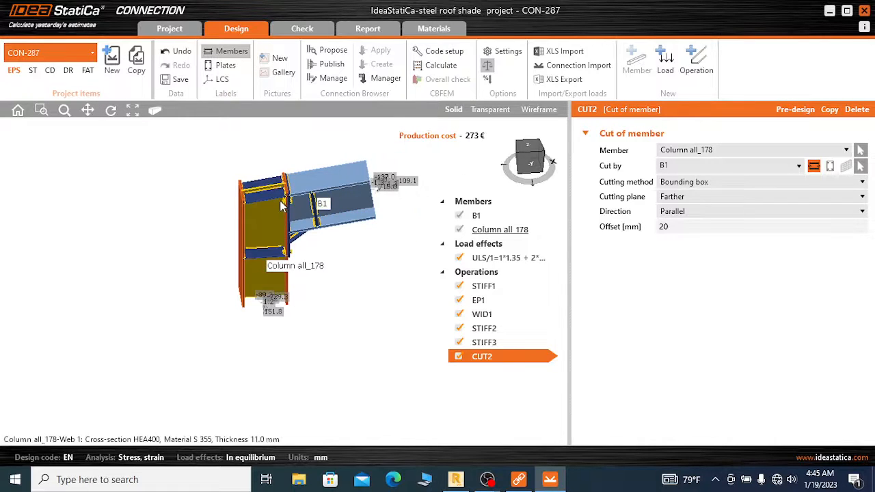
{"action": "scroll", "coordinate": [275, 180], "scroll_direction": "up", "scroll_amount": 1}
{"action": "scroll", "coordinate": [265, 223], "scroll_direction": "up", "scroll_amount": 1}
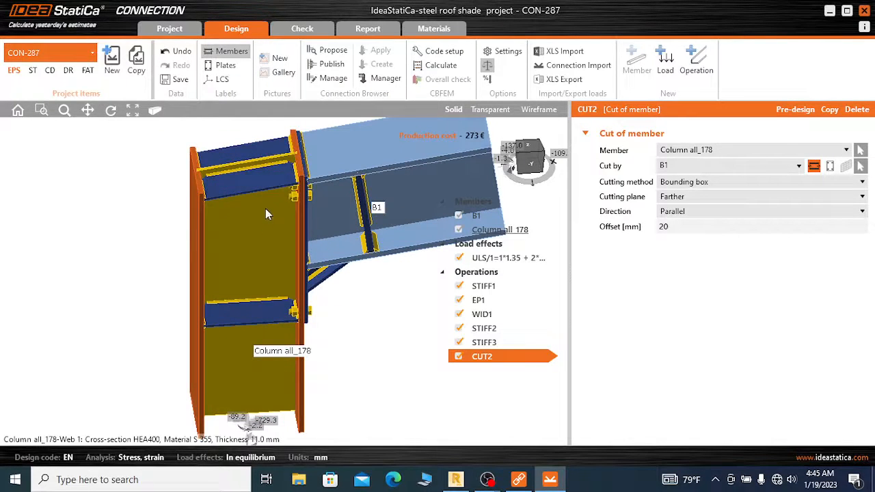
{"action": "scroll", "coordinate": [274, 182], "scroll_direction": "down", "scroll_amount": 2}
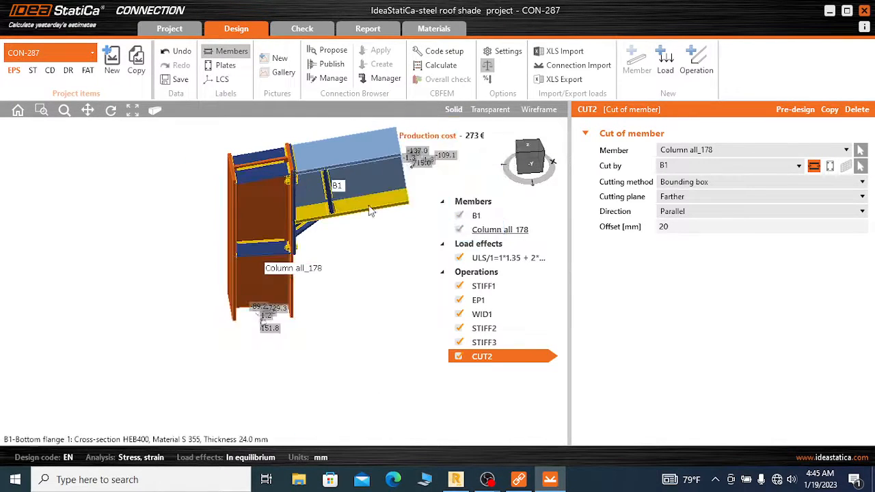
{"action": "scroll", "coordinate": [389, 237], "scroll_direction": "down", "scroll_amount": 1}
{"action": "scroll", "coordinate": [223, 179], "scroll_direction": "down", "scroll_amount": 1}
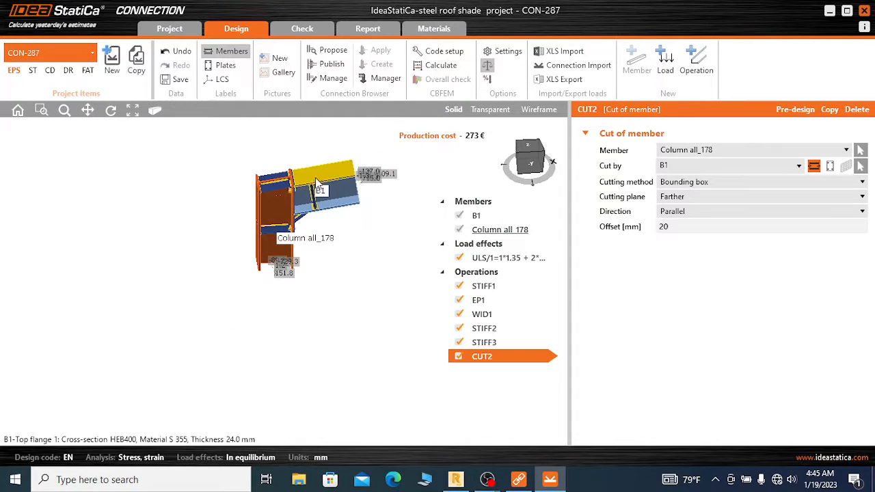
{"action": "scroll", "coordinate": [317, 183], "scroll_direction": "up", "scroll_amount": 2}
{"action": "scroll", "coordinate": [240, 233], "scroll_direction": "up", "scroll_amount": 2}
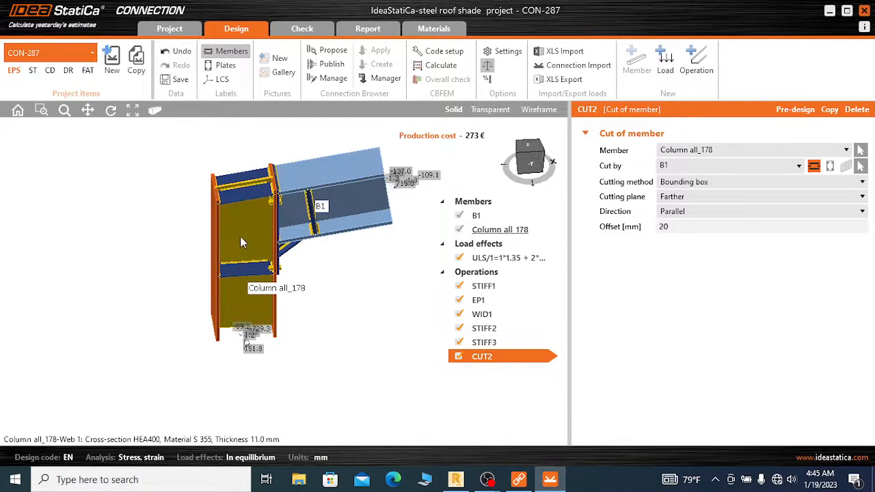
{"action": "mouse_move", "coordinate": [534, 155]}
{"action": "left_mouse_down"}
{"action": "mouse_move", "coordinate": [546, 169]}
{"action": "mouse_move", "coordinate": [528, 153]}
{"action": "left_mouse_up"}
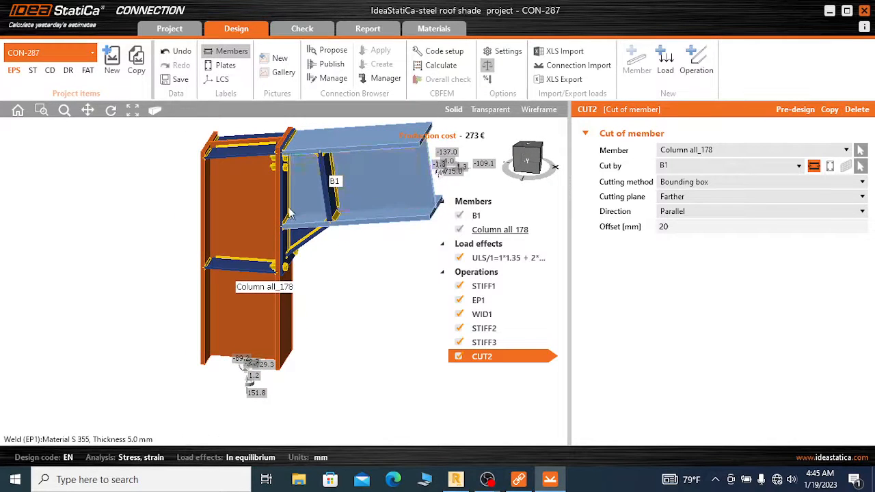
Set the end plate EP1 to a thickness of 25 mm and material S 355
{"action": "scroll", "coordinate": [281, 189], "scroll_direction": "up", "scroll_amount": 3}
{"action": "left_click", "coordinate": [283, 188]}
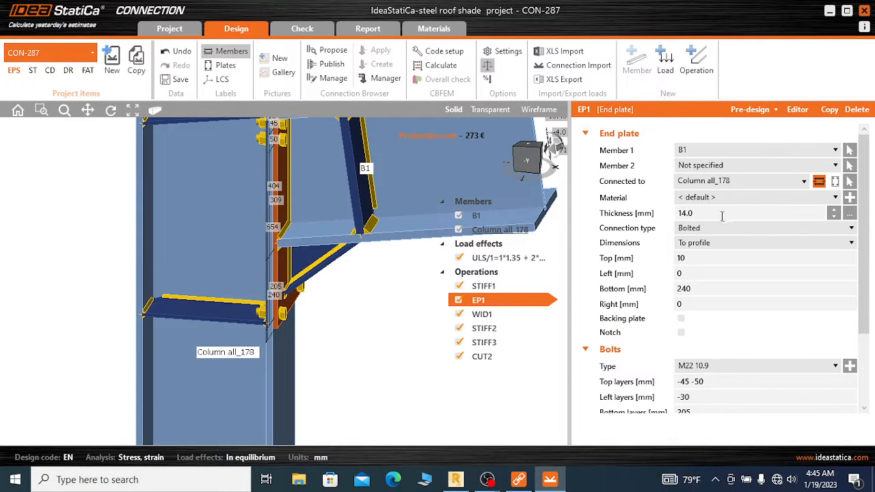
{"action": "left_click", "coordinate": [707, 213]}
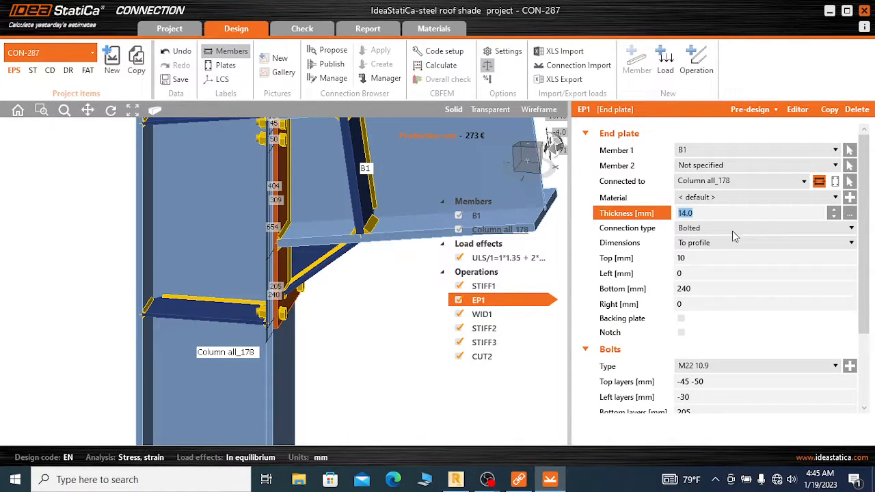
{"action": "type", "text": "25"}
{"action": "left_click", "coordinate": [743, 200]}
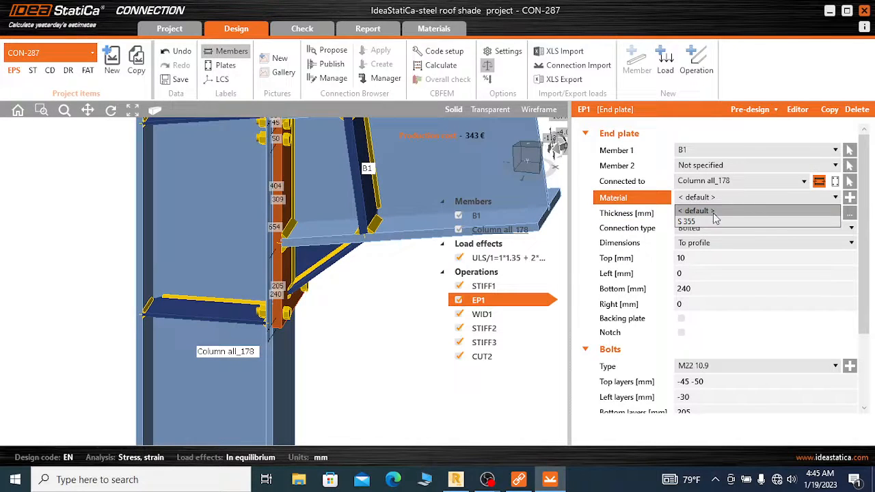
{"action": "left_click", "coordinate": [747, 210]}
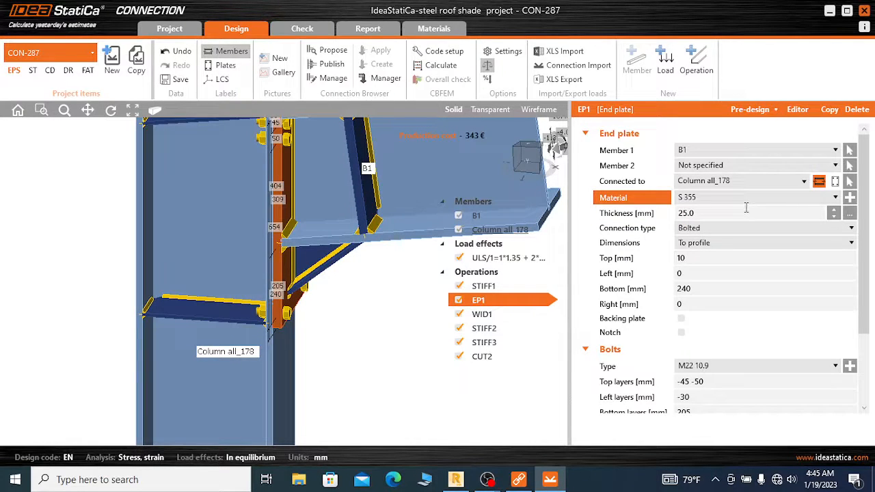
Choose Bolted as the connection type of end plate EP1
{"action": "left_click", "coordinate": [717, 230]}
{"action": "left_click", "coordinate": [717, 235]}
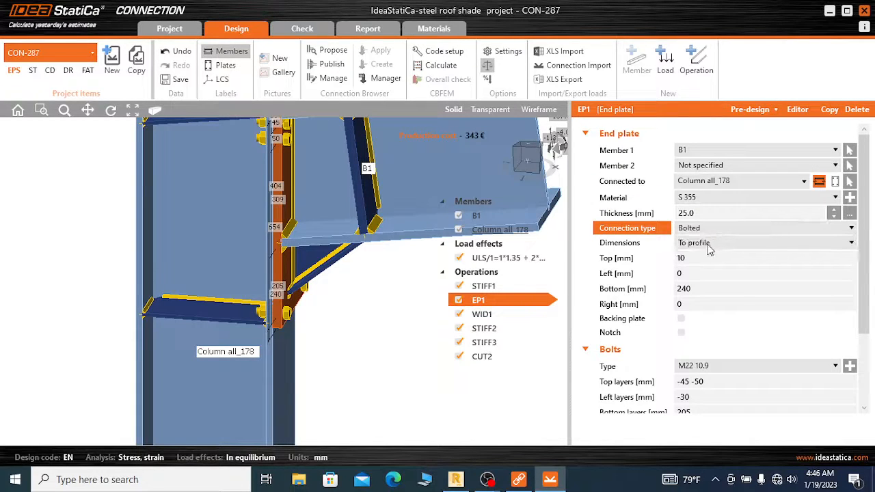
{"action": "left_click", "coordinate": [714, 233]}
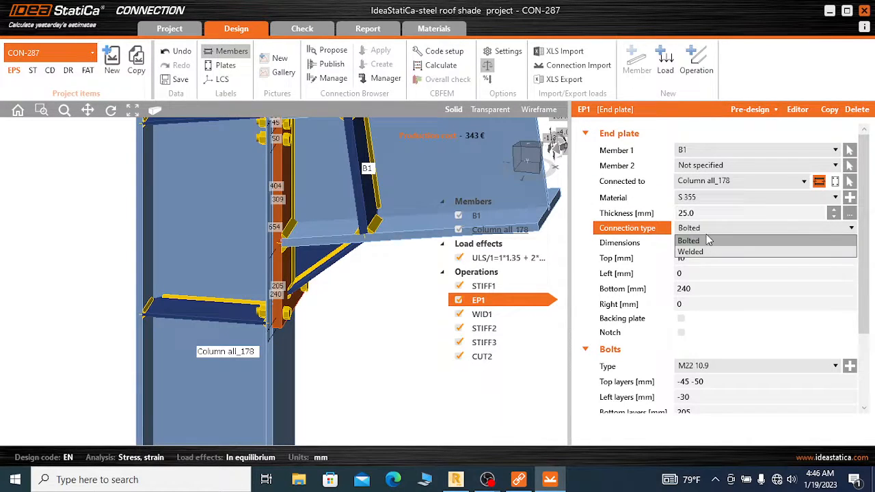
{"action": "left_click", "coordinate": [709, 241]}
Extend end plate EP1 downward by setting its bottom offset to 550 mm
{"action": "mouse_move", "coordinate": [622, 250]}
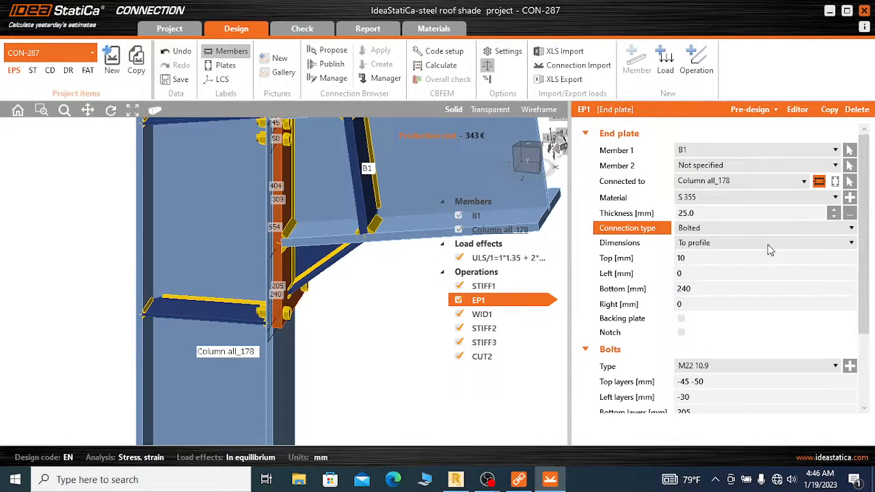
{"action": "mouse_move", "coordinate": [606, 267]}
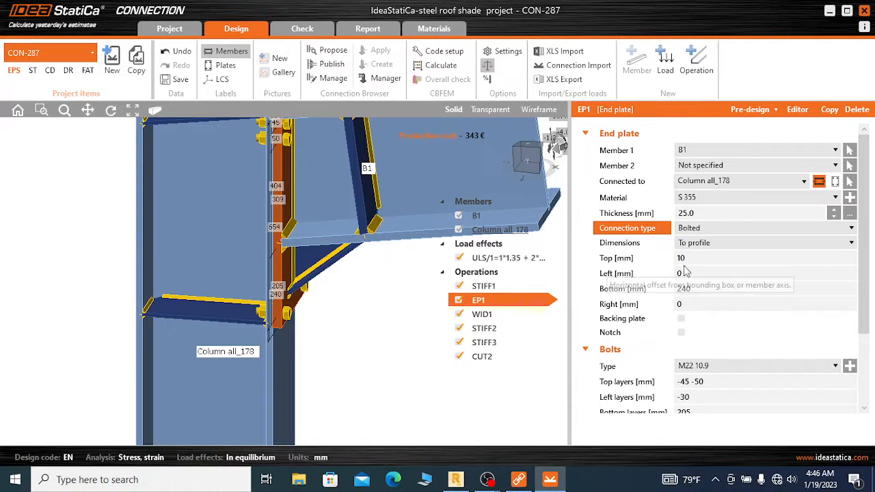
{"action": "left_click", "coordinate": [697, 258]}
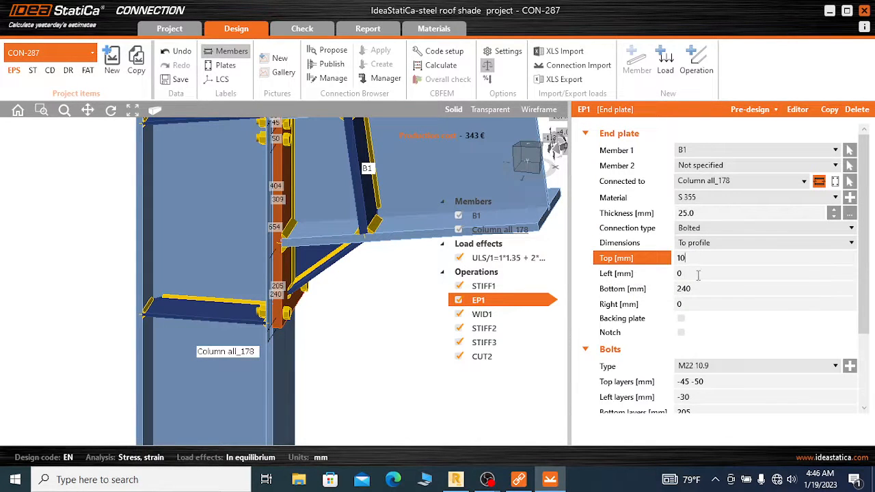
{"action": "left_click", "coordinate": [696, 273]}
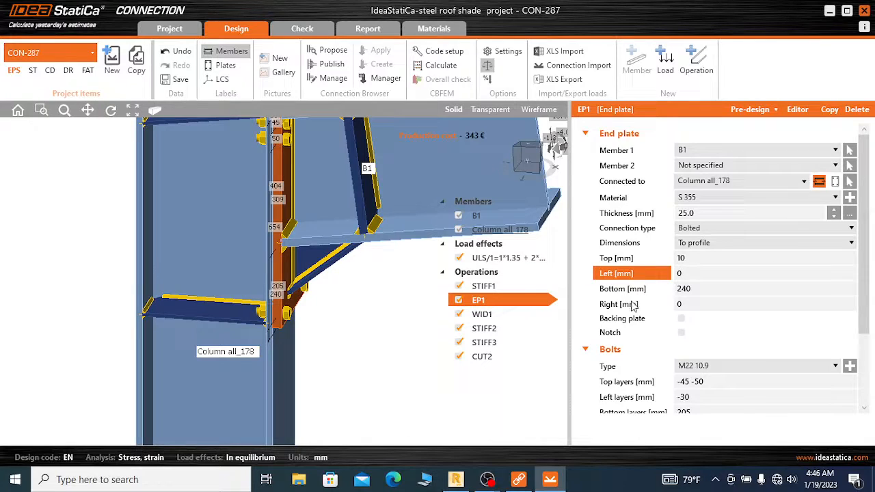
{"action": "left_click", "coordinate": [689, 290]}
{"action": "double_click", "coordinate": [689, 289]}
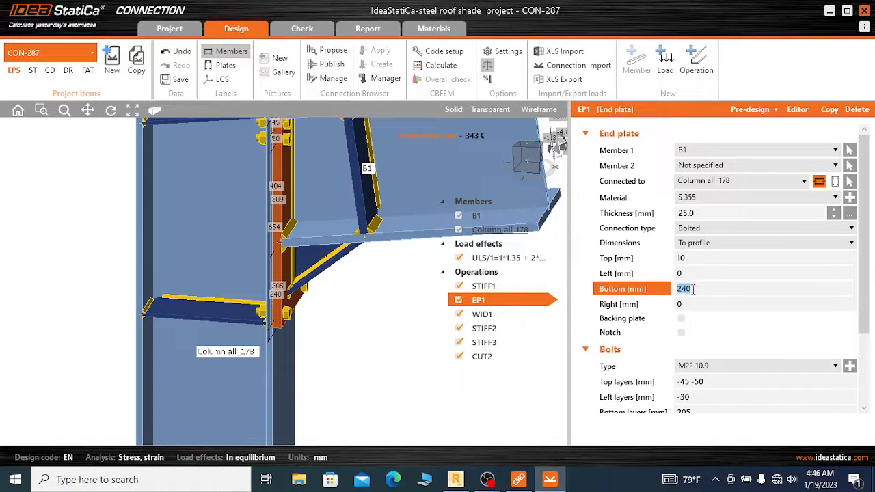
{"action": "type", "text": "550"}
{"action": "key", "text": "Tab"}
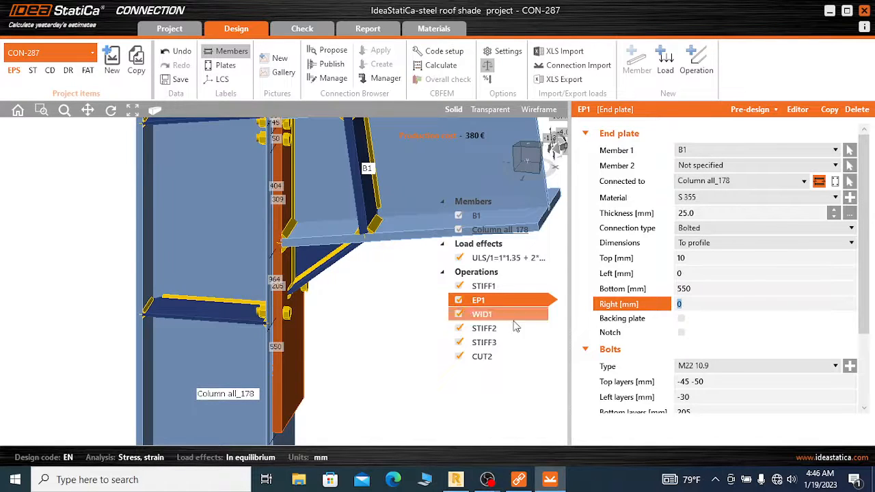
{"action": "scroll", "coordinate": [169, 297], "scroll_direction": "down", "scroll_amount": 2}
{"action": "scroll", "coordinate": [265, 333], "scroll_direction": "up", "scroll_amount": 1}
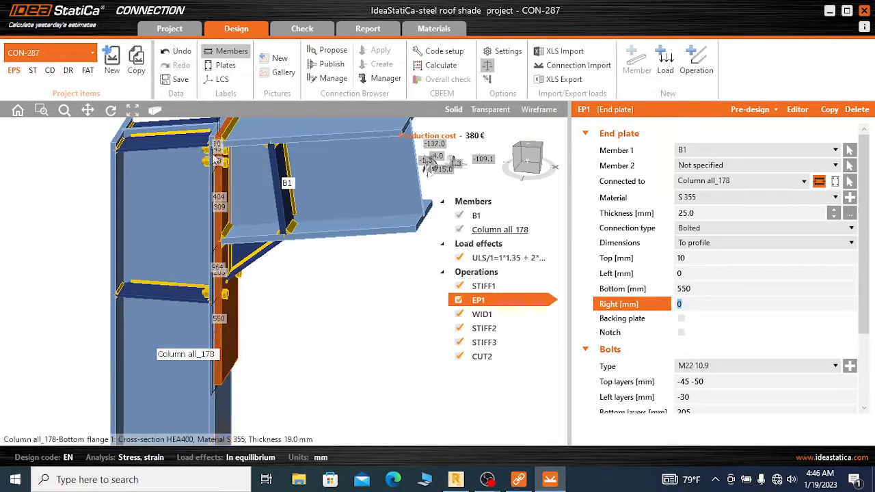
{"action": "scroll", "coordinate": [707, 318], "scroll_direction": "down", "scroll_amount": 1}
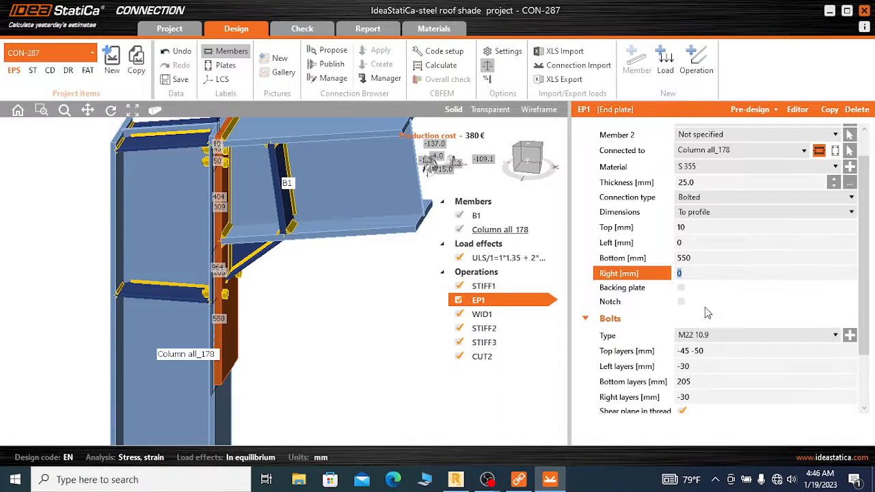
{"action": "scroll", "coordinate": [707, 321], "scroll_direction": "down", "scroll_amount": 1}
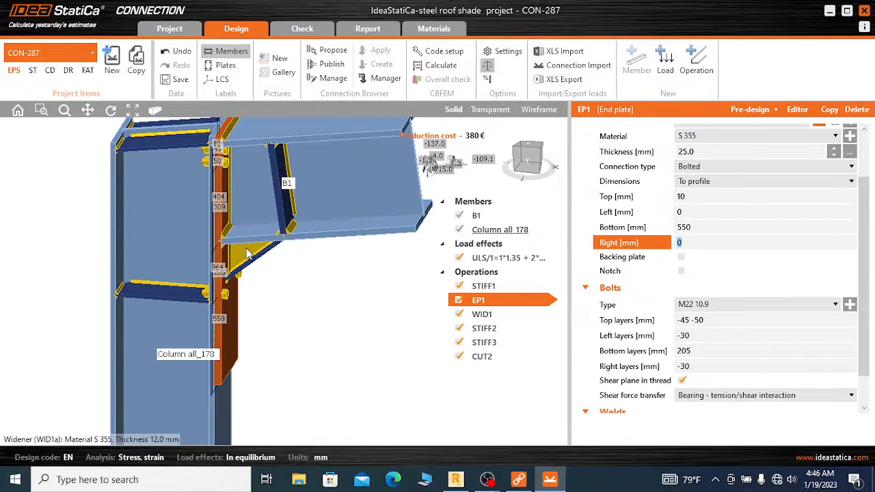
Set the widener WID1 below beam B1 to a thickness of 20 mm and material S 355
{"action": "scroll", "coordinate": [234, 242], "scroll_direction": "up", "scroll_amount": 3}
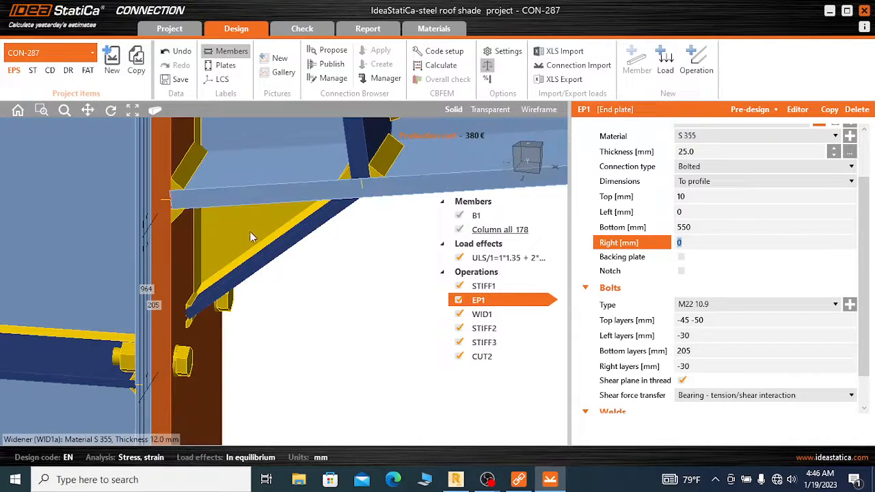
{"action": "left_click", "coordinate": [250, 233]}
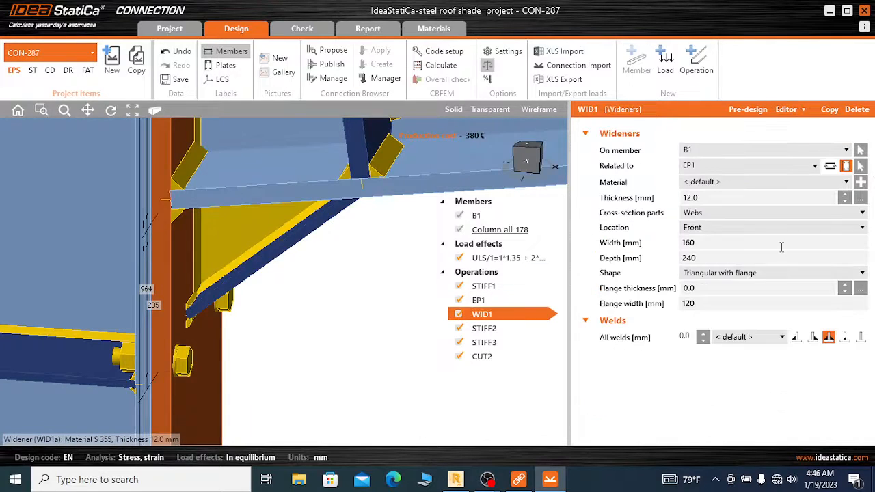
{"action": "left_click", "coordinate": [704, 198]}
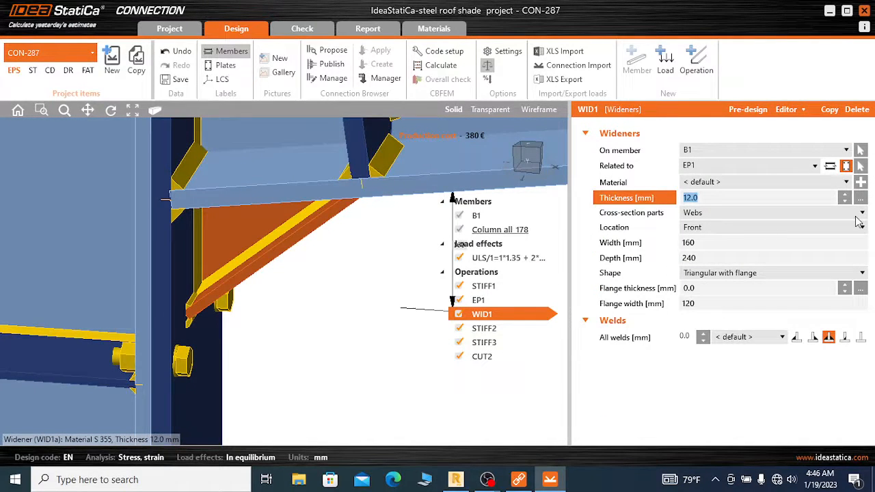
{"action": "type", "text": "20"}
{"action": "left_click", "coordinate": [747, 184]}
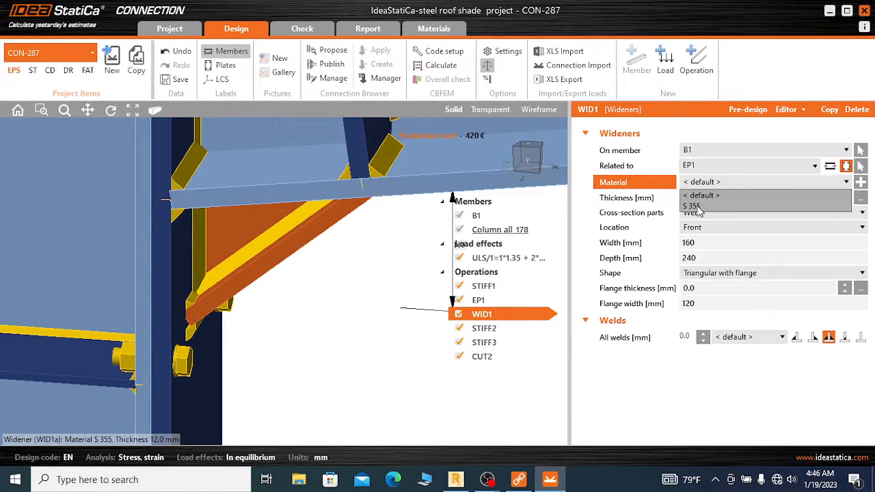
{"action": "left_click", "coordinate": [694, 206]}
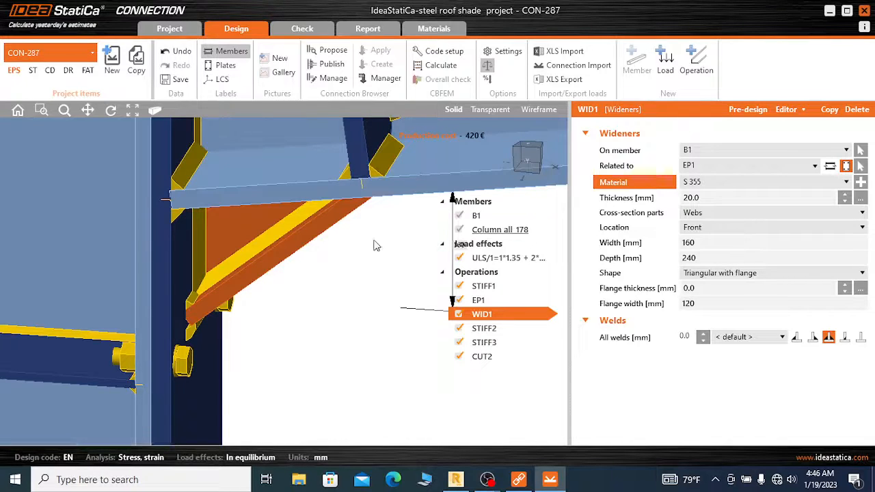
Lengthen widener WID1 along the beam by setting its depth to 550 mm
{"action": "left_click", "coordinate": [712, 254]}
{"action": "double_click", "coordinate": [705, 258]}
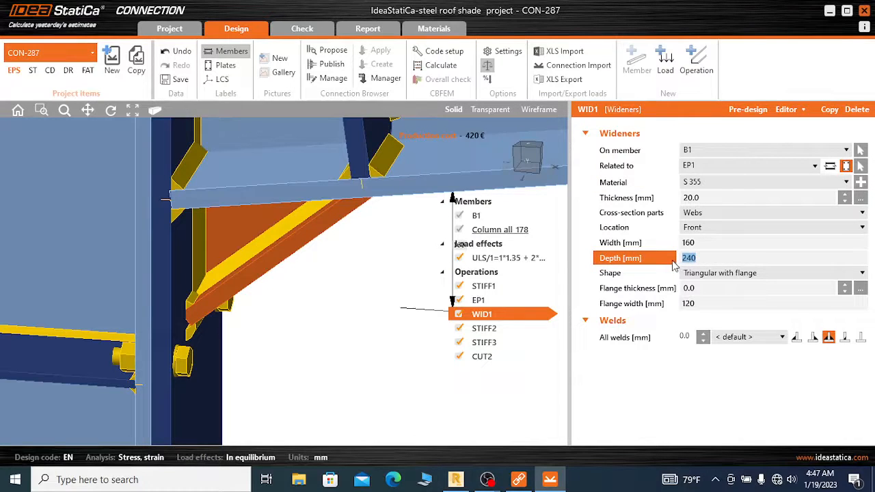
{"action": "type", "text": "550"}
{"action": "key", "text": "Tab"}
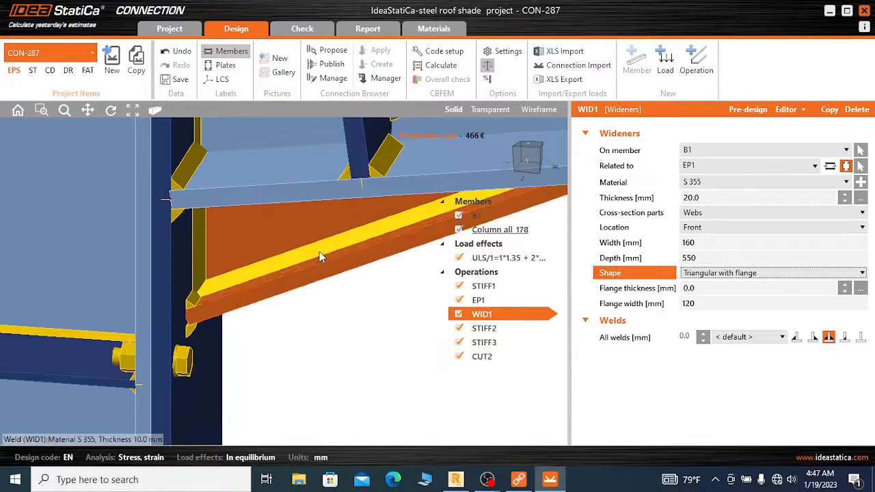
Extend widener WID1 down the end plate by setting its width to 550 mm
{"action": "scroll", "coordinate": [304, 251], "scroll_direction": "down", "scroll_amount": 4}
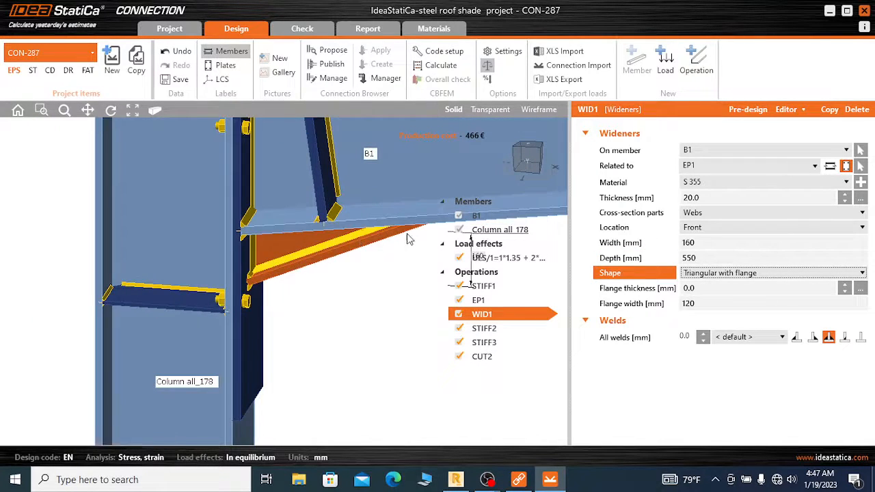
{"action": "scroll", "coordinate": [304, 250], "scroll_direction": "down", "scroll_amount": 2}
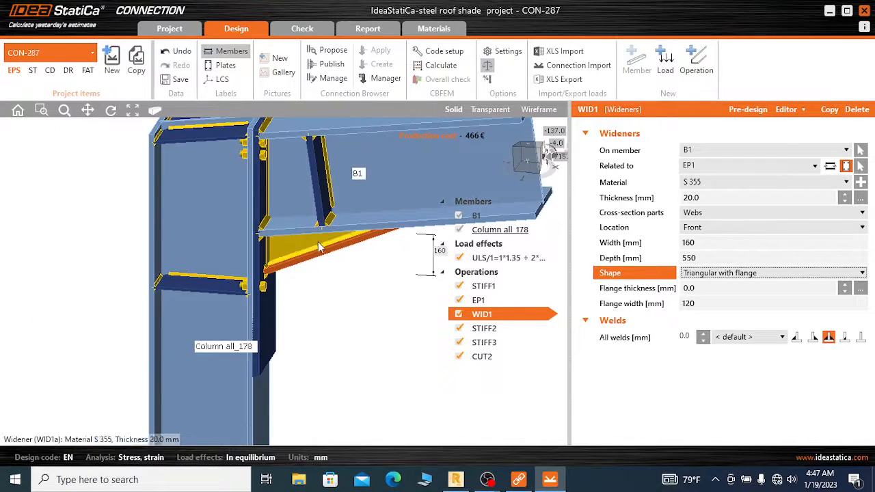
{"action": "left_click", "coordinate": [702, 243]}
{"action": "type", "text": "550"}
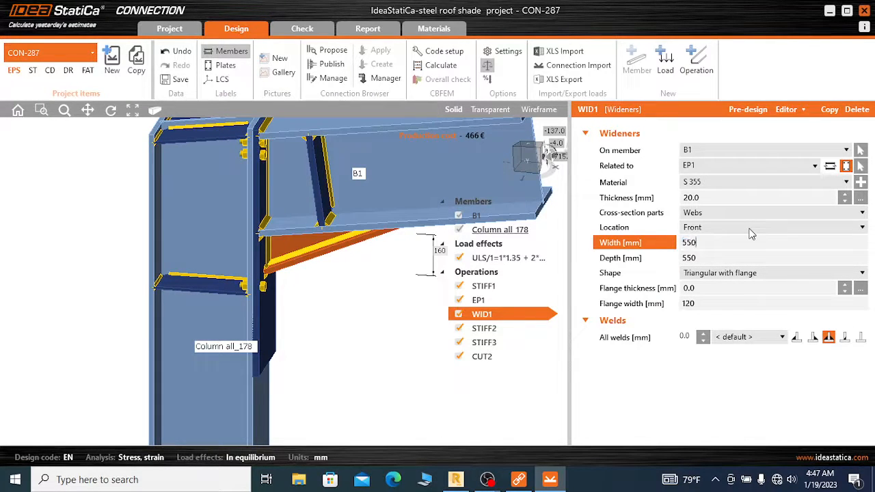
{"action": "key", "text": "Tab"}
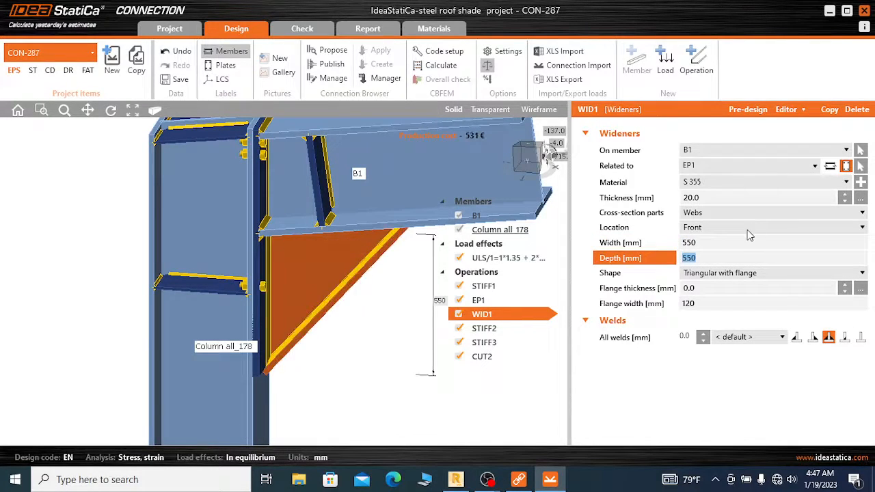
Set the width of widener WID1 to 500 mm and check its lower tip against the end plate's lower edge
{"action": "left_click", "coordinate": [702, 243]}
{"action": "type", "text": "500"}
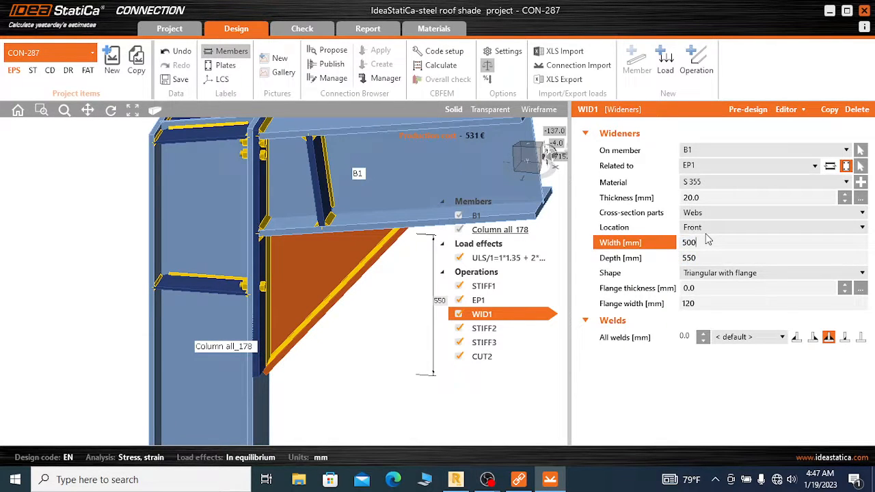
{"action": "key", "text": "Tab"}
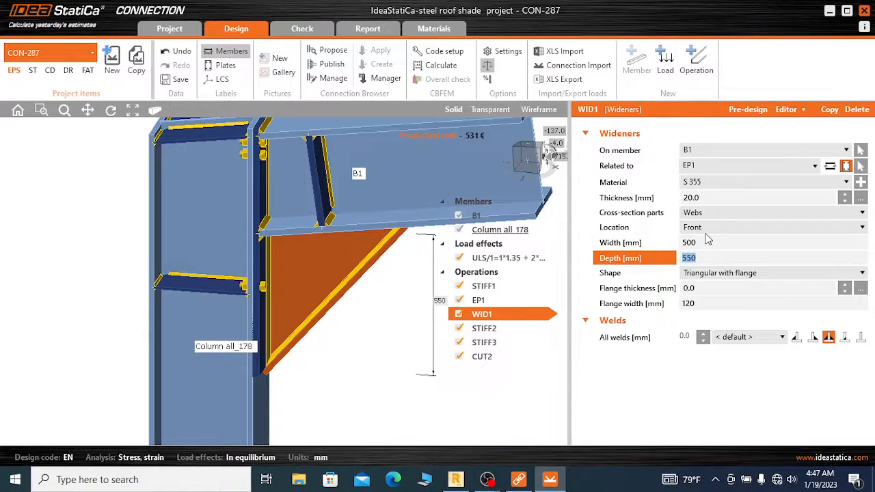
{"action": "scroll", "coordinate": [260, 374], "scroll_direction": "up", "scroll_amount": 4}
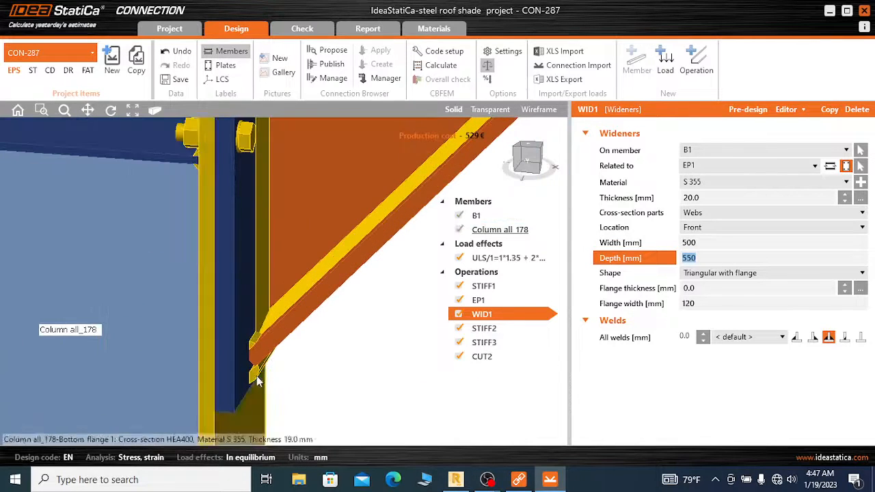
{"action": "scroll", "coordinate": [257, 376], "scroll_direction": "down", "scroll_amount": 3}
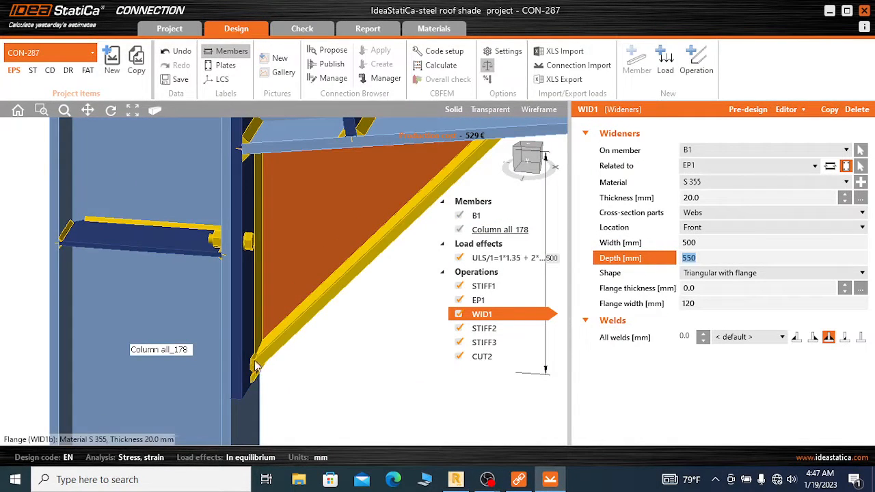
{"action": "scroll", "coordinate": [255, 369], "scroll_direction": "up", "scroll_amount": 5}
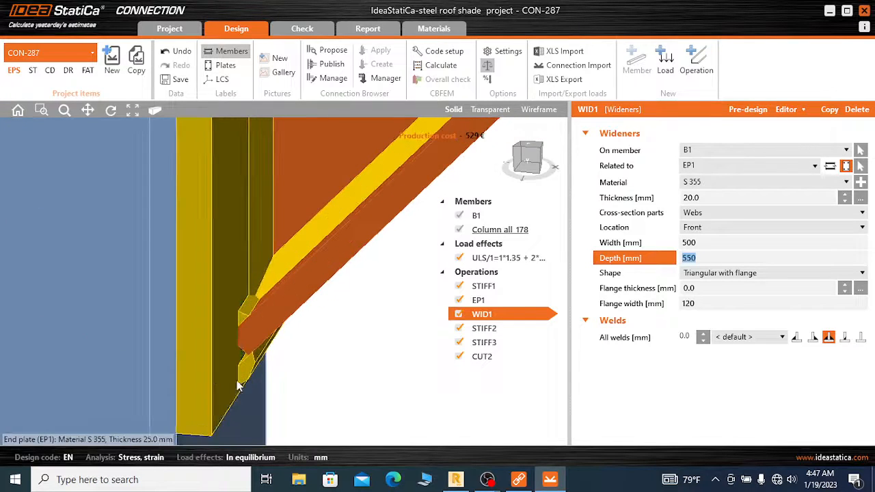
{"action": "scroll", "coordinate": [243, 381], "scroll_direction": "down", "scroll_amount": 4}
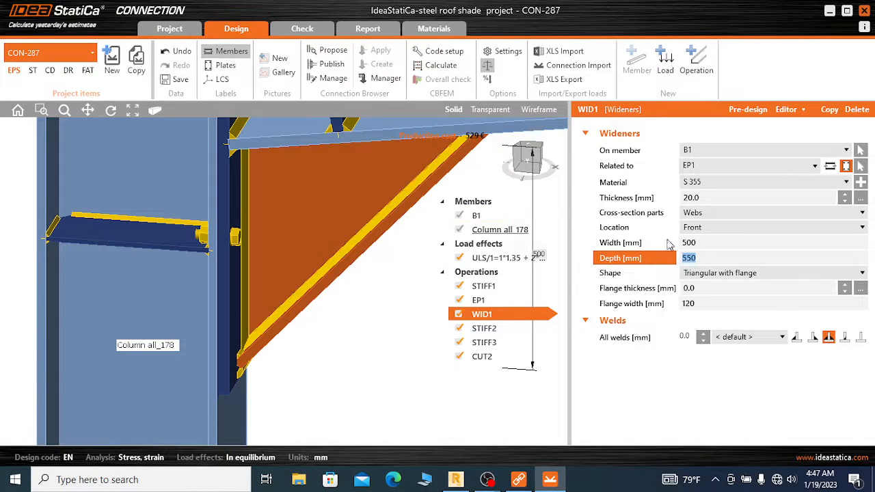
Set the flange thickness of widener WID1 to 20 mm and its plate thickness to 15 mm
{"action": "left_click", "coordinate": [710, 288]}
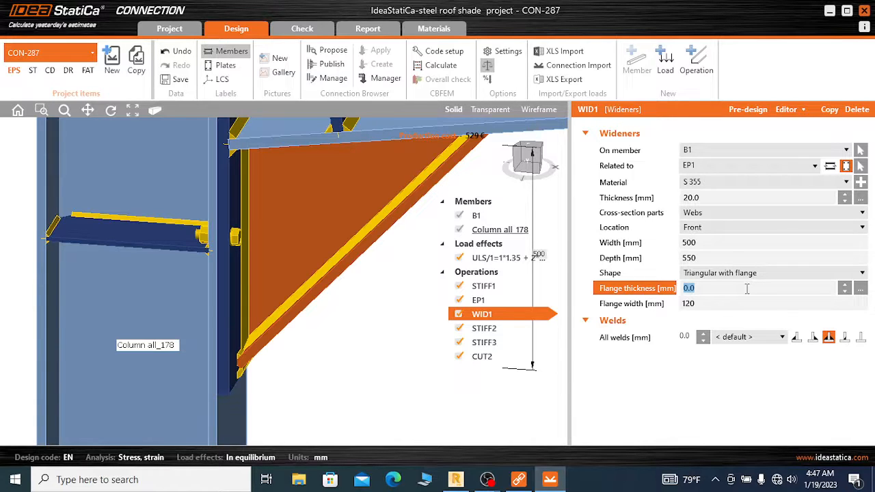
{"action": "type", "text": "20"}
{"action": "left_click", "coordinate": [708, 198]}
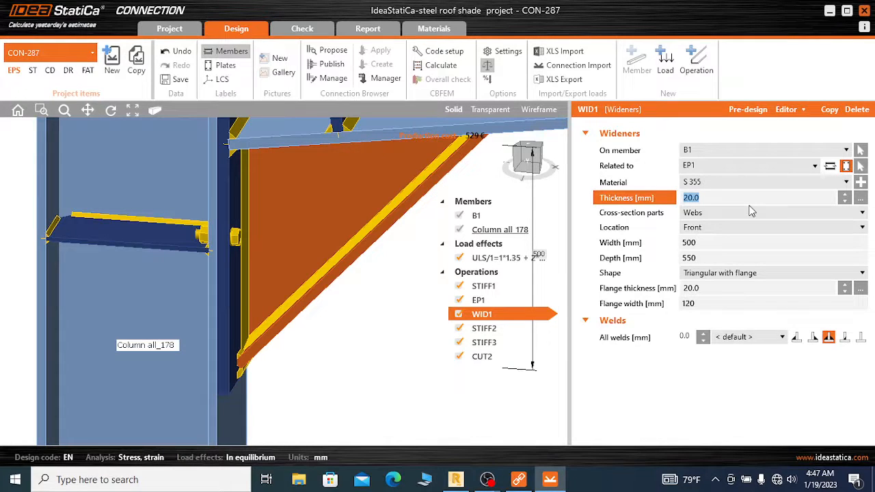
{"action": "type", "text": "15"}
{"action": "left_click", "coordinate": [710, 291]}
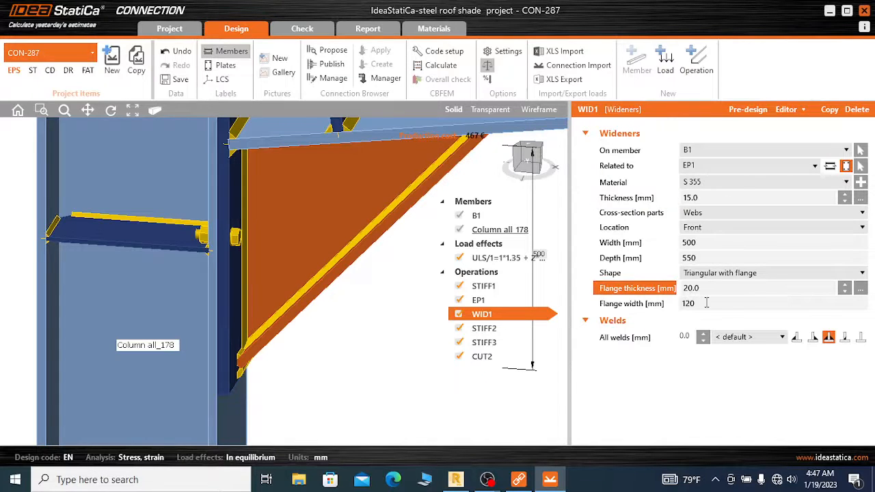
Widen the flange of widener WID1 by setting its flange width to 300 mm
{"action": "left_click", "coordinate": [706, 305]}
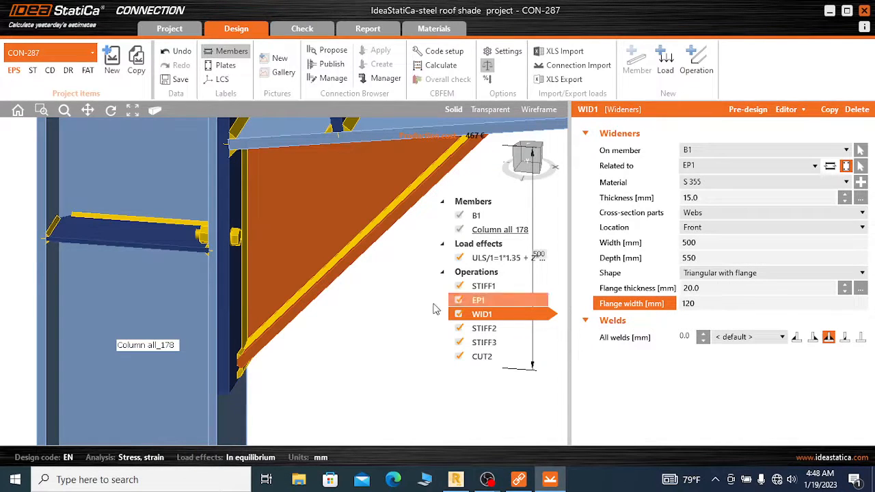
{"action": "scroll", "coordinate": [264, 326], "scroll_direction": "down", "scroll_amount": 3}
{"action": "scroll", "coordinate": [540, 156], "scroll_direction": "down", "scroll_amount": 3}
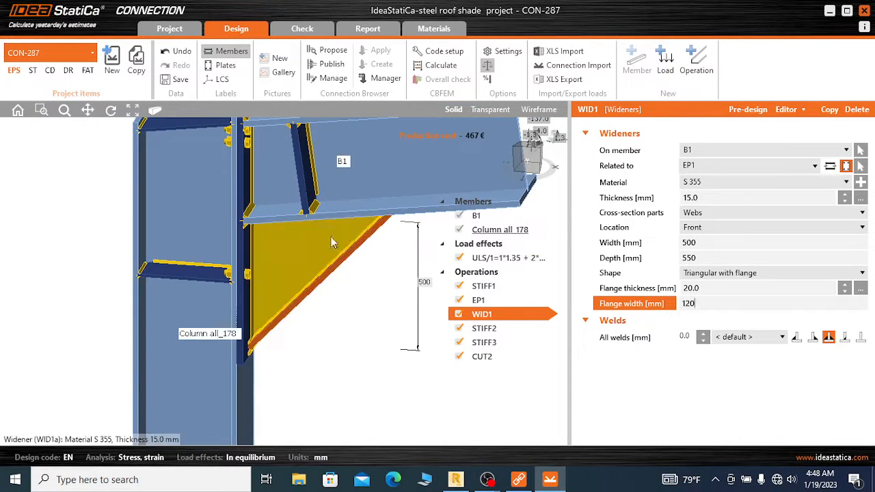
{"action": "left_click", "coordinate": [540, 154]}
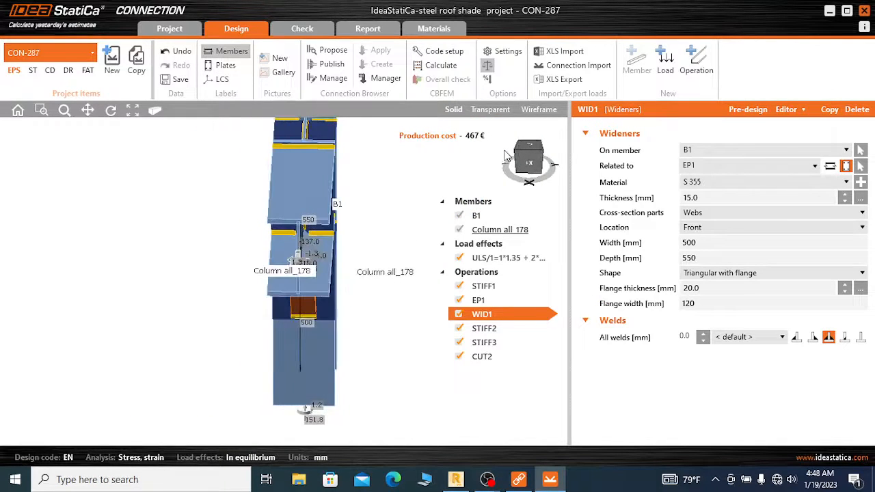
{"action": "left_click_drag", "start_coordinate": [507, 156], "coordinate": [514, 155]}
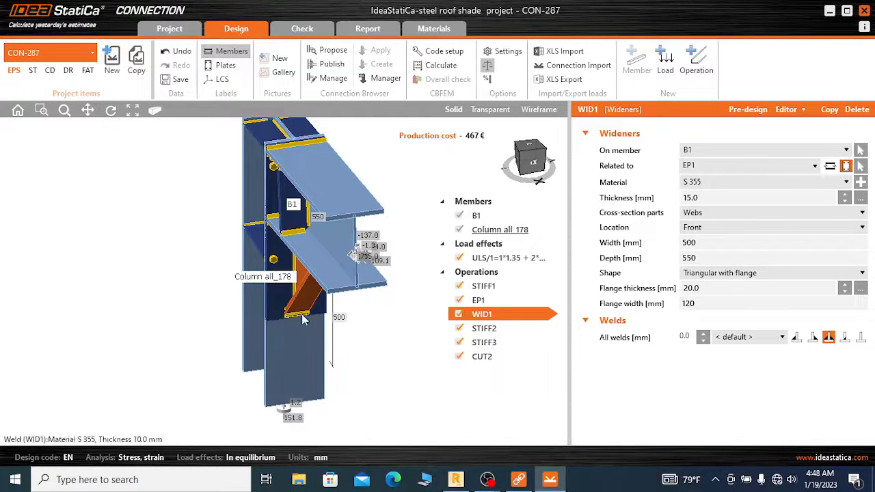
{"action": "left_click", "coordinate": [705, 303]}
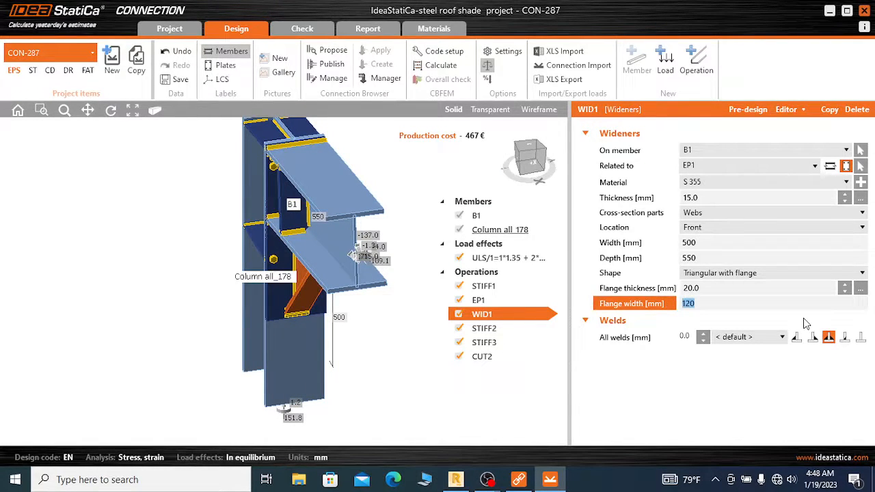
{"action": "type", "text": "300"}
{"action": "key", "text": "Tab"}
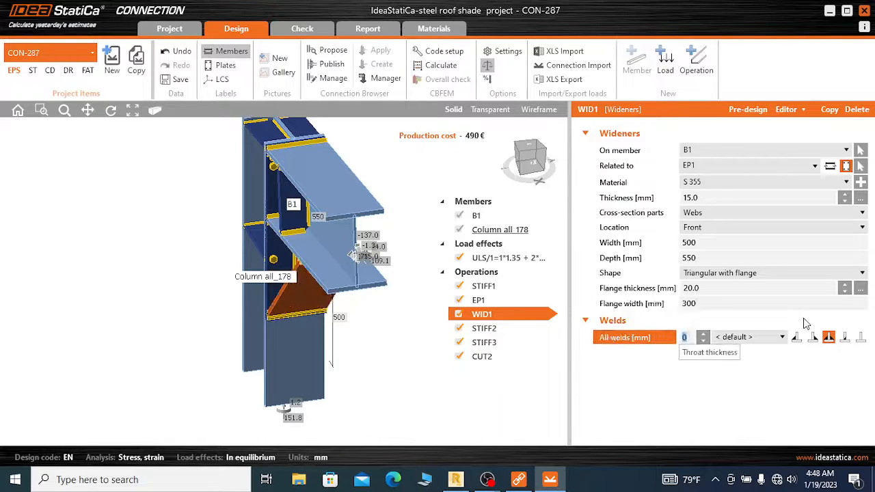
Move the beam stiffener STIFF3 along B1 by setting its X-position to 500 mm
{"action": "left_click", "coordinate": [528, 153]}
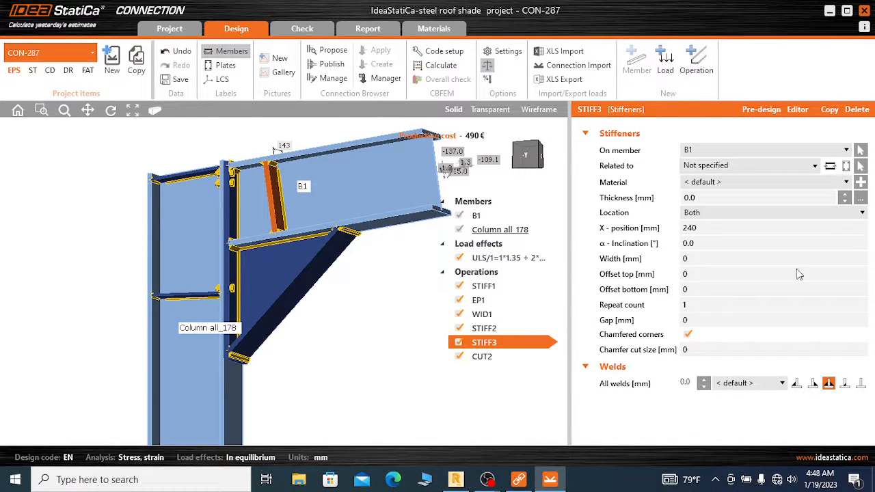
{"action": "left_click", "coordinate": [707, 231]}
{"action": "type", "text": "500"}
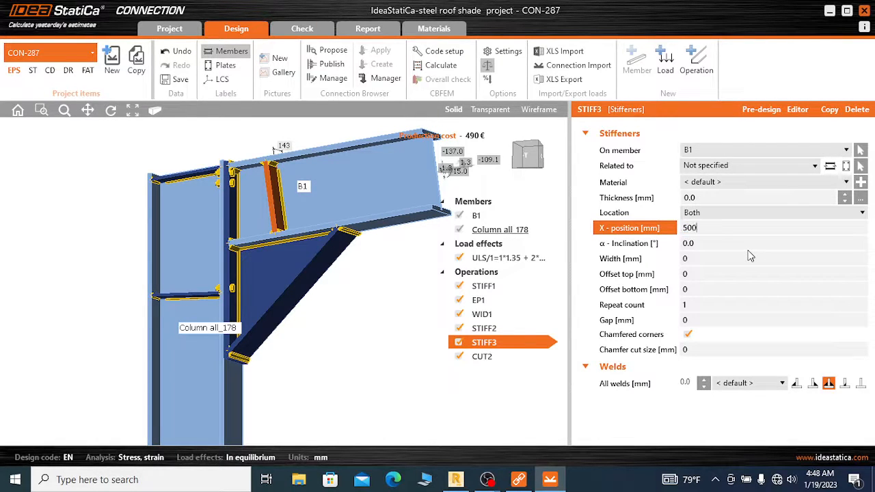
{"action": "key", "text": "Tab"}
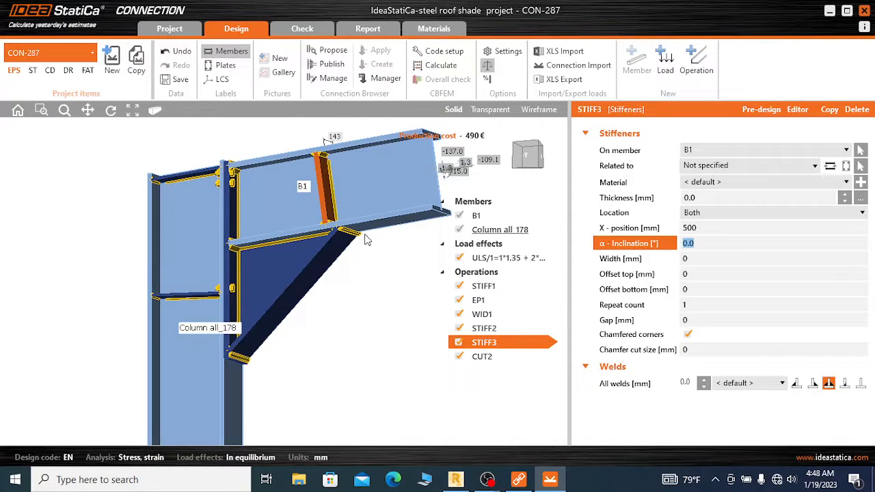
Set the X-position of stiffener STIFF3 to 550 mm to place it above the outer end of the widener
{"action": "scroll", "coordinate": [332, 235], "scroll_direction": "up", "scroll_amount": 4}
{"action": "scroll", "coordinate": [349, 255], "scroll_direction": "down", "scroll_amount": 4}
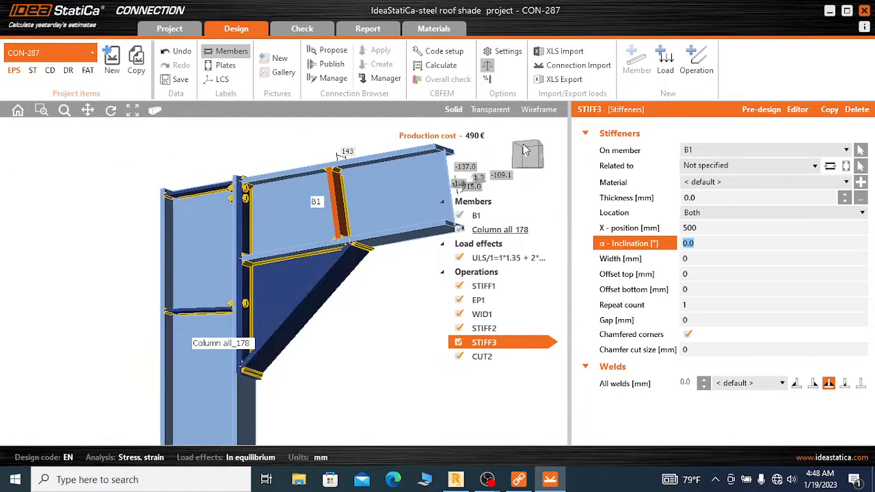
{"action": "left_click_drag", "start_coordinate": [525, 152], "coordinate": [530, 154]}
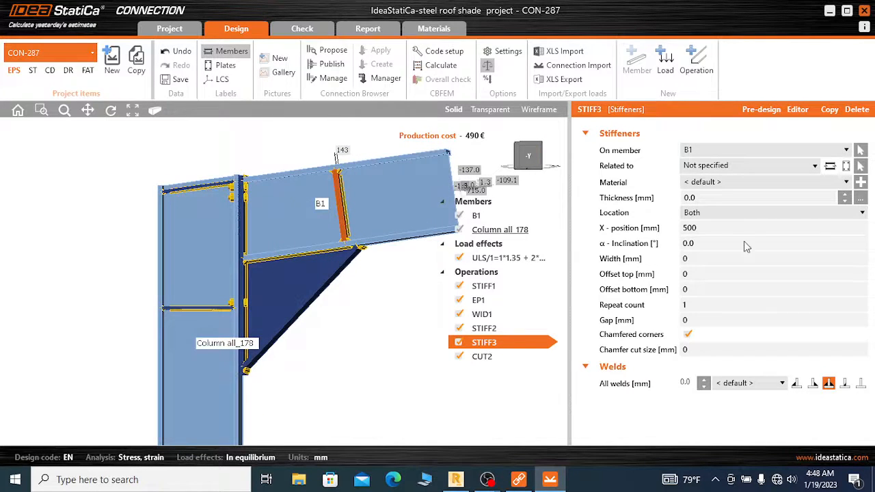
{"action": "left_click", "coordinate": [670, 233]}
{"action": "type", "text": "550"}
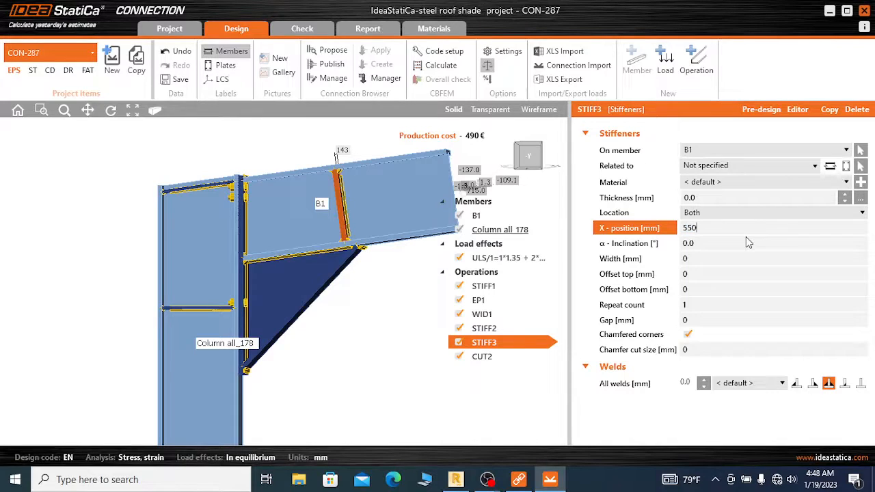
{"action": "key", "text": "Tab"}
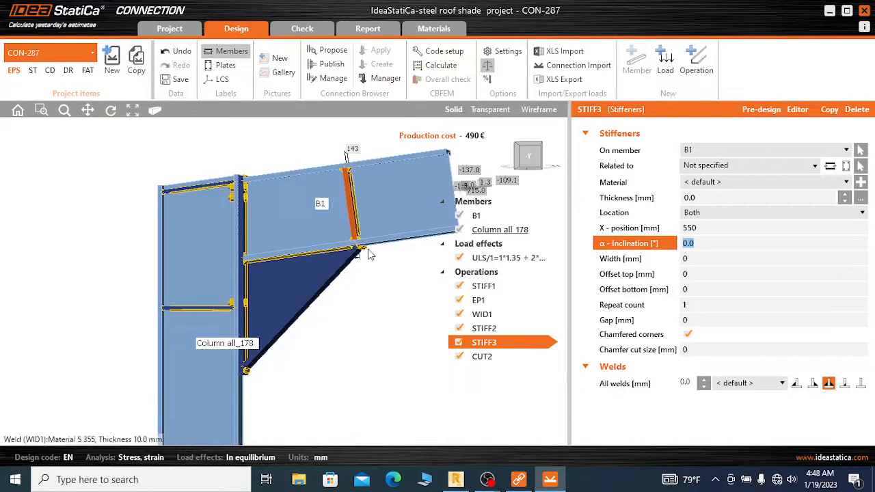
{"action": "scroll", "coordinate": [392, 195], "scroll_direction": "down", "scroll_amount": 3}
{"action": "scroll", "coordinate": [329, 242], "scroll_direction": "up", "scroll_amount": 3}
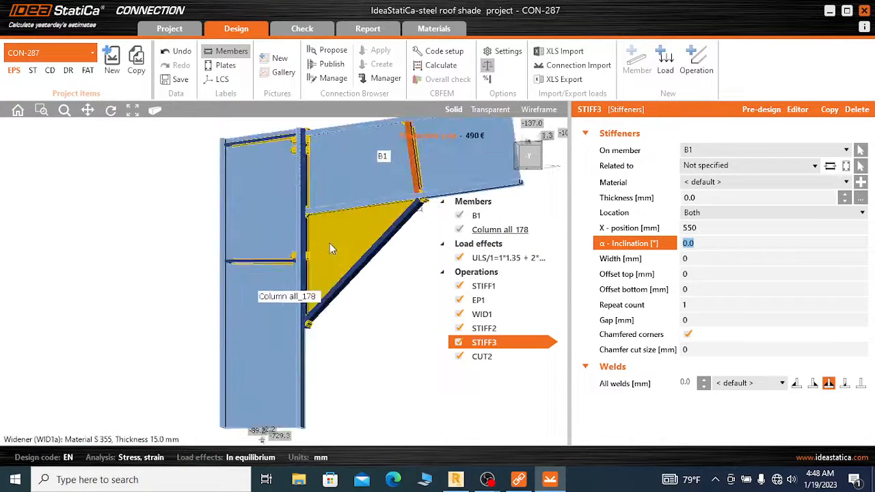
{"action": "scroll", "coordinate": [314, 230], "scroll_direction": "down", "scroll_amount": 3}
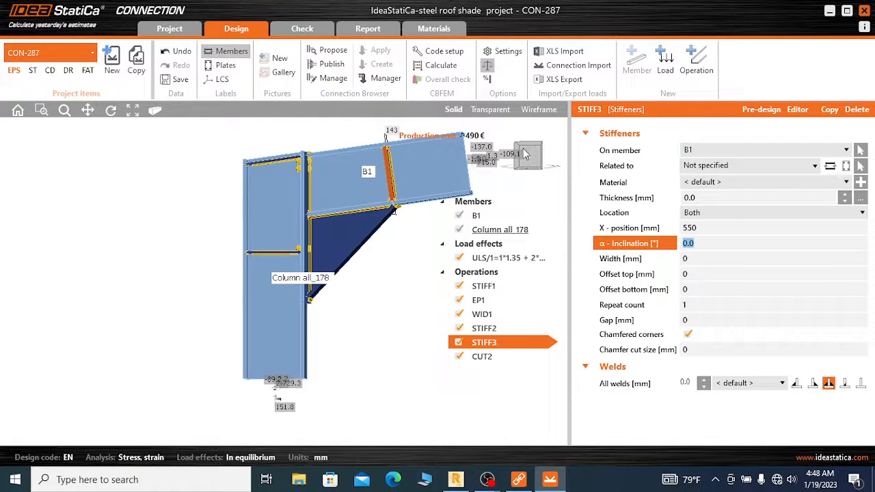
Examine the widener, stiffeners and end plate of the rafter-to-column joint from angled views
{"action": "left_click_drag", "start_coordinate": [526, 149], "coordinate": [514, 150]}
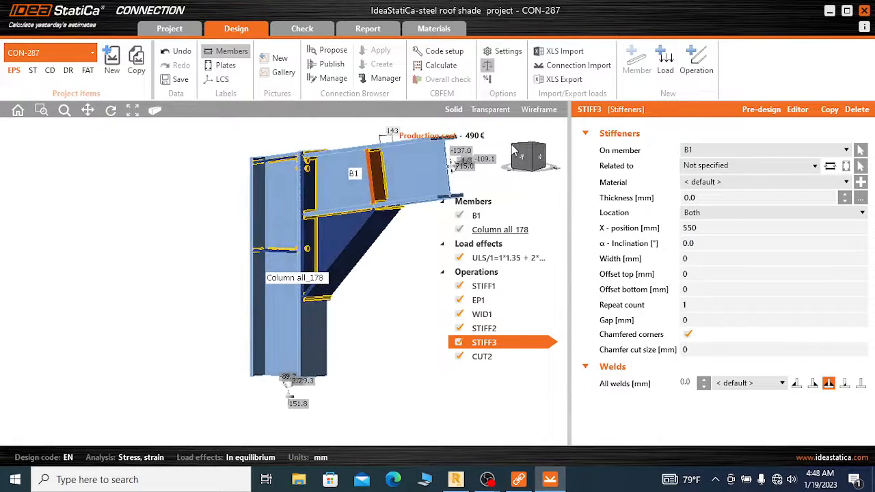
{"action": "scroll", "coordinate": [335, 298], "scroll_direction": "up", "scroll_amount": 1}
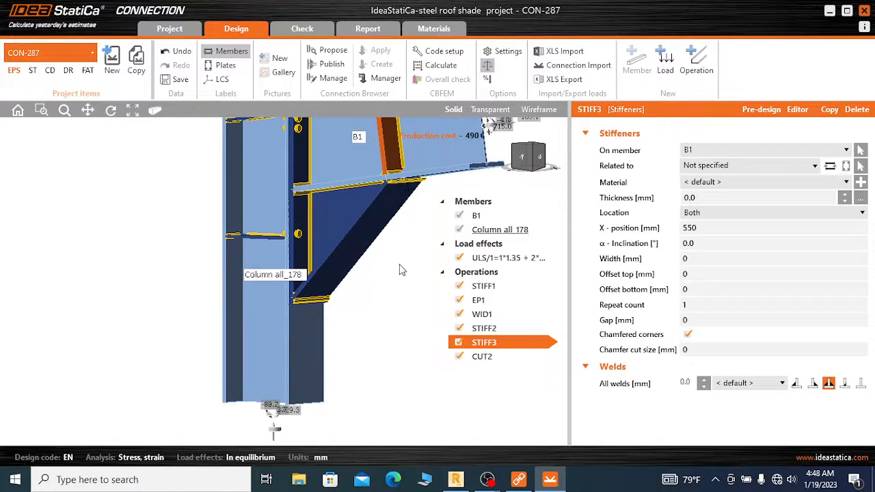
{"action": "scroll", "coordinate": [377, 291], "scroll_direction": "down", "scroll_amount": 2}
{"action": "scroll", "coordinate": [350, 213], "scroll_direction": "up", "scroll_amount": 2}
{"action": "scroll", "coordinate": [352, 195], "scroll_direction": "down", "scroll_amount": 2}
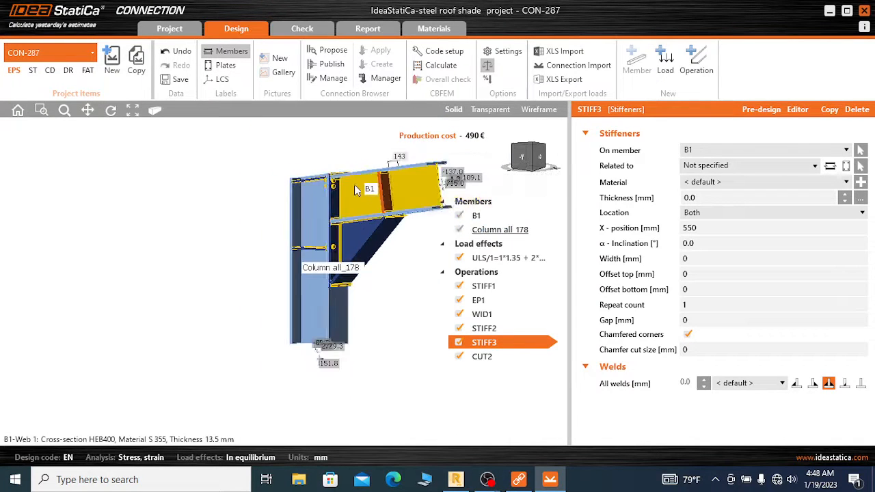
{"action": "mouse_move", "coordinate": [536, 152]}
{"action": "left_mouse_down"}
{"action": "mouse_move", "coordinate": [551, 160]}
{"action": "mouse_move", "coordinate": [541, 151]}
{"action": "left_mouse_up"}
{"action": "scroll", "coordinate": [387, 281], "scroll_direction": "up", "scroll_amount": 3}
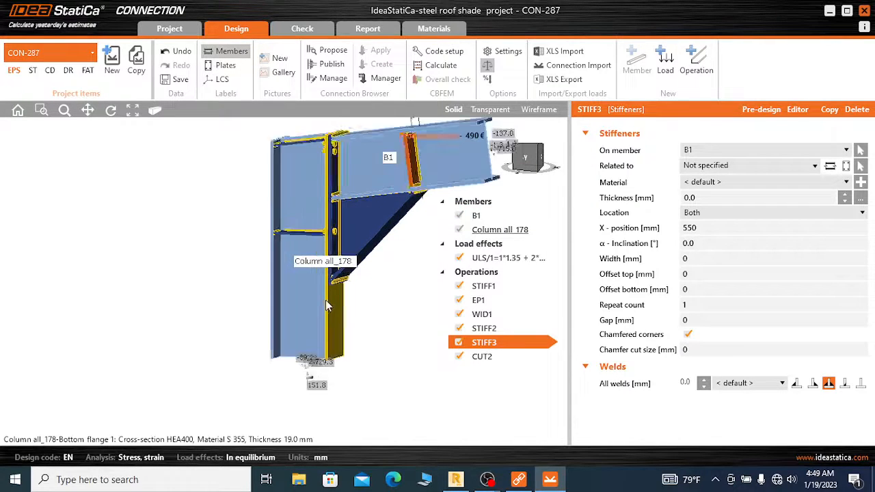
{"action": "scroll", "coordinate": [395, 265], "scroll_direction": "down", "scroll_amount": 2}
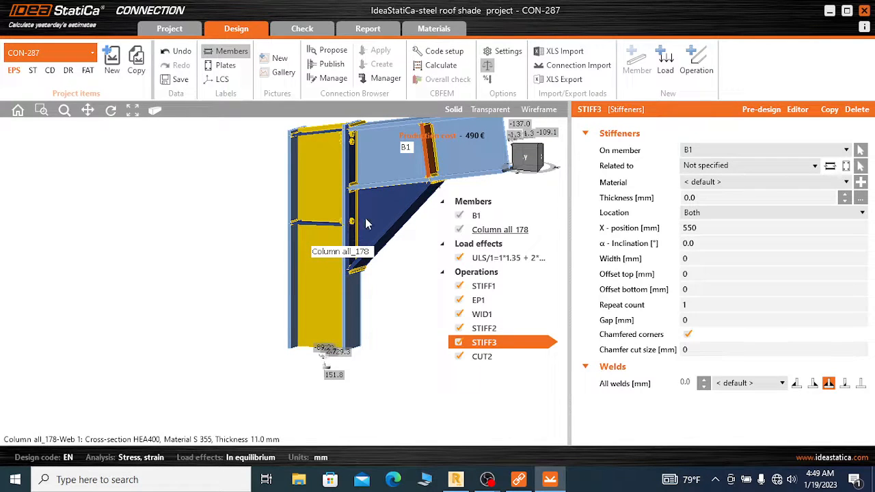
Set the thickness of column stiffener STIFF2 to 15 mm
{"action": "left_click", "coordinate": [359, 266]}
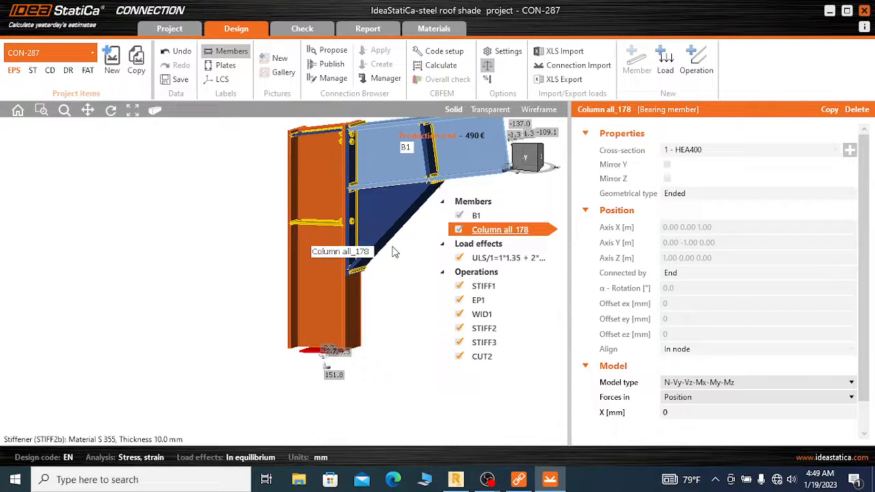
{"action": "left_click", "coordinate": [318, 224]}
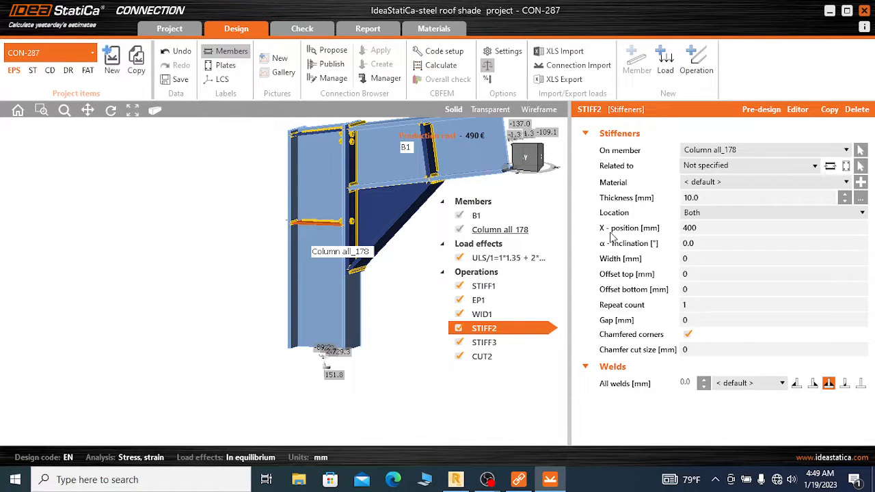
{"action": "left_click", "coordinate": [703, 198]}
{"action": "type", "text": "15"}
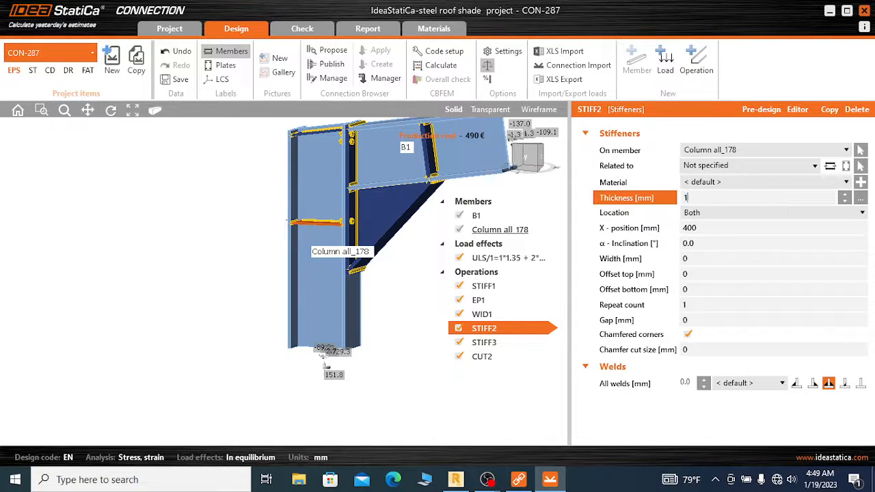
Try an X-position of 200 mm for column stiffener STIFF2 and compare its level with the beam's lower flange
{"action": "left_click", "coordinate": [702, 228]}
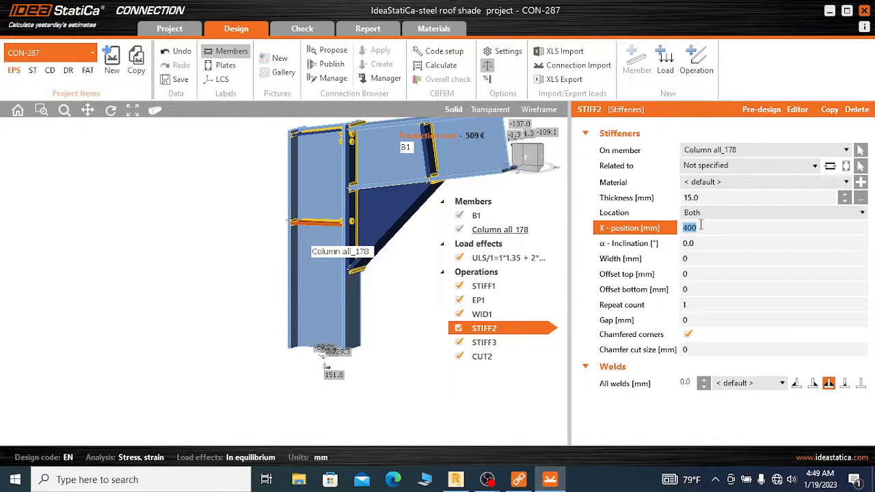
{"action": "type", "text": "20"}
{"action": "key", "text": "Tab"}
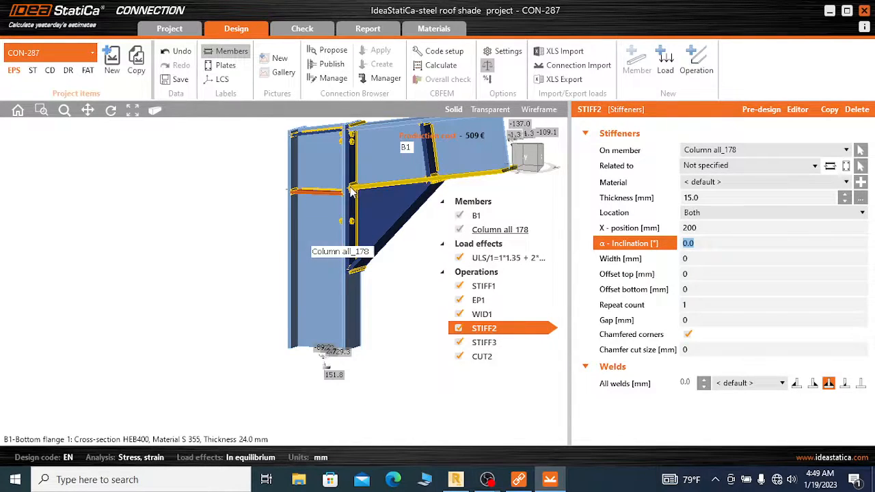
{"action": "scroll", "coordinate": [350, 185], "scroll_direction": "up", "scroll_amount": 5}
{"action": "scroll", "coordinate": [334, 228], "scroll_direction": "down", "scroll_amount": 2}
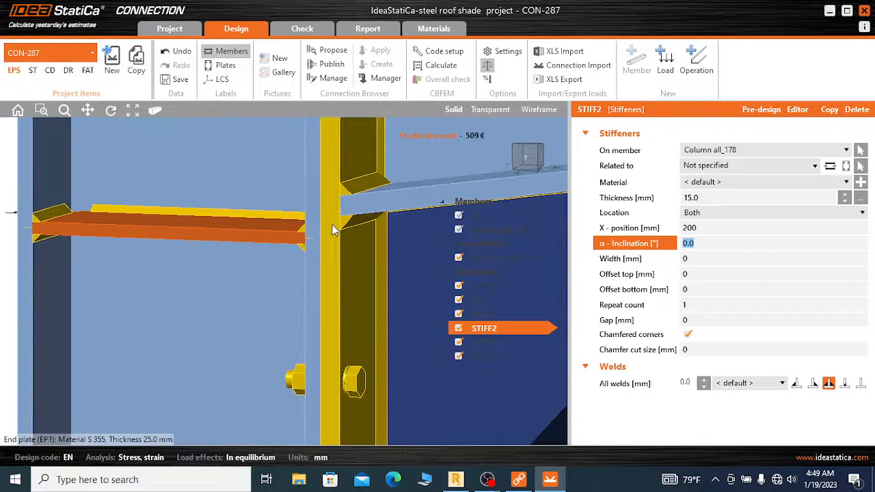
{"action": "scroll", "coordinate": [337, 235], "scroll_direction": "down", "scroll_amount": 3}
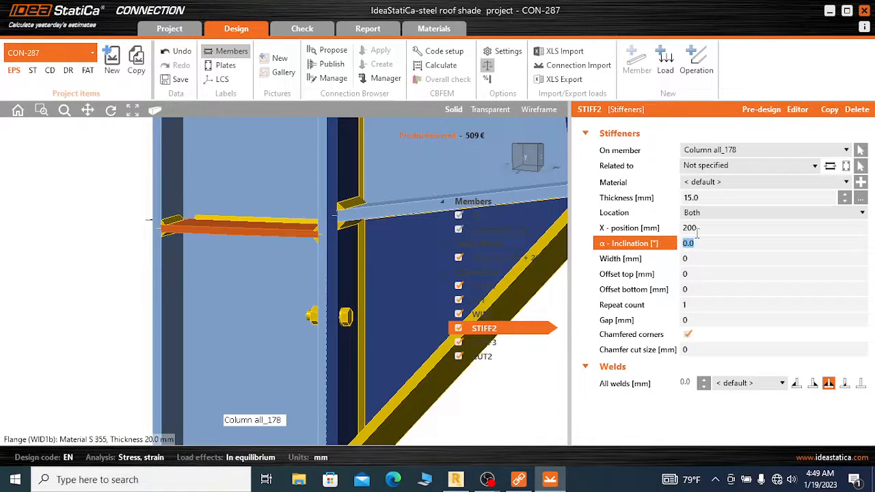
Align STIFF2 with the bottom flange of B1 by setting its X-position to 180 mm
{"action": "left_click", "coordinate": [686, 230]}
{"action": "type", "text": "180"}
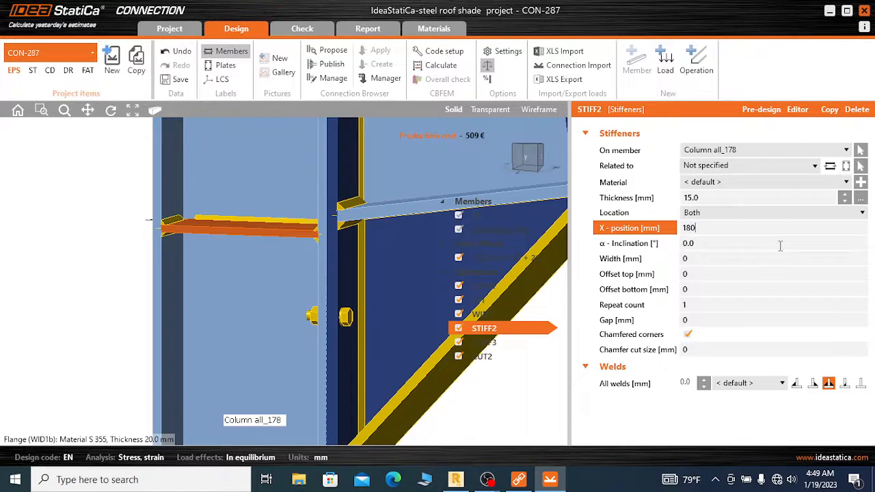
{"action": "key", "text": "Tab"}
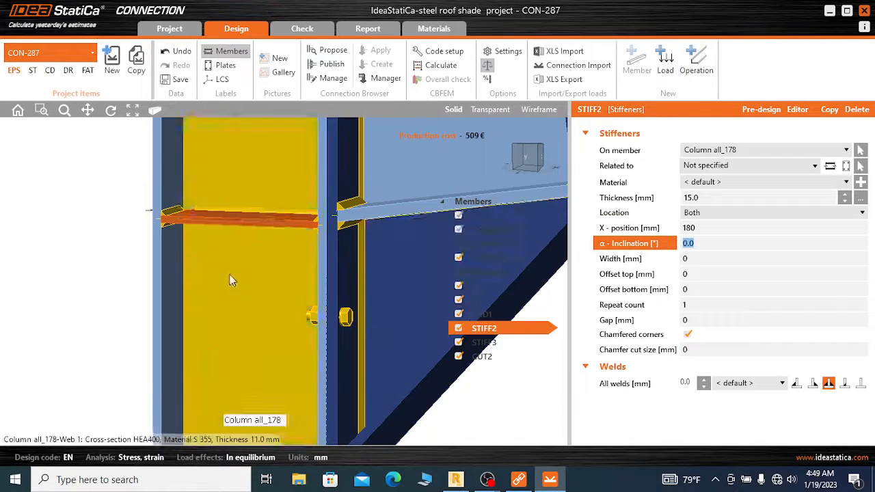
{"action": "scroll", "coordinate": [233, 275], "scroll_direction": "down", "scroll_amount": 5}
{"action": "scroll", "coordinate": [263, 277], "scroll_direction": "up", "scroll_amount": 3}
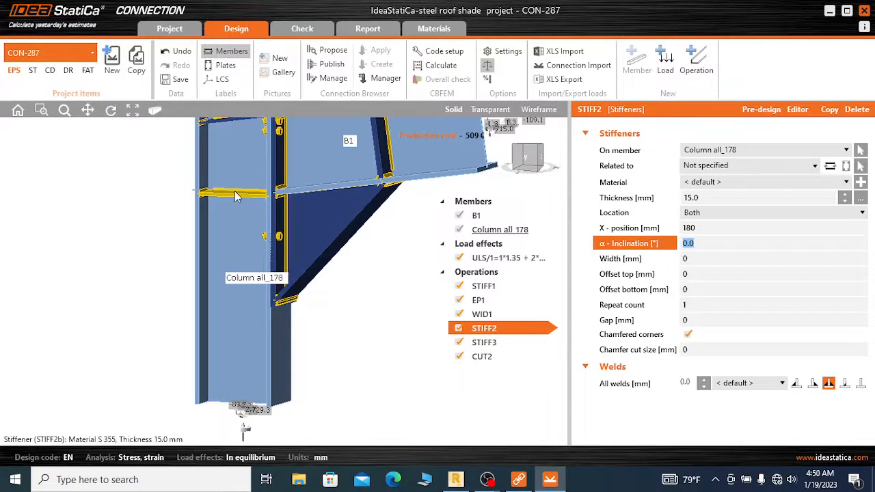
Copy the column stiffener STIFF2 to create another stiffener on the column
{"action": "left_click", "coordinate": [234, 192]}
{"action": "scroll", "coordinate": [288, 237], "scroll_direction": "down", "scroll_amount": 2}
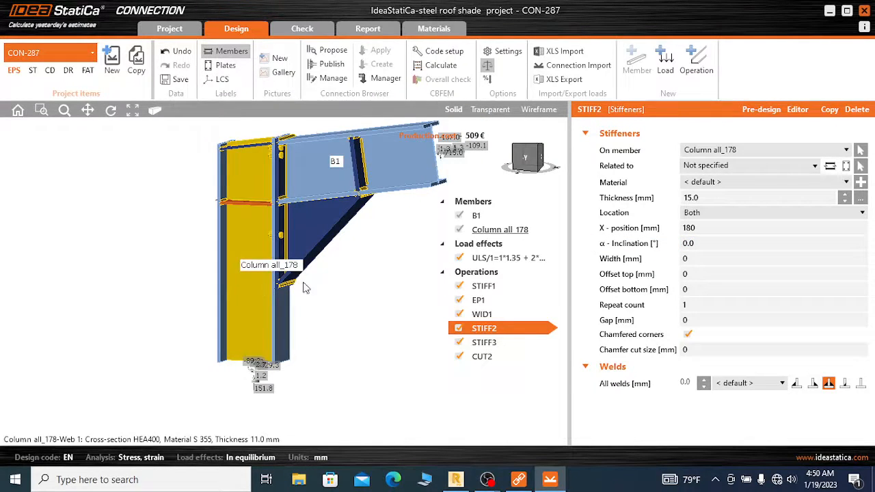
{"action": "left_click", "coordinate": [829, 109]}
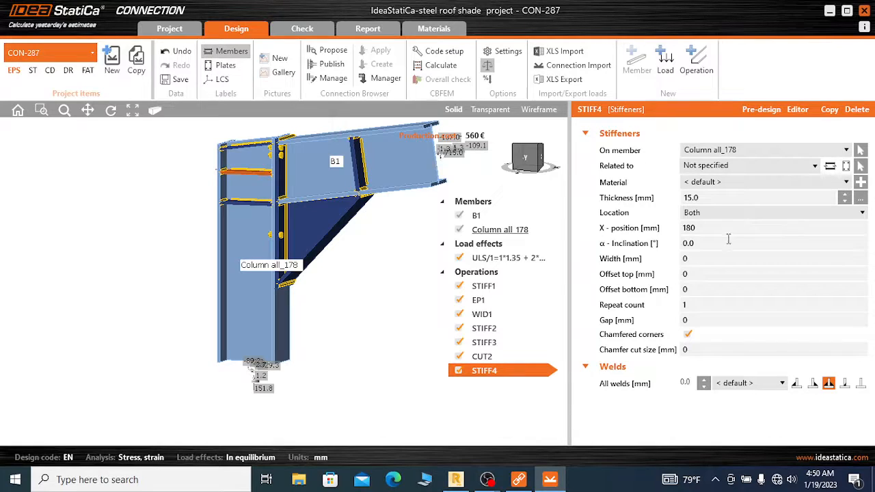
Try X-positions of 550 mm and 1000 mm for the copied column stiffener STIFF4
{"action": "left_click", "coordinate": [698, 228]}
{"action": "double_click", "coordinate": [698, 228]}
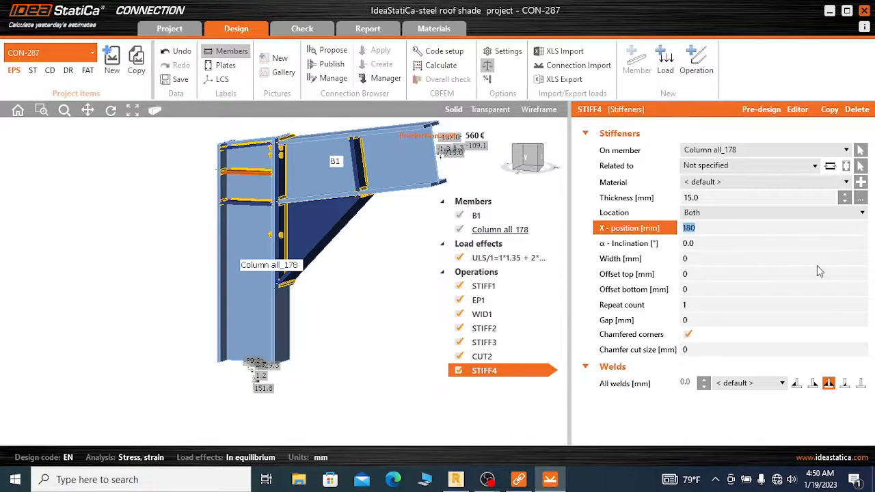
{"action": "type", "text": "550"}
{"action": "key", "text": "Tab"}
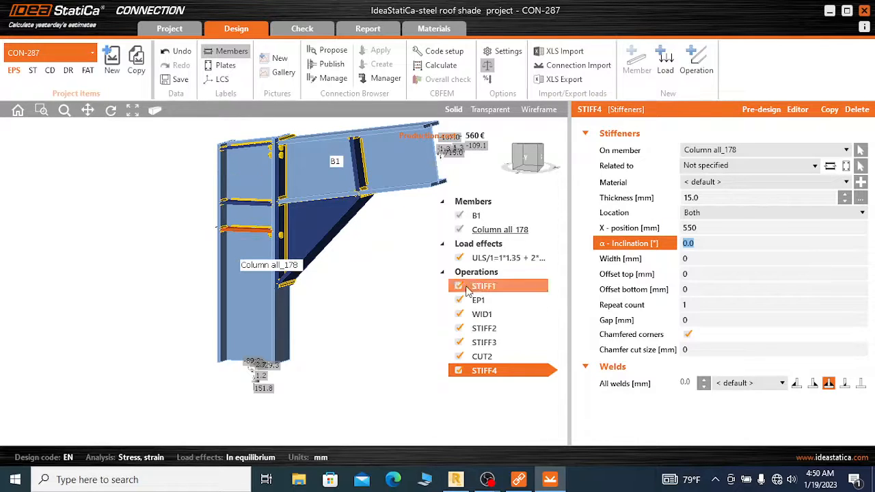
{"action": "double_click", "coordinate": [702, 227]}
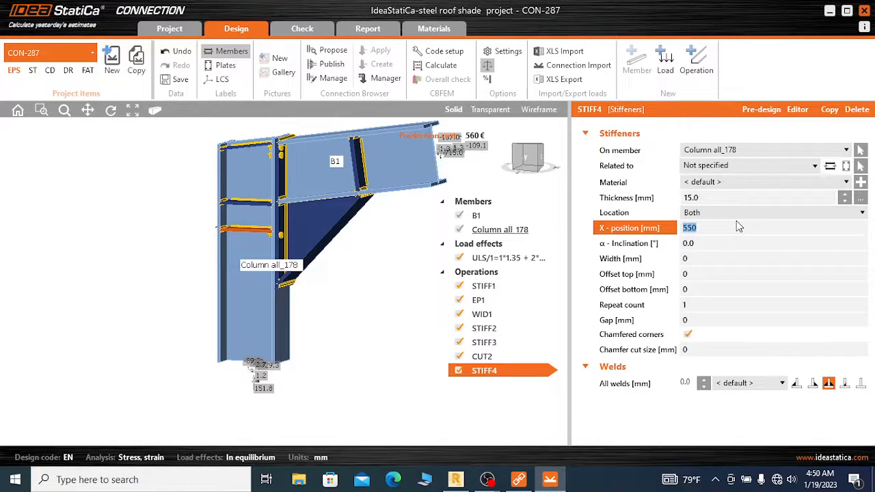
{"action": "type", "text": "1000"}
{"action": "key", "text": "Tab"}
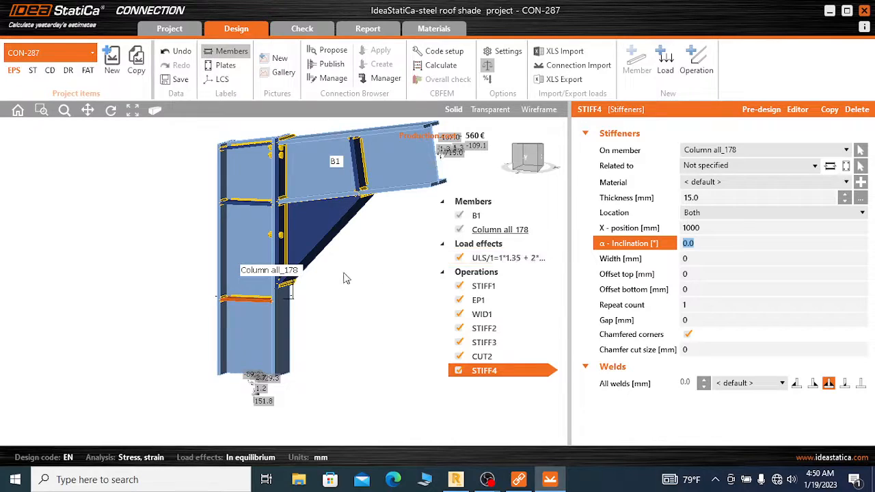
Place the copied stiffener STIFF4 at the widener's lower end by setting its X-position to 900 mm
{"action": "scroll", "coordinate": [345, 277], "scroll_direction": "up", "scroll_amount": 1}
{"action": "left_click", "coordinate": [692, 227]}
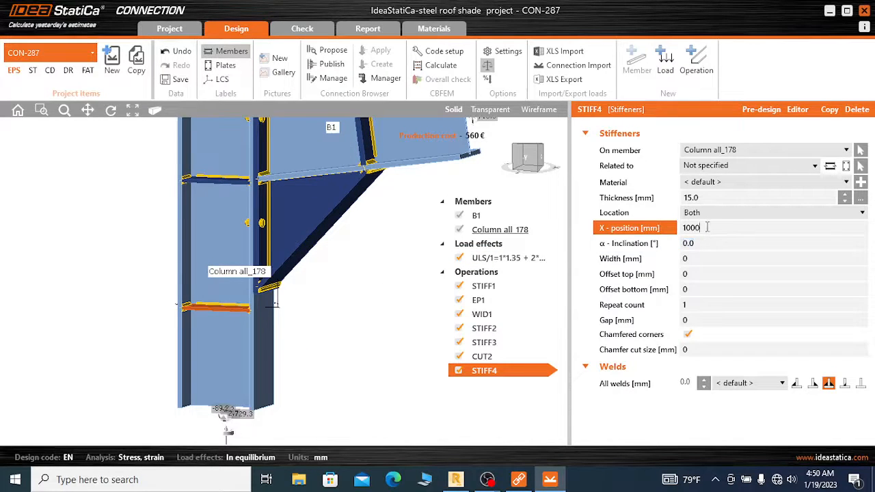
{"action": "type", "text": "9"}
{"action": "key", "text": "Tab"}
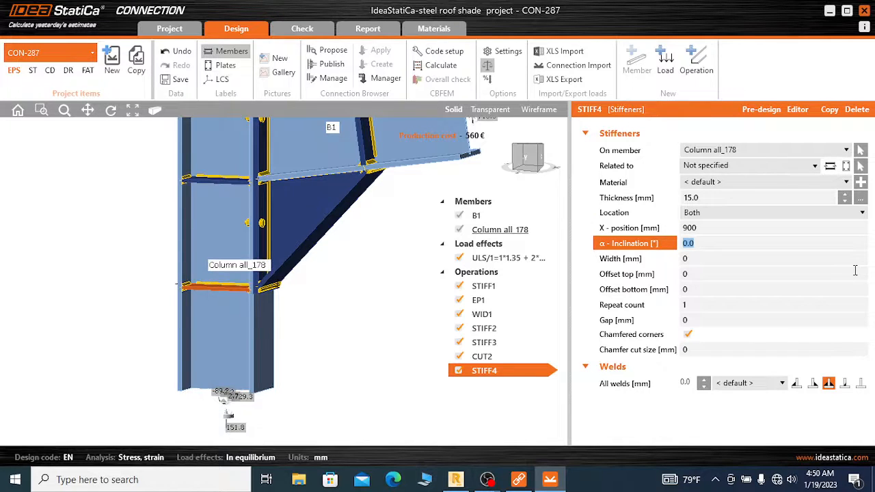
{"action": "scroll", "coordinate": [284, 311], "scroll_direction": "up", "scroll_amount": 5}
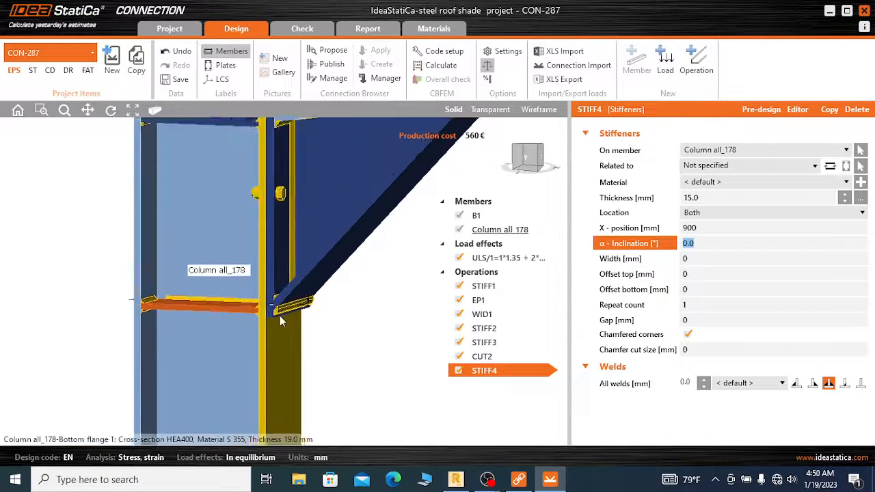
{"action": "scroll", "coordinate": [243, 290], "scroll_direction": "down", "scroll_amount": 5}
{"action": "scroll", "coordinate": [242, 236], "scroll_direction": "up", "scroll_amount": 2}
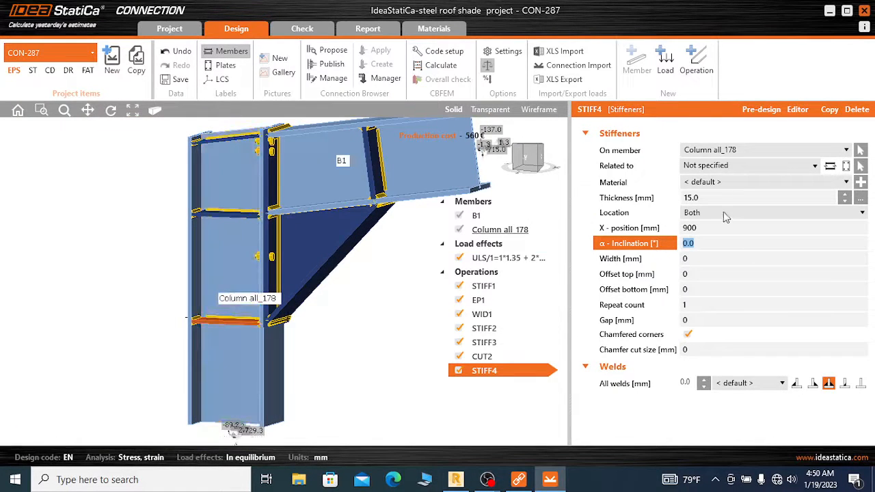
Set the thickness of the uppermost column stiffener STIFF1 to 15 mm
{"action": "left_click", "coordinate": [233, 150]}
{"action": "scroll", "coordinate": [236, 162], "scroll_direction": "up", "scroll_amount": 5}
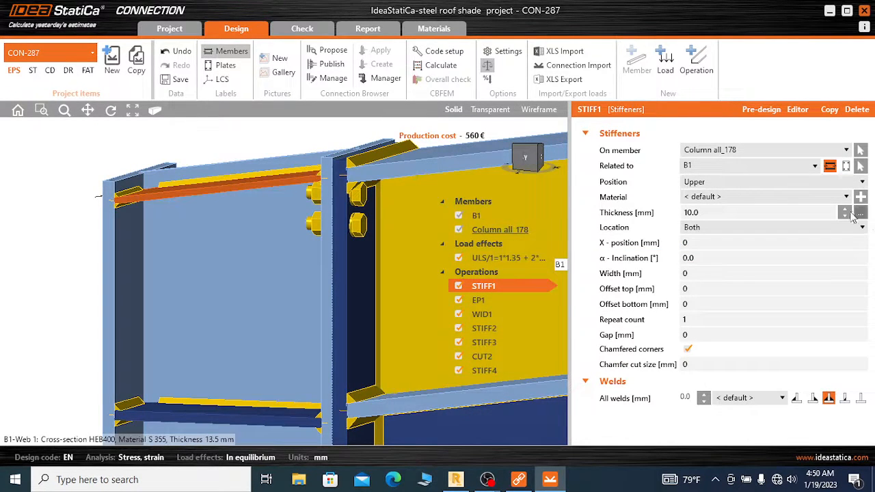
{"action": "left_click", "coordinate": [694, 212]}
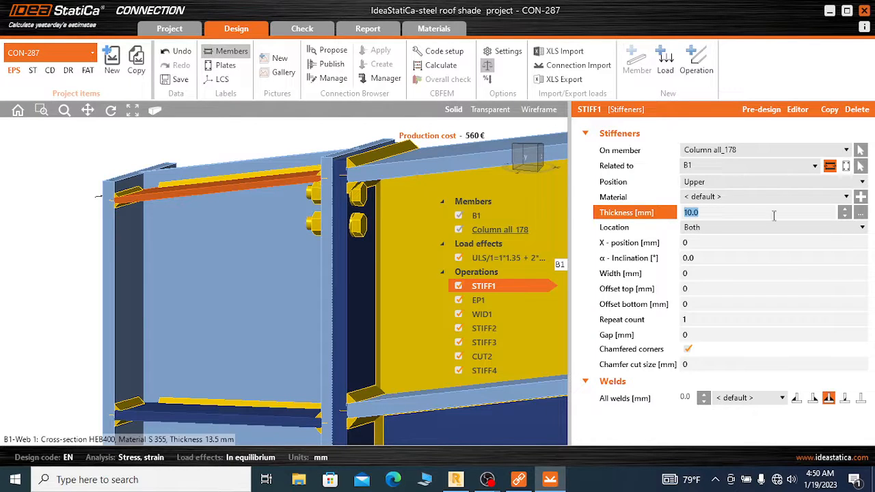
{"action": "type", "text": "15"}
{"action": "left_click", "coordinate": [696, 244]}
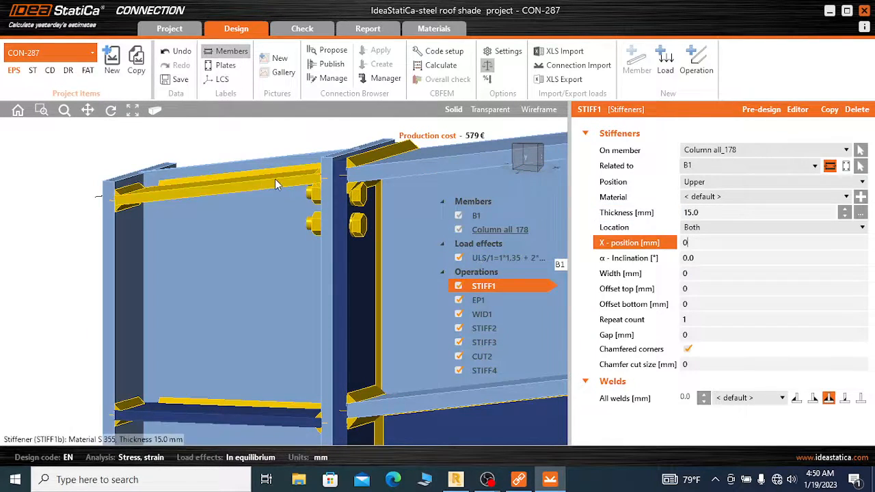
{"action": "scroll", "coordinate": [233, 165], "scroll_direction": "down", "scroll_amount": 5}
{"action": "scroll", "coordinate": [233, 170], "scroll_direction": "down", "scroll_amount": 1}
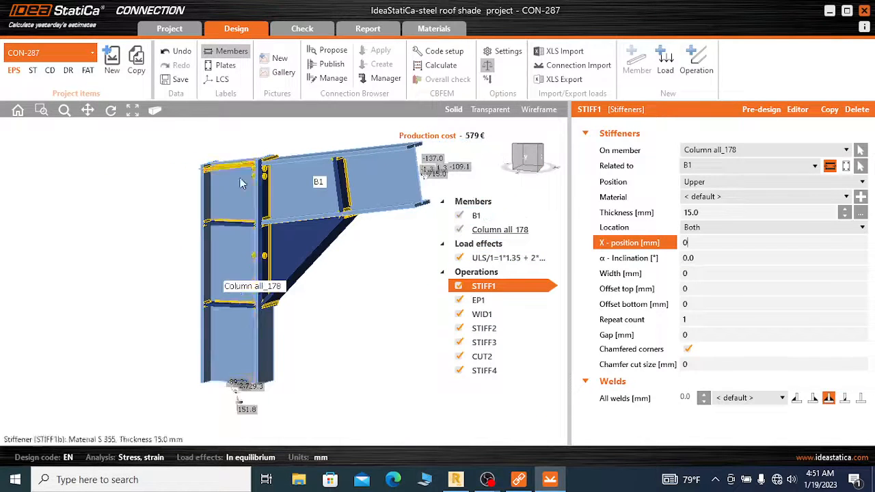
{"action": "scroll", "coordinate": [235, 324], "scroll_direction": "up", "scroll_amount": 2}
{"action": "scroll", "coordinate": [329, 265], "scroll_direction": "down", "scroll_amount": 1}
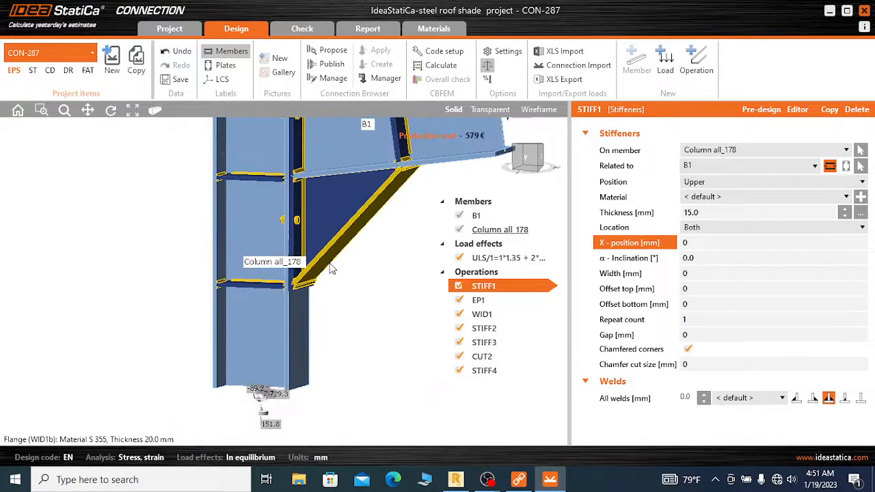
{"action": "scroll", "coordinate": [284, 253], "scroll_direction": "down", "scroll_amount": 2}
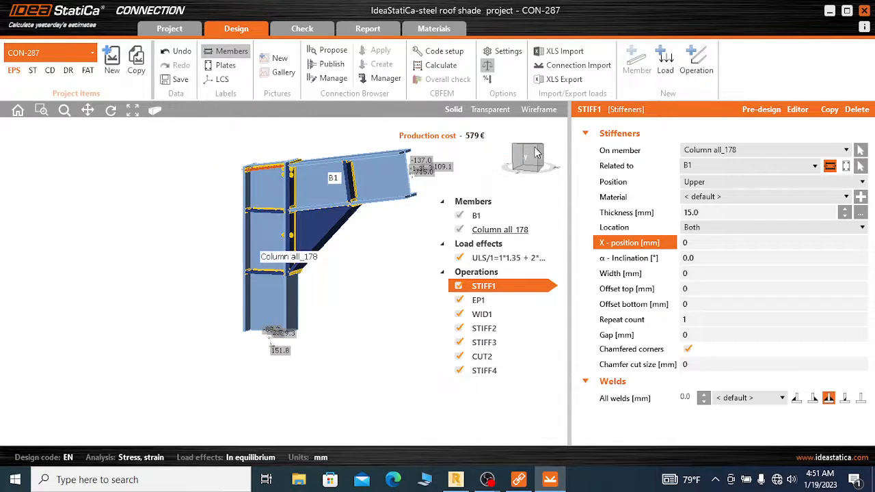
Select the end plate EP1 and set the first top bolt layer to -65 mm, keeping -50 mm for the second
{"action": "left_click_drag", "start_coordinate": [537, 153], "coordinate": [527, 158]}
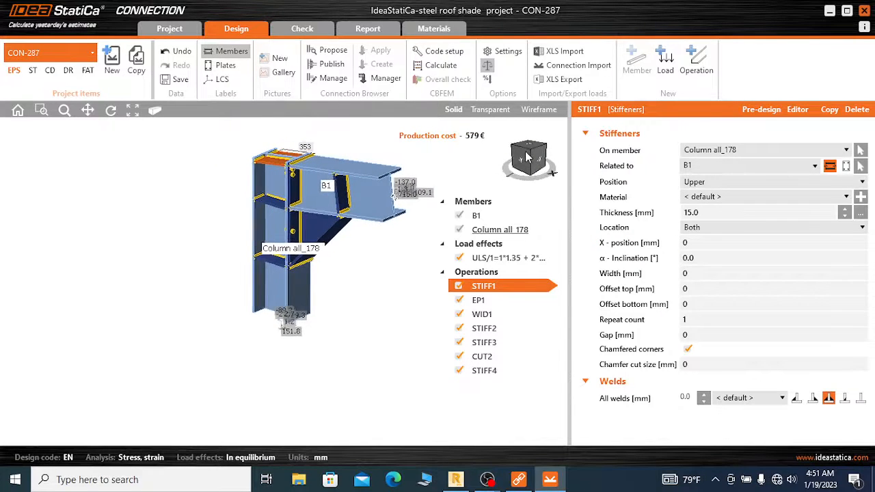
{"action": "scroll", "coordinate": [290, 171], "scroll_direction": "up", "scroll_amount": 3}
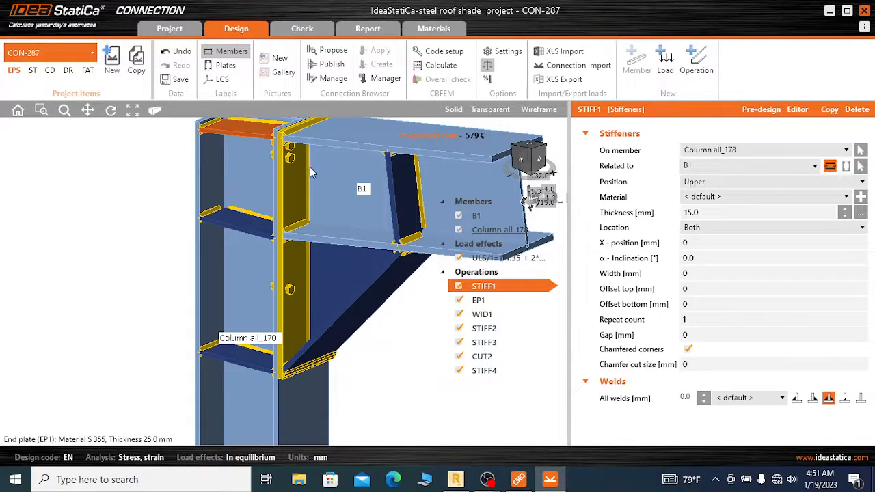
{"action": "left_click", "coordinate": [321, 204]}
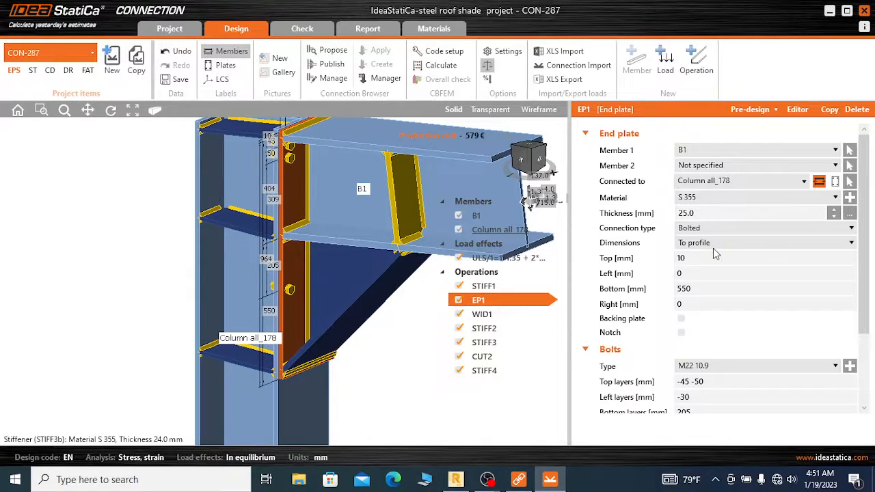
{"action": "double_click", "coordinate": [701, 289]}
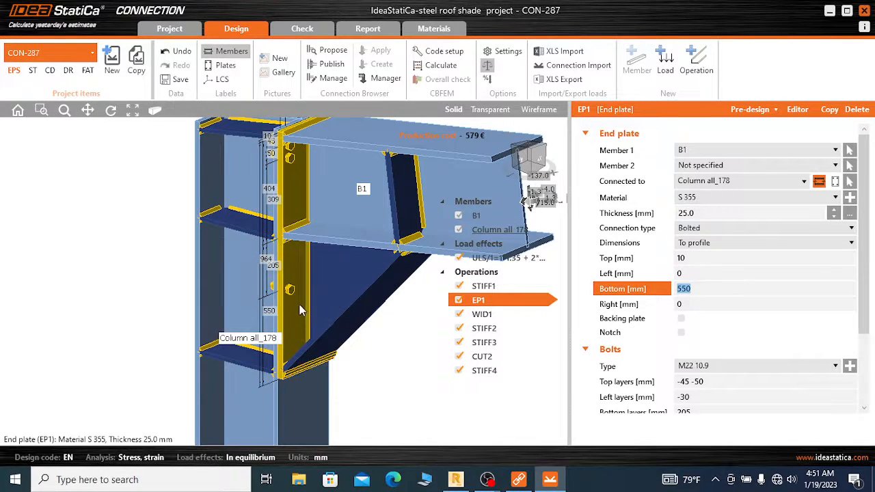
{"action": "scroll", "coordinate": [683, 336], "scroll_direction": "down", "scroll_amount": 2}
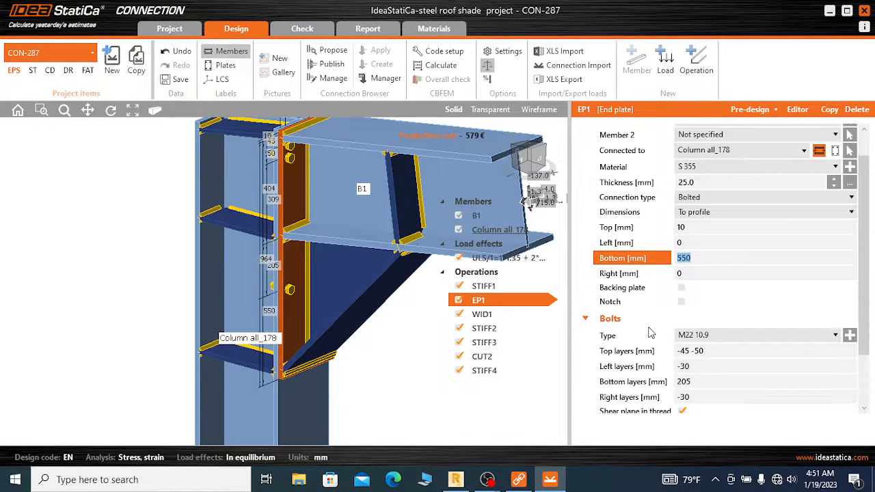
{"action": "scroll", "coordinate": [696, 325], "scroll_direction": "down", "scroll_amount": 1}
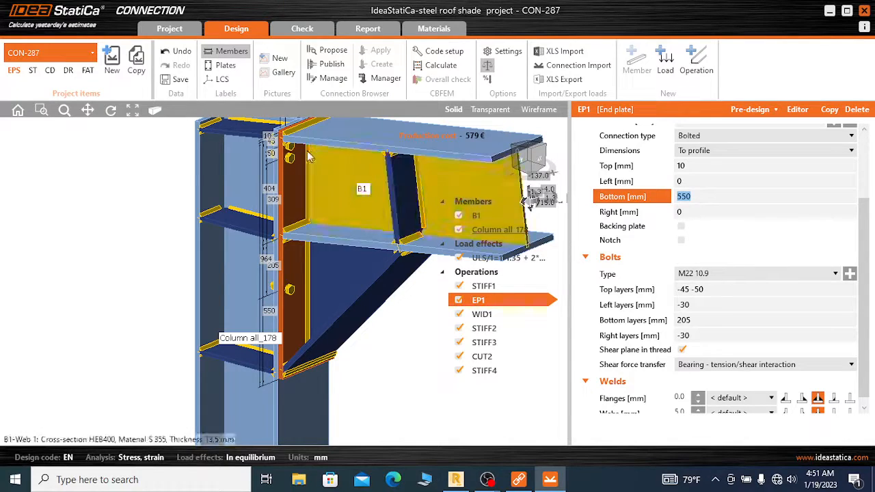
{"action": "scroll", "coordinate": [286, 134], "scroll_direction": "up", "scroll_amount": 3}
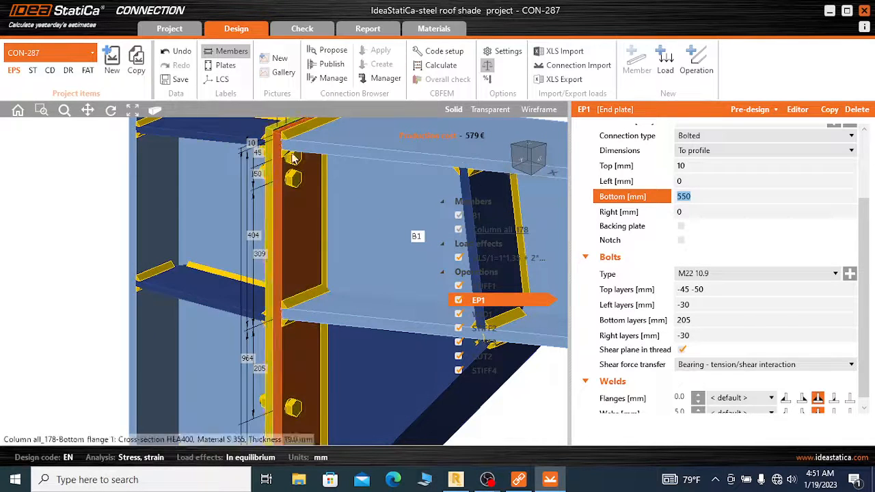
{"action": "left_click", "coordinate": [690, 289]}
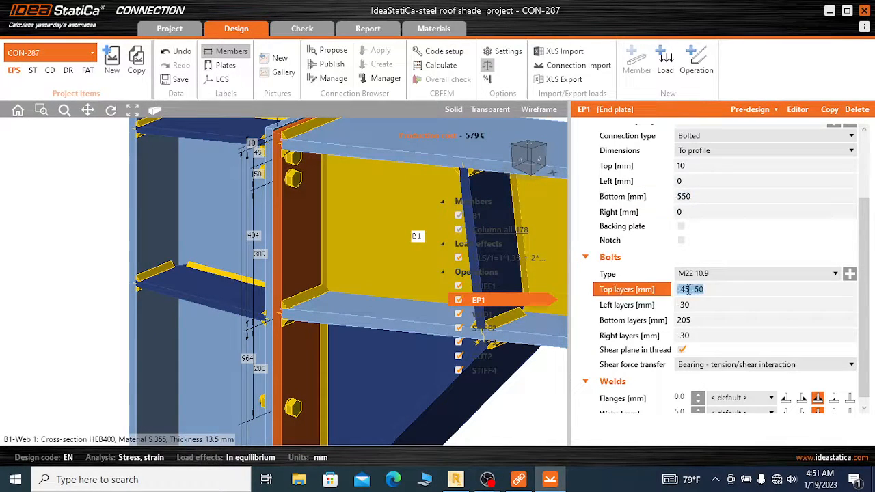
{"action": "left_click", "coordinate": [690, 289]}
{"action": "key", "text": "BackSpace"}
{"action": "key", "text": "BackSpace"}
{"action": "type", "text": "65"}
{"action": "key", "text": "Tab"}
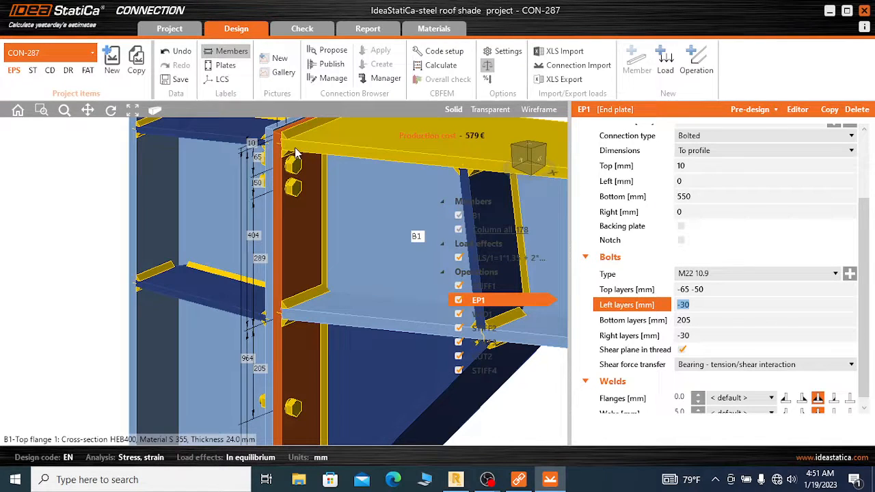
Set the spacing of the end plate's second top bolt layer to -70 mm
{"action": "scroll", "coordinate": [286, 191], "scroll_direction": "down", "scroll_amount": 2}
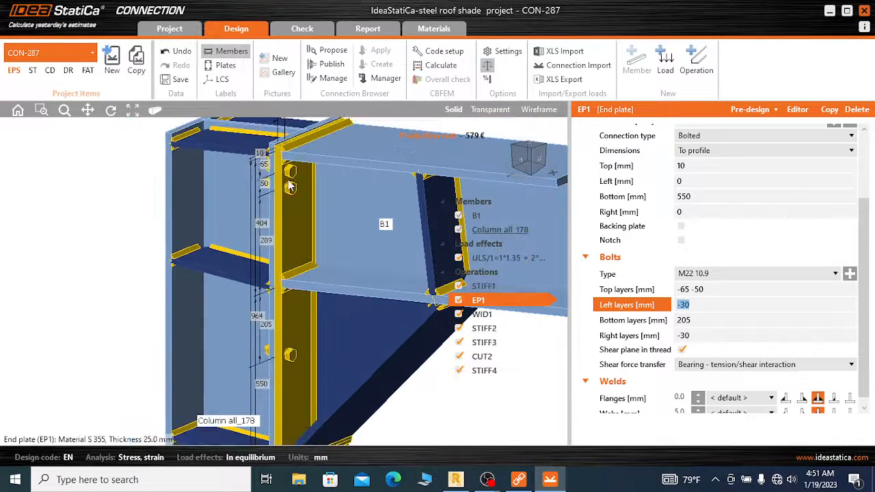
{"action": "scroll", "coordinate": [291, 187], "scroll_direction": "up", "scroll_amount": 2}
{"action": "scroll", "coordinate": [303, 176], "scroll_direction": "up", "scroll_amount": 1}
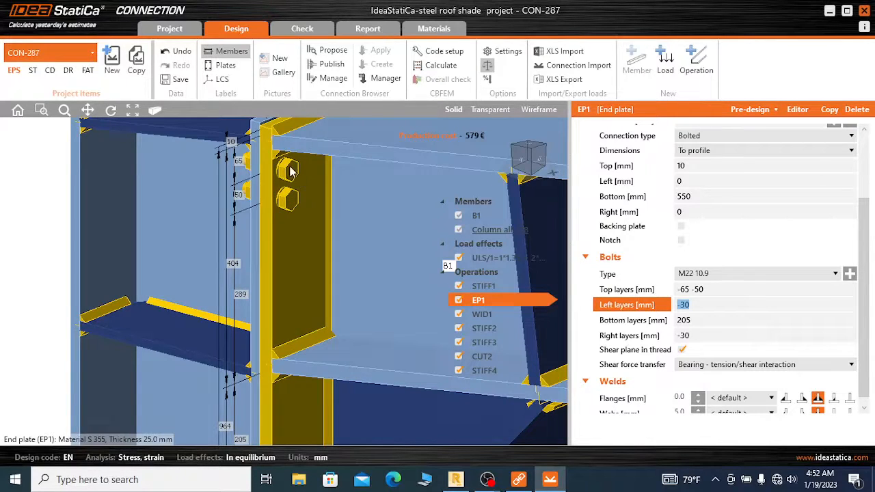
{"action": "left_click", "coordinate": [709, 289]}
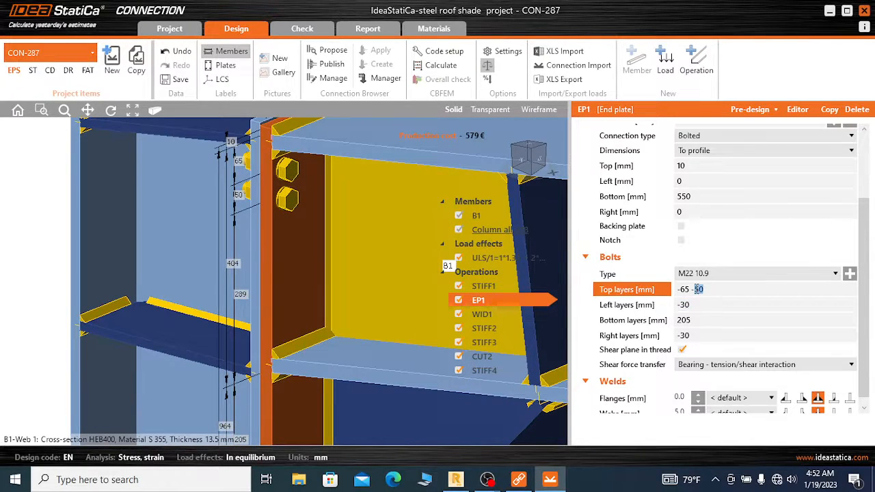
{"action": "left_click", "coordinate": [776, 305]}
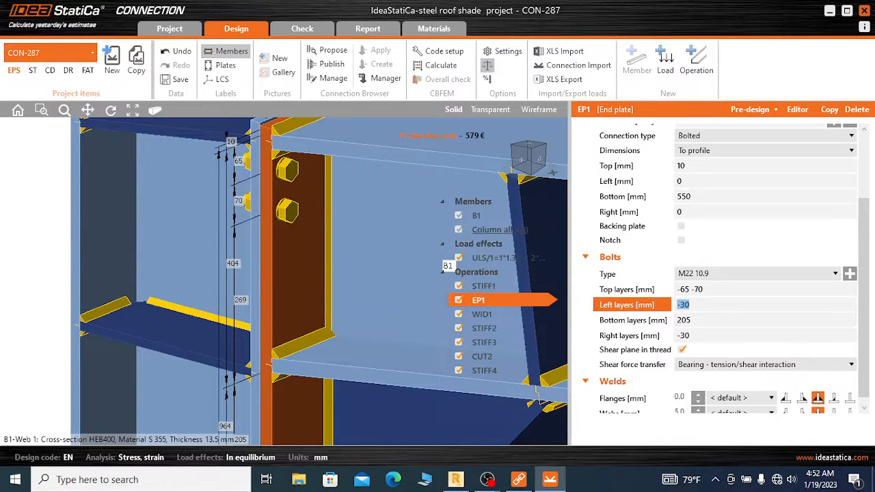
{"action": "left_click", "coordinate": [716, 290]}
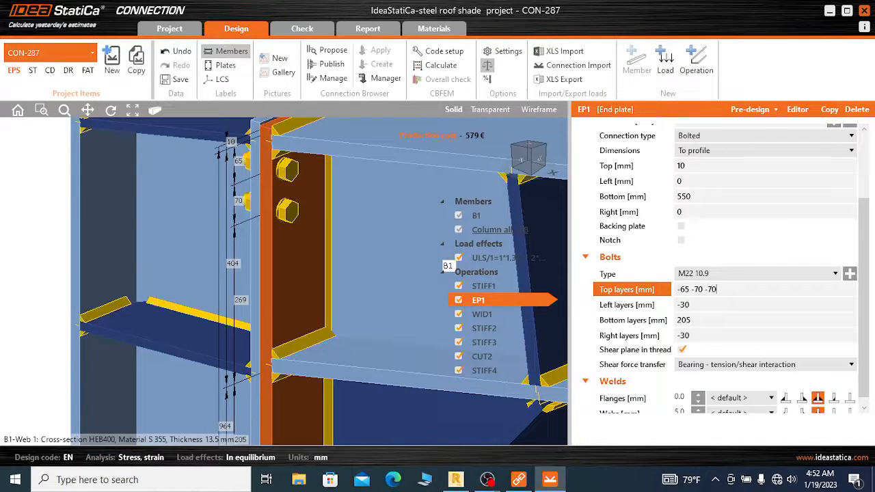
{"action": "type", "text": "-70"}
{"action": "key", "text": "Tab"}
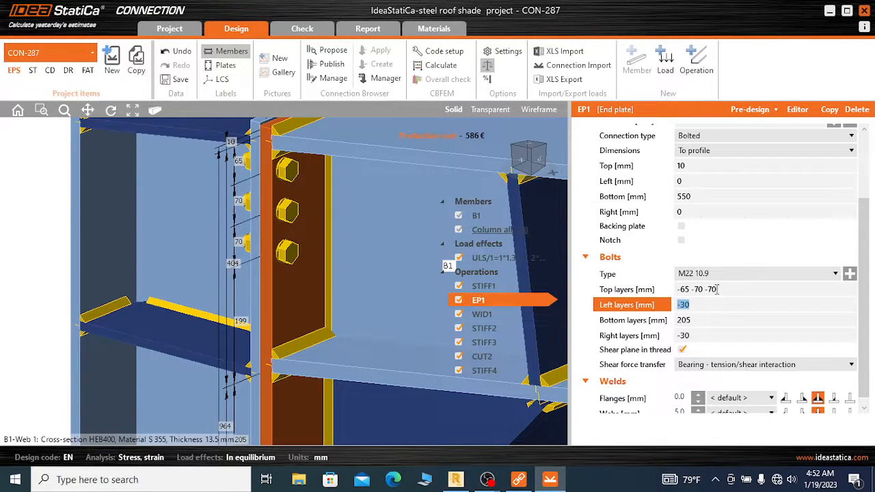
{"action": "left_click", "coordinate": [724, 289]}
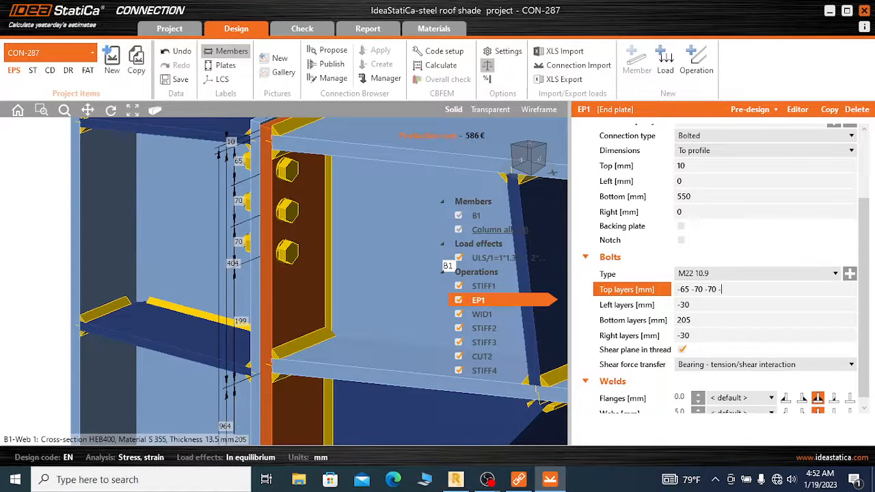
{"action": "key", "text": "Tab"}
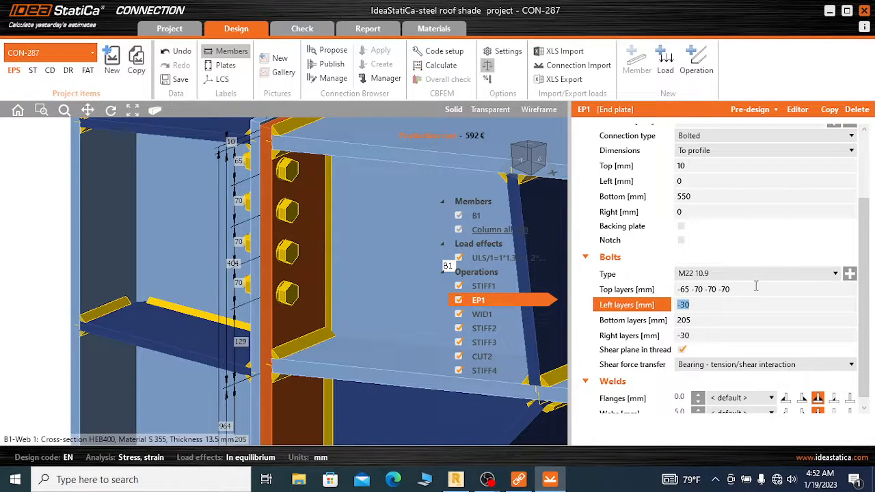
{"action": "left_click", "coordinate": [744, 291]}
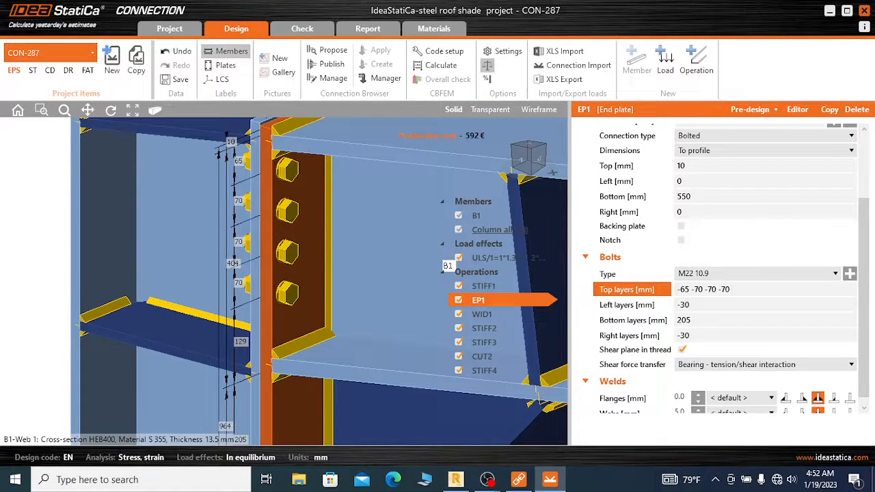
{"action": "key", "text": "Tab"}
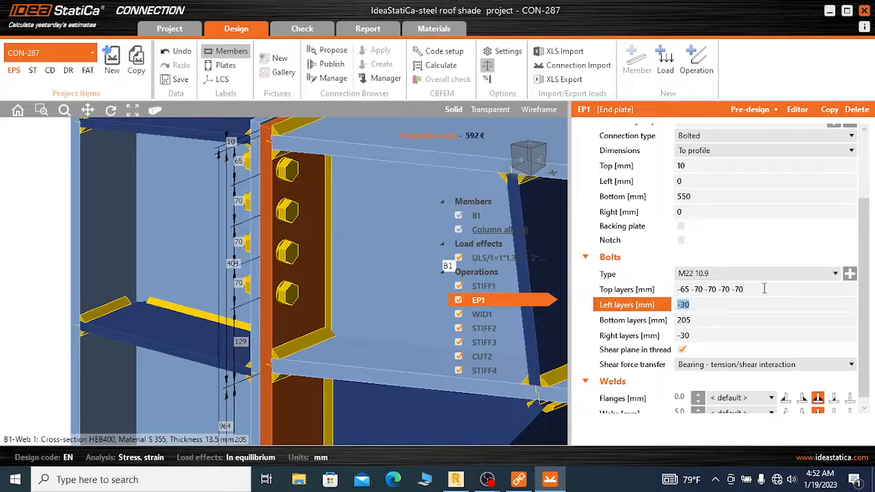
{"action": "scroll", "coordinate": [355, 250], "scroll_direction": "down", "scroll_amount": 3}
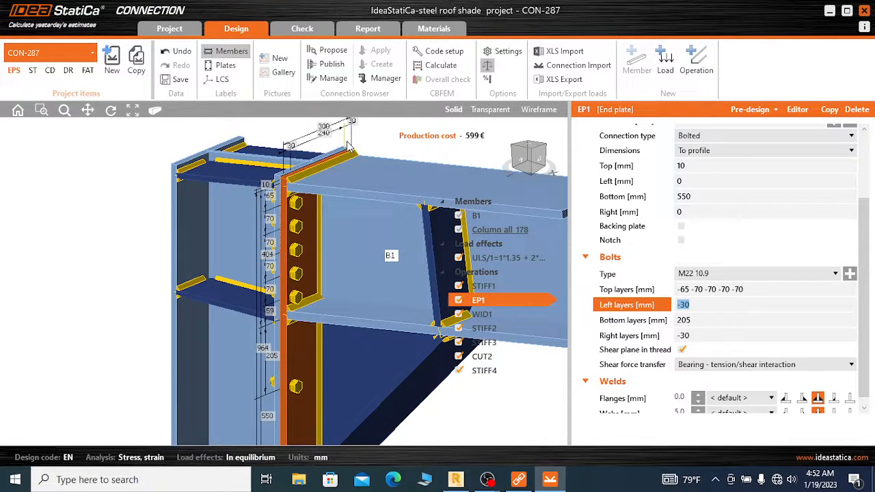
{"action": "scroll", "coordinate": [346, 204], "scroll_direction": "down", "scroll_amount": 3}
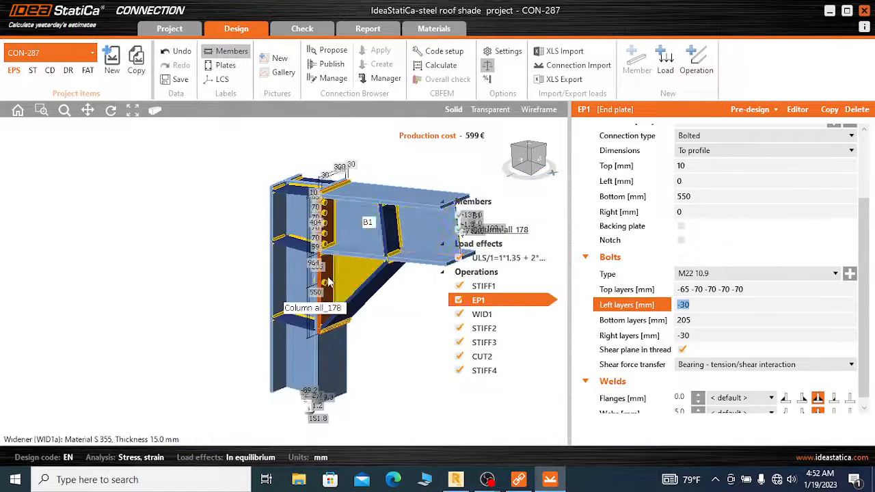
{"action": "scroll", "coordinate": [326, 279], "scroll_direction": "up", "scroll_amount": 3}
{"action": "scroll", "coordinate": [325, 278], "scroll_direction": "up", "scroll_amount": 2}
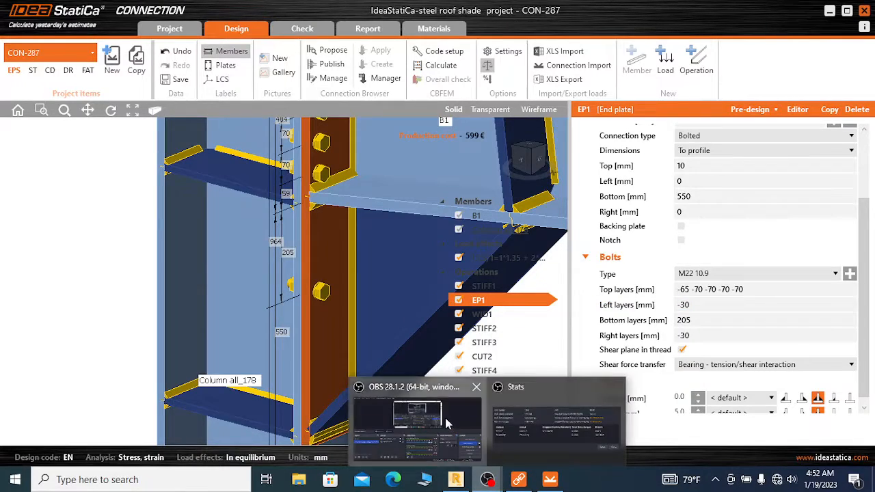
{"action": "left_click", "coordinate": [445, 417]}
{"action": "left_click", "coordinate": [837, 331]}
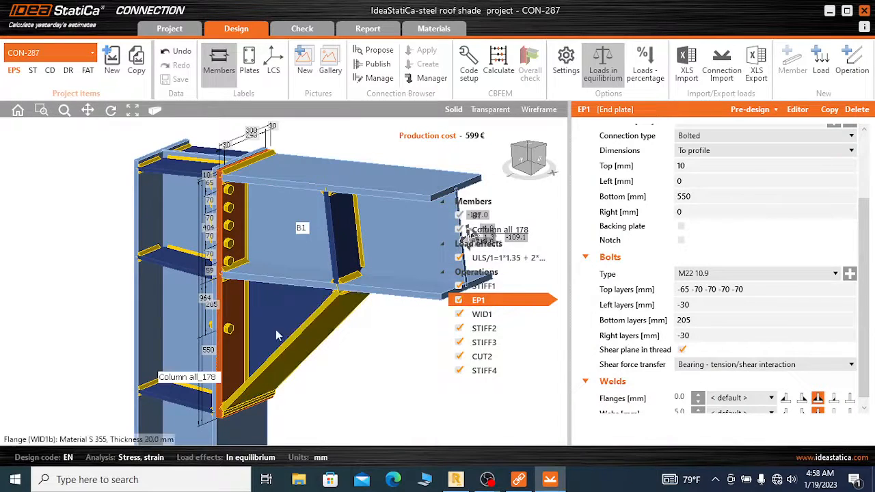
Try a bottom bolt layer position of 65 mm on the end plate EP1
{"action": "scroll", "coordinate": [249, 318], "scroll_direction": "up", "scroll_amount": 2}
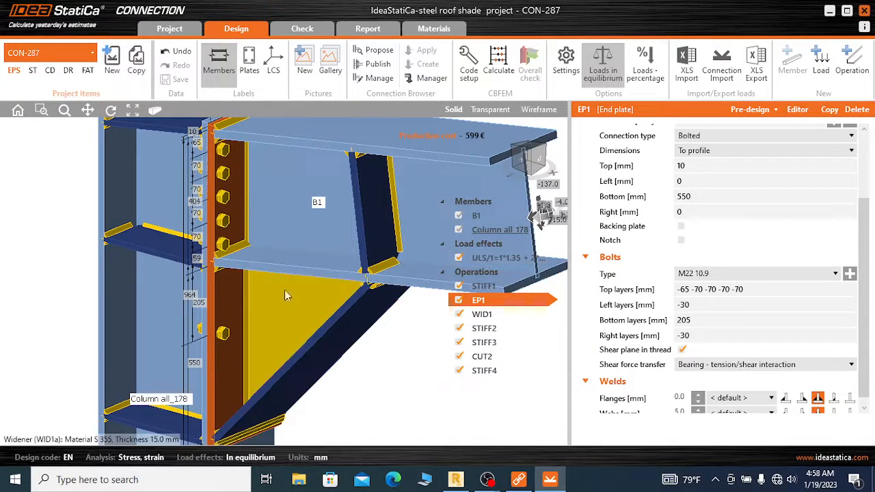
{"action": "scroll", "coordinate": [222, 280], "scroll_direction": "up", "scroll_amount": 2}
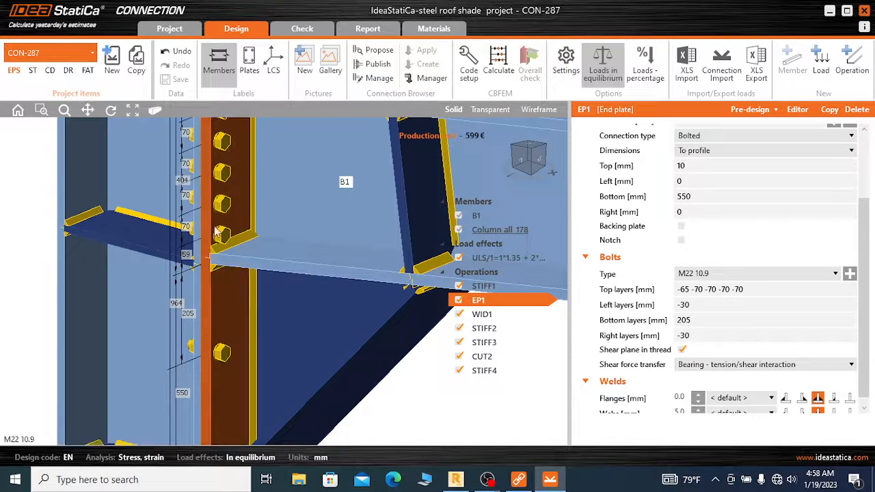
{"action": "scroll", "coordinate": [233, 272], "scroll_direction": "down", "scroll_amount": 2}
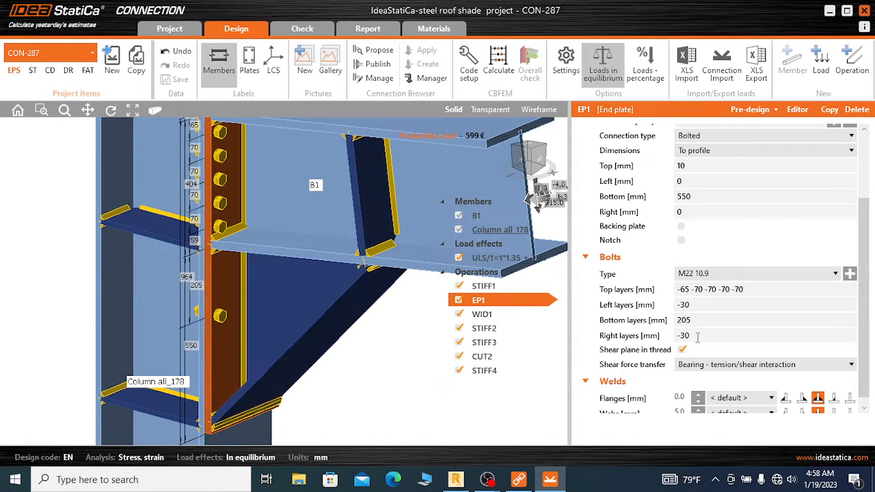
{"action": "left_click", "coordinate": [699, 320]}
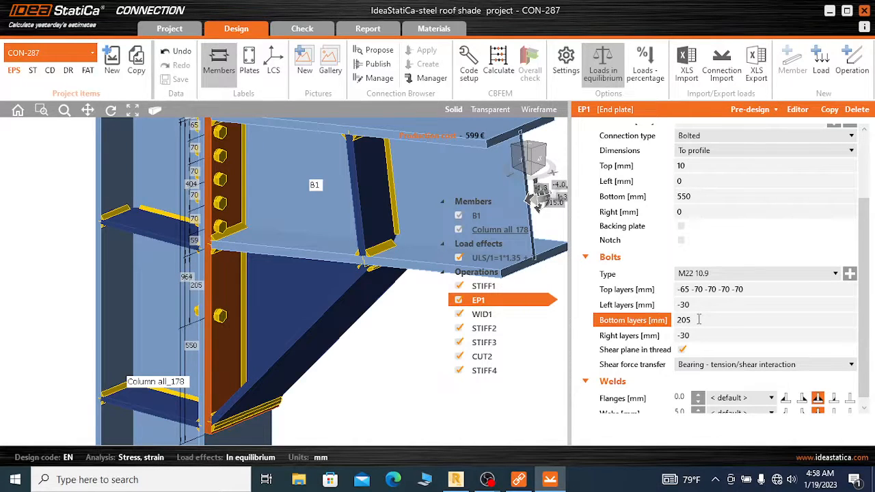
{"action": "left_click_drag", "start_coordinate": [698, 320], "coordinate": [679, 324]}
{"action": "type", "text": "65"}
{"action": "key", "text": "Tab"}
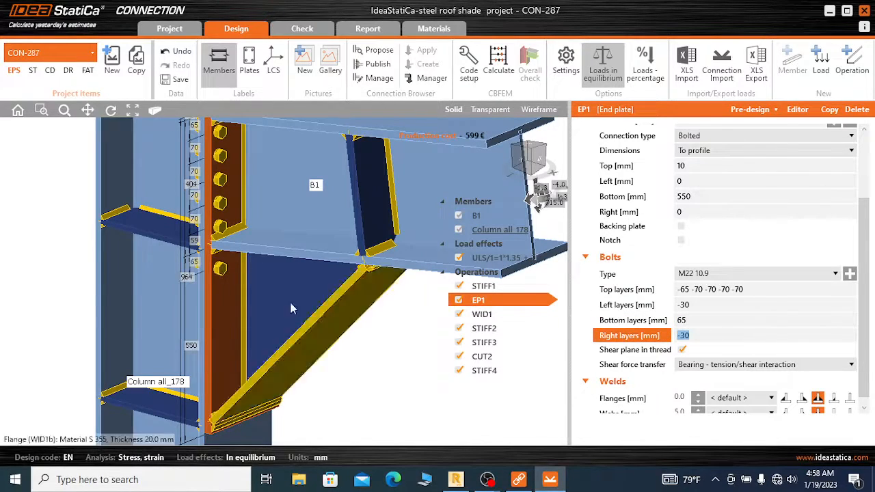
Set the end plate's first bottom bolt layer, below the beam's bottom flange, to 50 mm
{"action": "scroll", "coordinate": [225, 261], "scroll_direction": "up", "scroll_amount": 2}
{"action": "scroll", "coordinate": [226, 261], "scroll_direction": "up", "scroll_amount": 2}
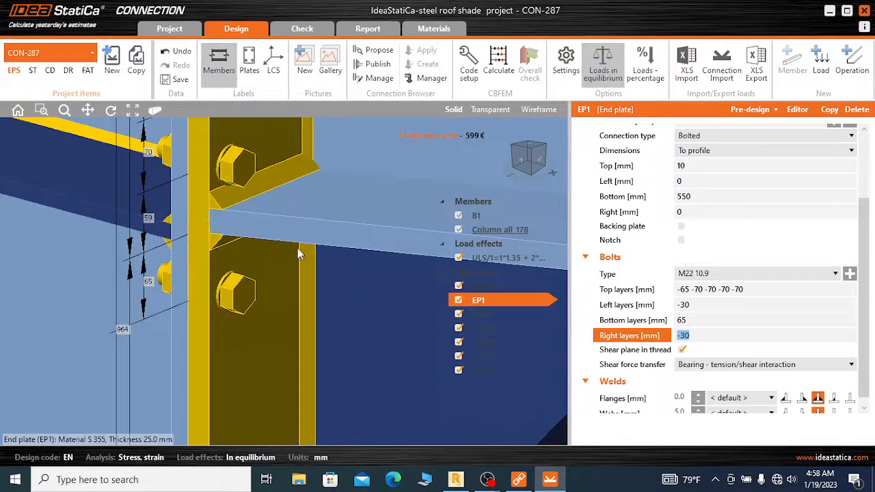
{"action": "left_click", "coordinate": [694, 321]}
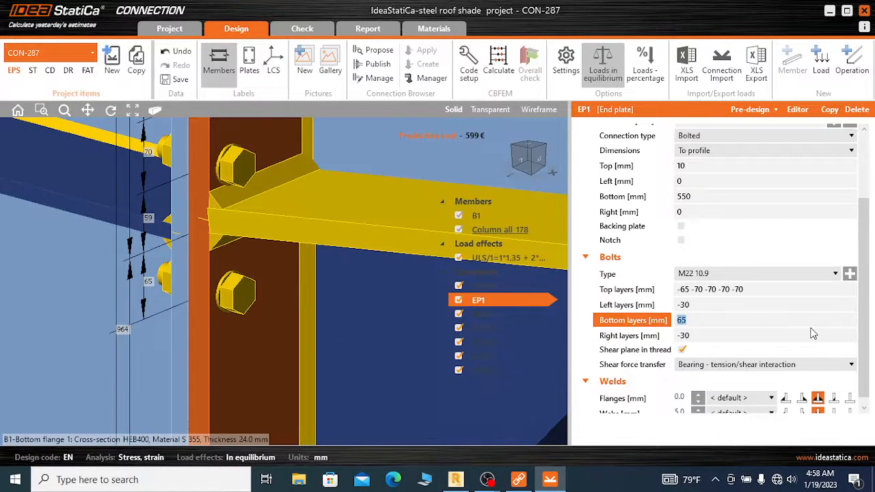
{"action": "left_click", "coordinate": [813, 334]}
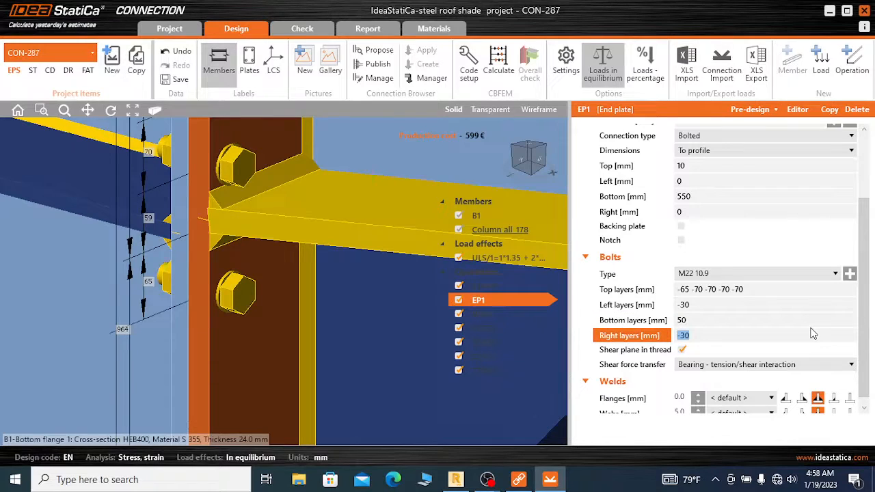
Add a second bottom bolt layer at 70 mm spacing to the end plate, making the bottom layers 50 70
{"action": "scroll", "coordinate": [304, 200], "scroll_direction": "down", "scroll_amount": 3}
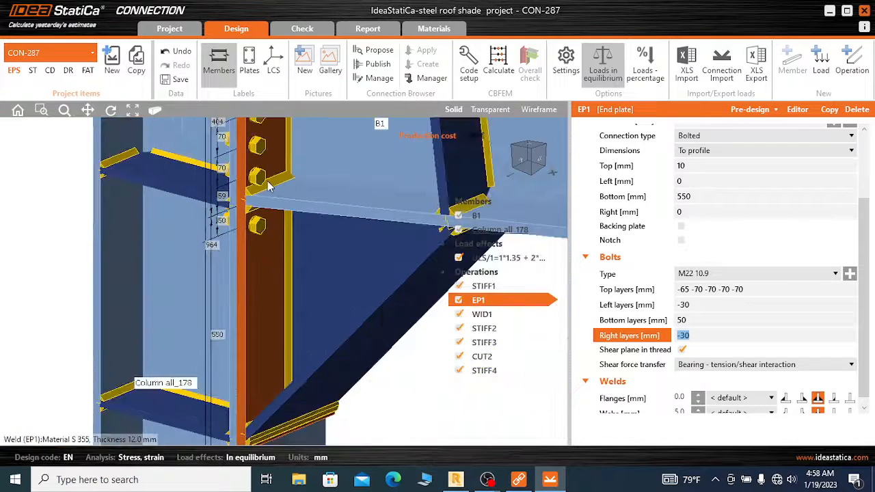
{"action": "scroll", "coordinate": [267, 233], "scroll_direction": "up", "scroll_amount": 1}
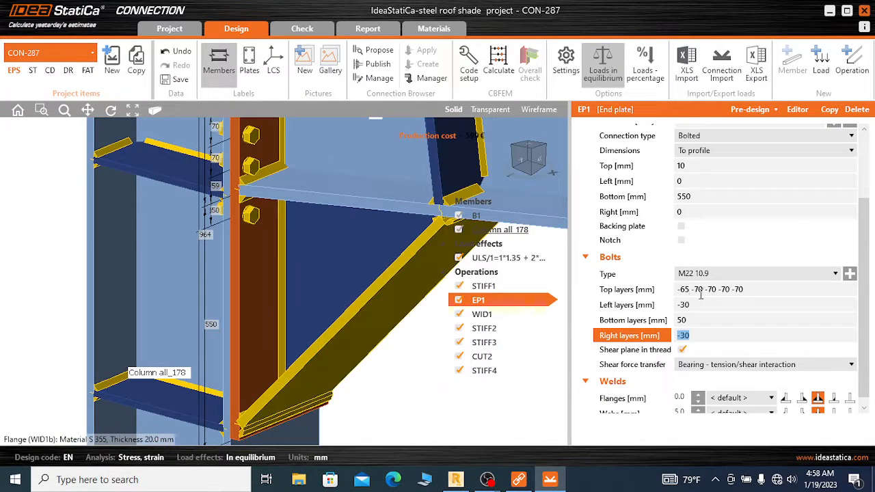
{"action": "left_click", "coordinate": [689, 319]}
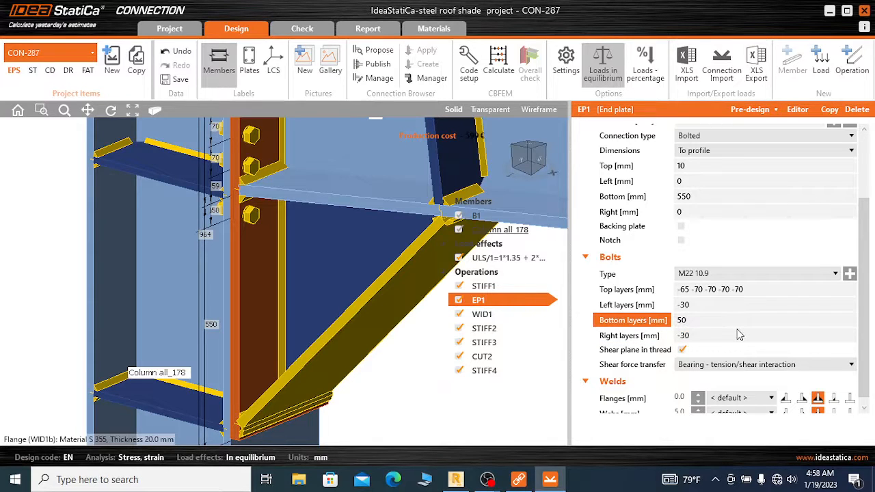
{"action": "key", "text": "Tab"}
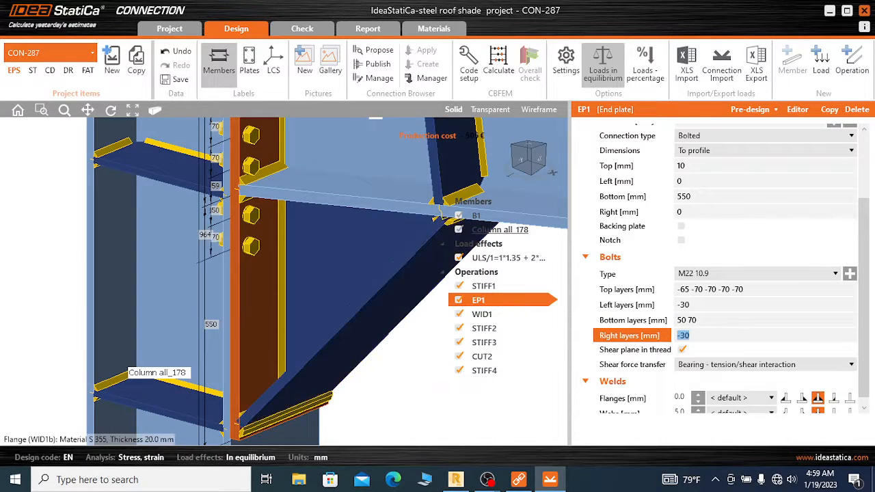
Add two more bottom bolt layers at 70 mm spacing to end plate EP1, giving 50 70 70 70, and clear its right layers value
{"action": "left_click", "coordinate": [710, 318]}
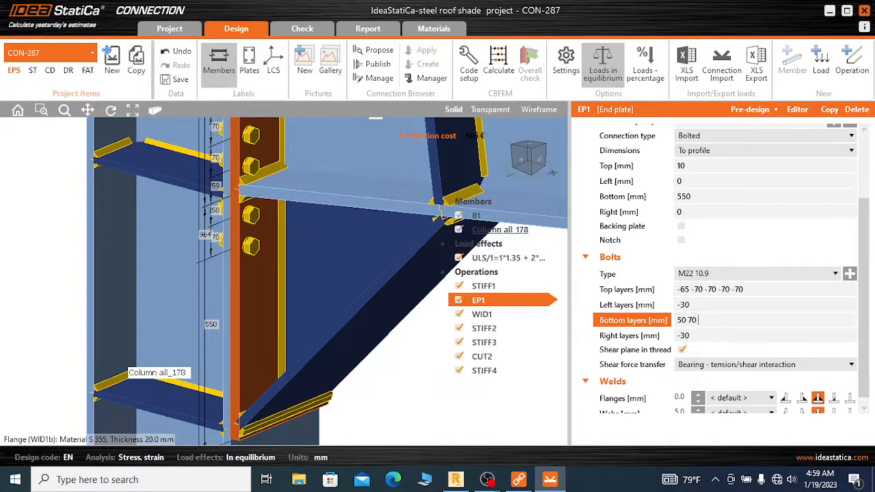
{"action": "key", "text": "Tab"}
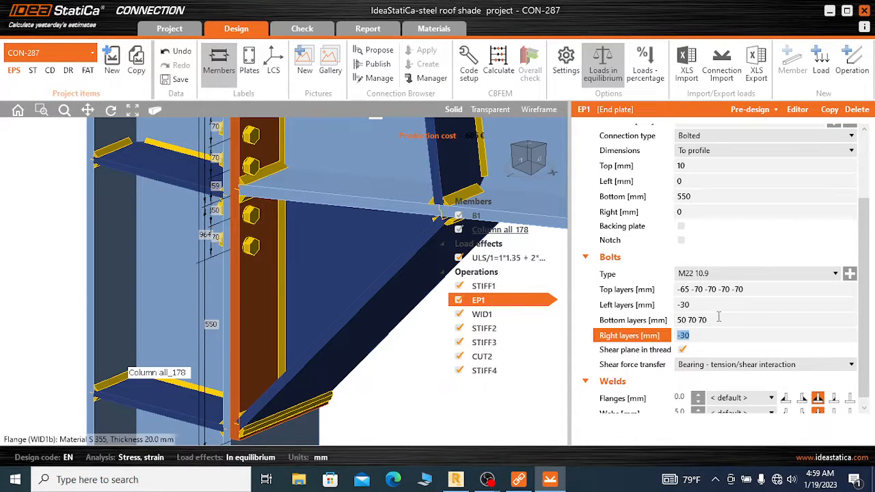
{"action": "left_click", "coordinate": [733, 319]}
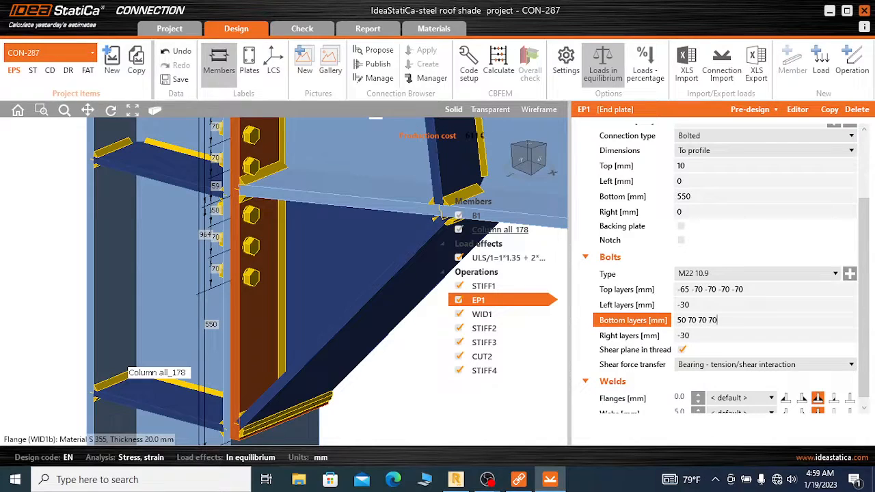
{"action": "type", "text": "70"}
{"action": "key", "text": "Tab"}
{"action": "key", "text": "BackSpace"}
{"action": "left_click", "coordinate": [771, 317]}
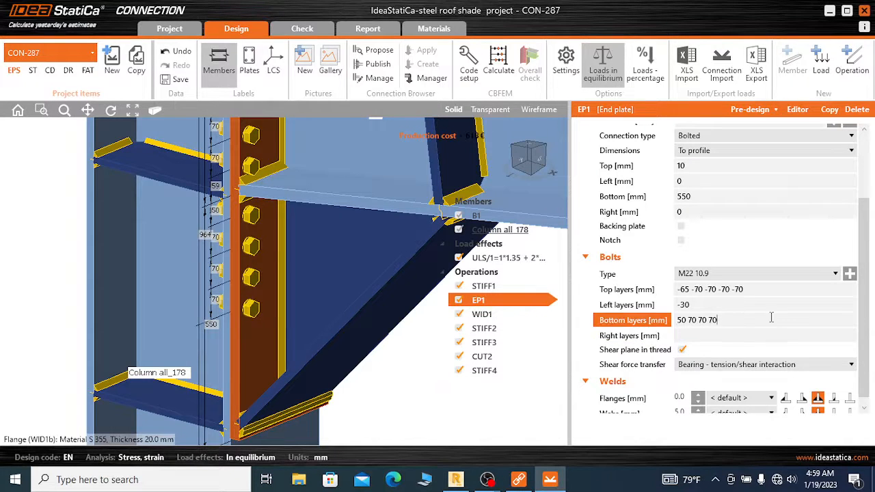
{"action": "type", "text": "70"}
{"action": "key", "text": "Tab"}
{"action": "left_click", "coordinate": [734, 317]}
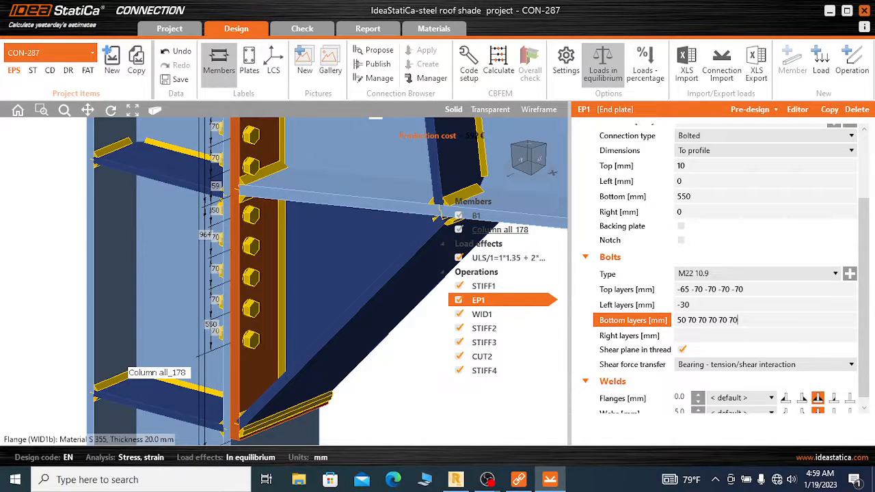
{"action": "key", "text": "Tab"}
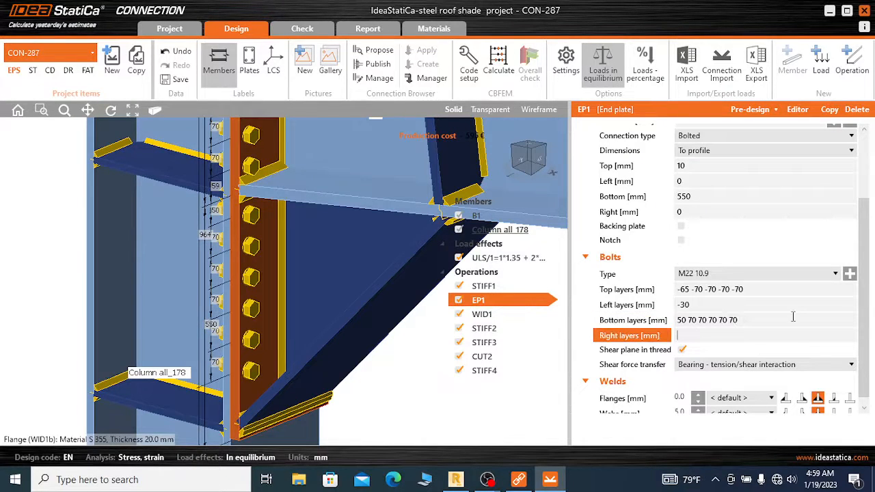
{"action": "left_click", "coordinate": [748, 320]}
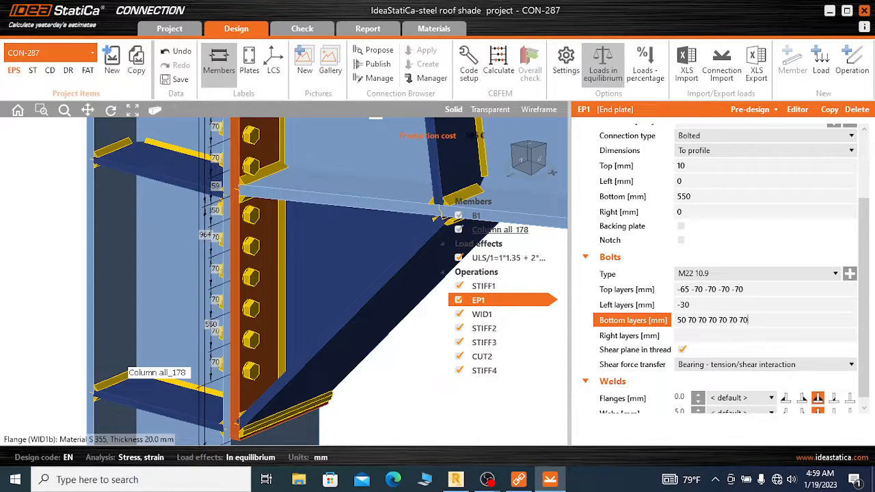
{"action": "type", "text": "70"}
{"action": "key", "text": "Tab"}
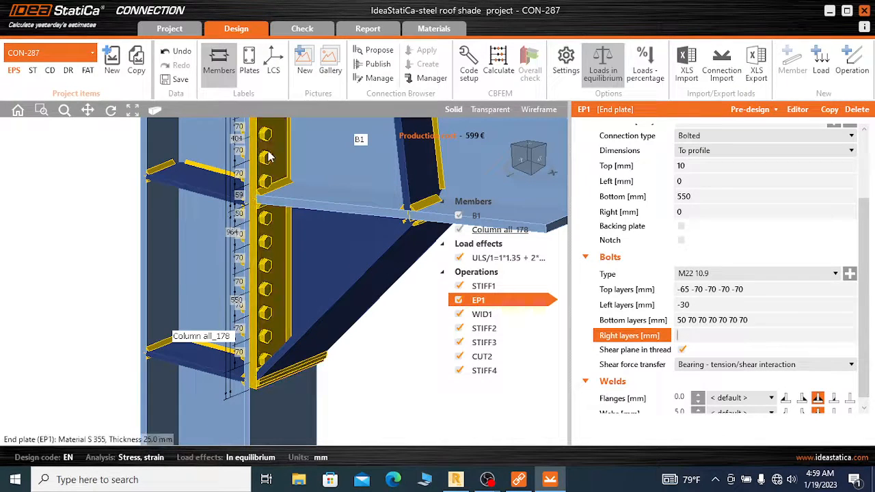
{"action": "scroll", "coordinate": [271, 168], "scroll_direction": "down", "scroll_amount": 3}
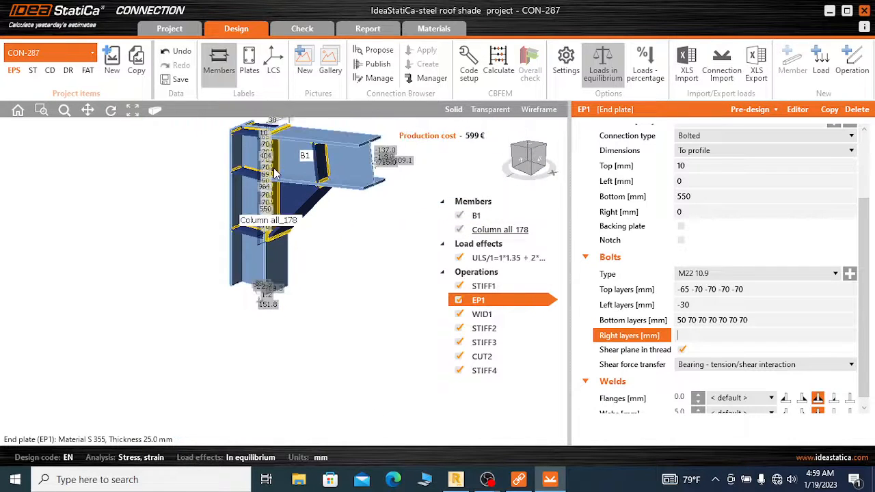
{"action": "scroll", "coordinate": [274, 172], "scroll_direction": "up", "scroll_amount": 3}
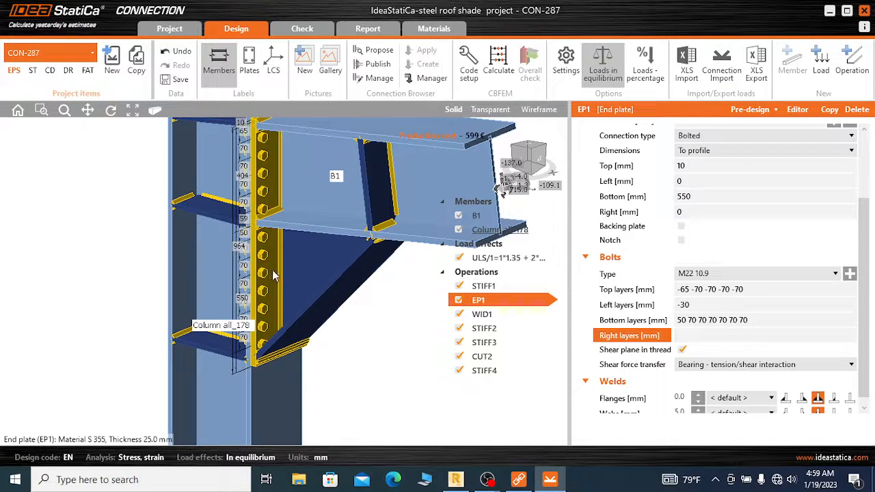
Set the end plate's right bolt layer to 70 mm and its left bolt layer to -70 mm
{"action": "left_click", "coordinate": [696, 334]}
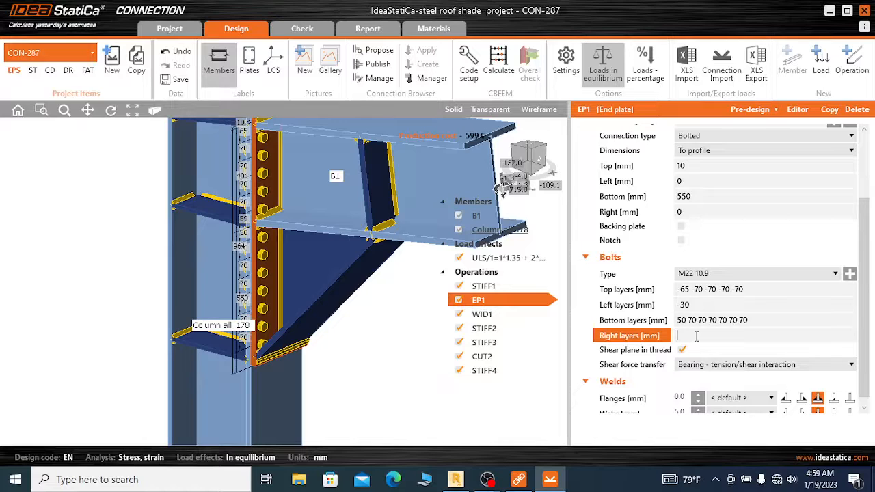
{"action": "key", "text": "Tab"}
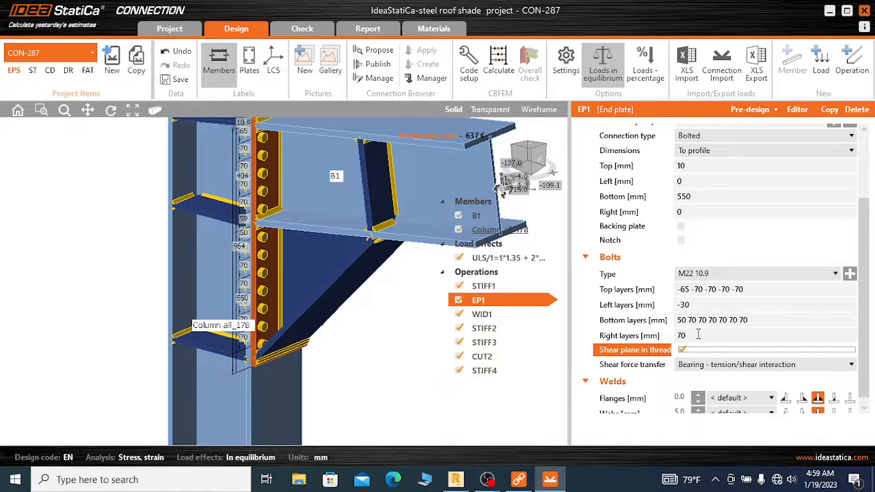
{"action": "left_click", "coordinate": [703, 305]}
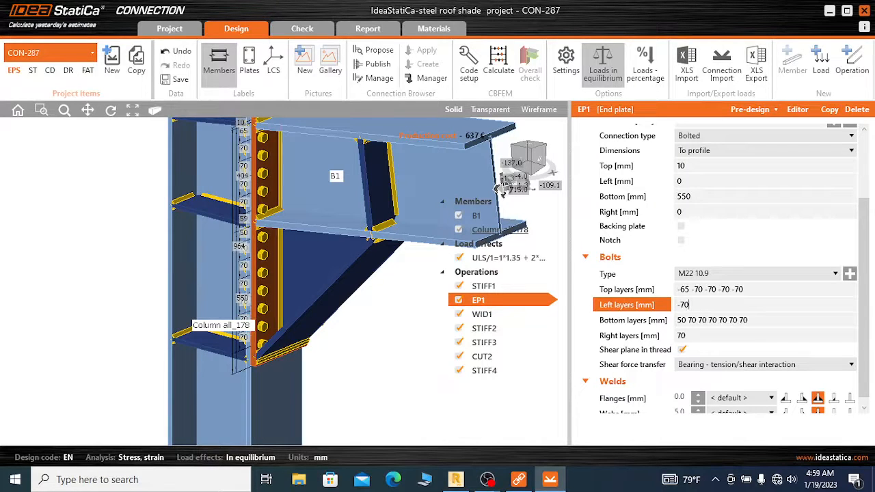
{"action": "key", "text": "Tab"}
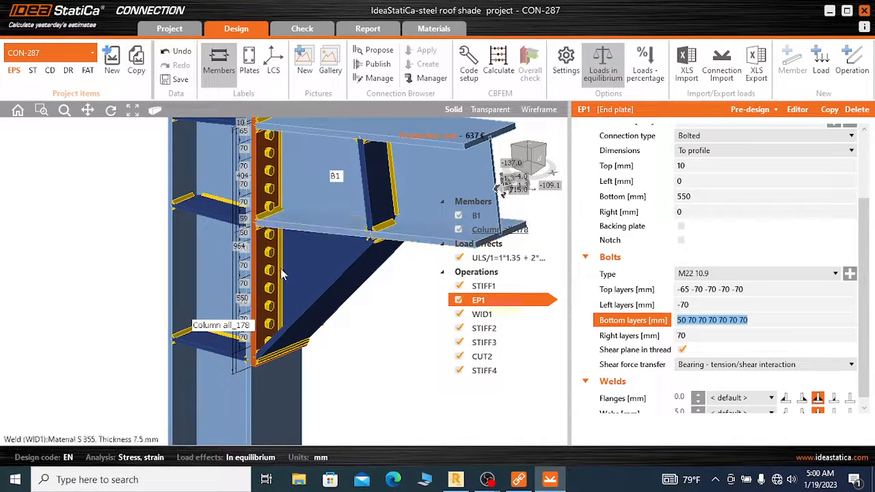
Set the end plate's right bolt layer to -70 mm so the second bolt column sits inside the plate edge
{"action": "scroll", "coordinate": [267, 304], "scroll_direction": "down", "scroll_amount": 3}
{"action": "scroll", "coordinate": [291, 207], "scroll_direction": "up", "scroll_amount": 5}
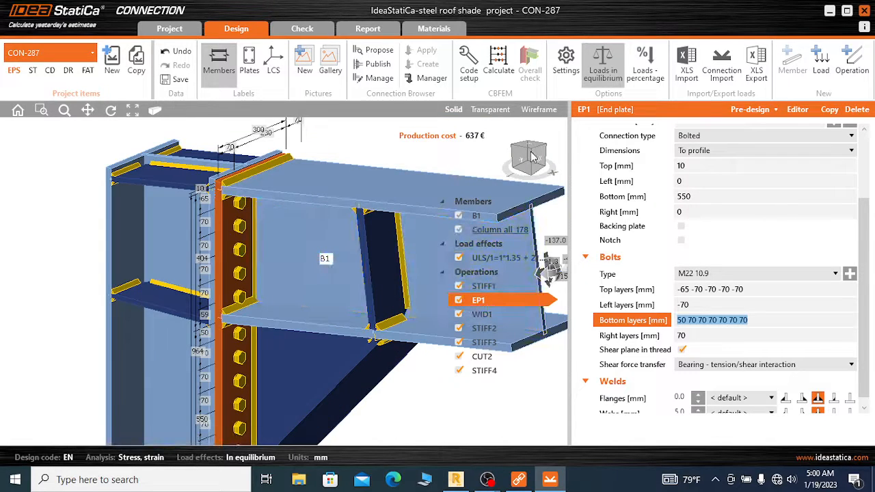
{"action": "left_click", "coordinate": [533, 151]}
{"action": "left_click_drag", "start_coordinate": [532, 152], "coordinate": [507, 156]}
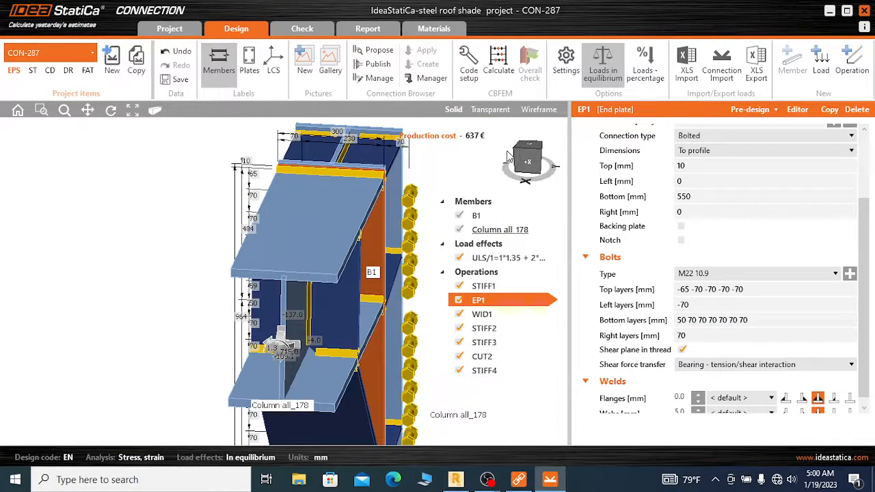
{"action": "left_click", "coordinate": [680, 335]}
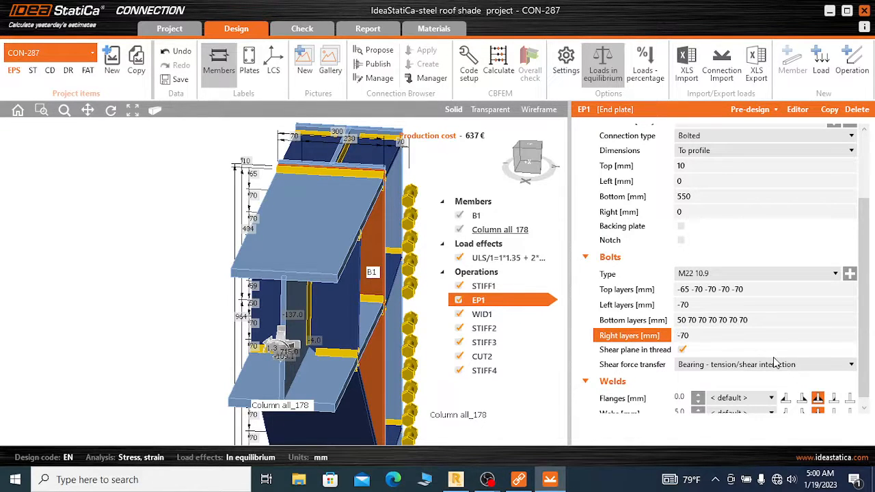
{"action": "type", "text": "-"}
{"action": "key", "text": "Tab"}
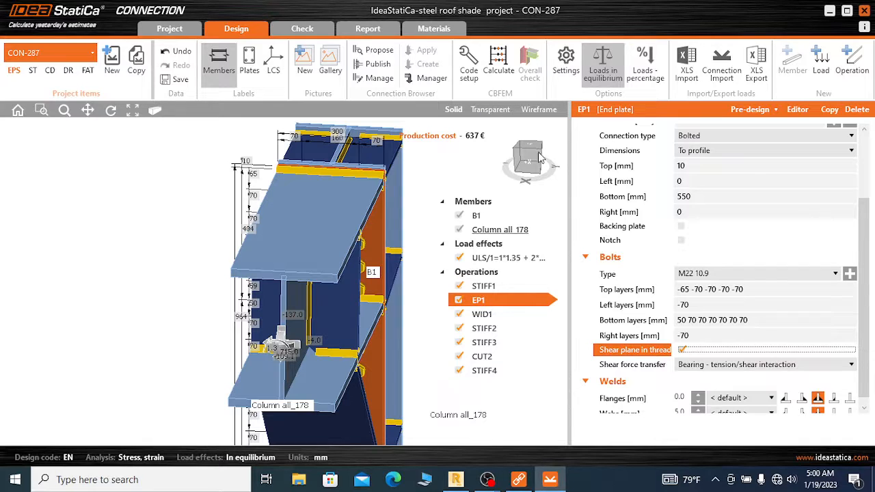
Examine the joint from both sides, checking the end plate's bolt rows, the widener, the stiffeners and the end plate's weld settings
{"action": "left_click", "coordinate": [538, 158]}
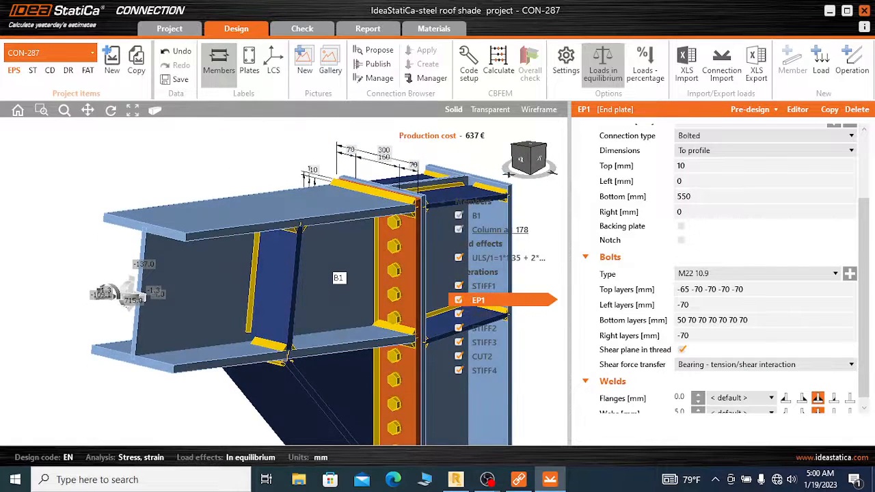
{"action": "scroll", "coordinate": [412, 219], "scroll_direction": "down", "scroll_amount": 5}
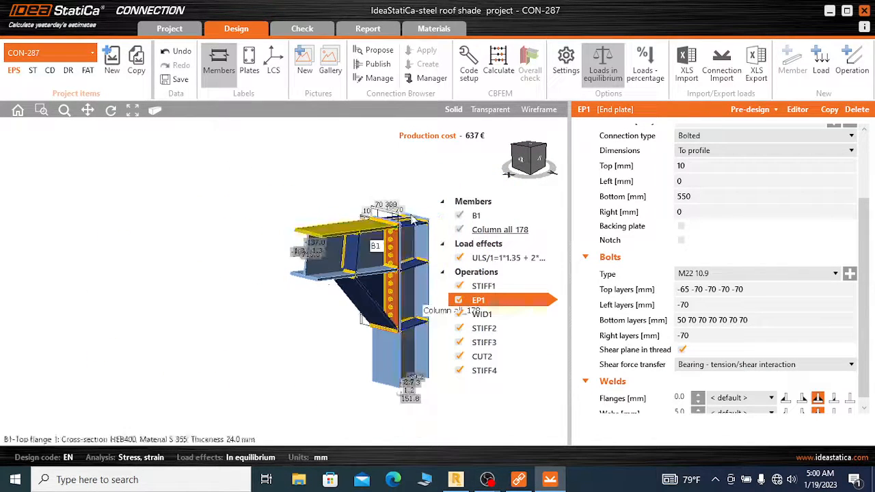
{"action": "left_click", "coordinate": [533, 152]}
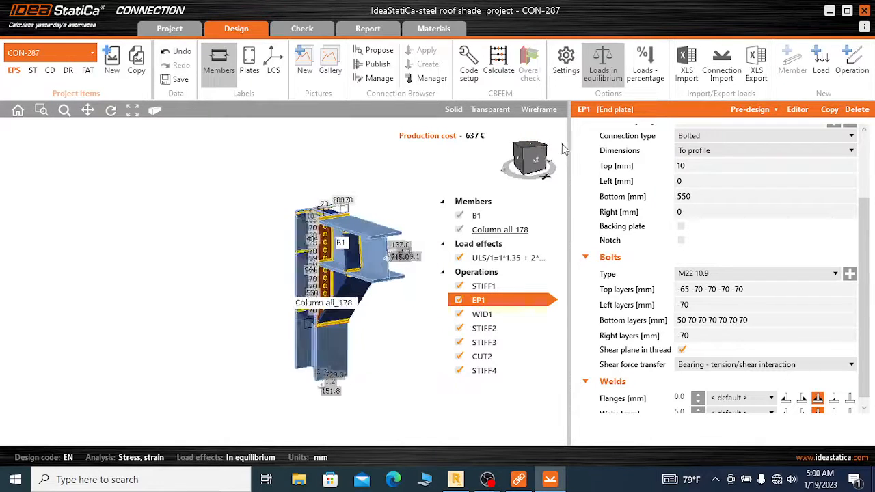
{"action": "left_click_drag", "start_coordinate": [564, 150], "coordinate": [571, 148]}
{"action": "scroll", "coordinate": [316, 231], "scroll_direction": "up", "scroll_amount": 4}
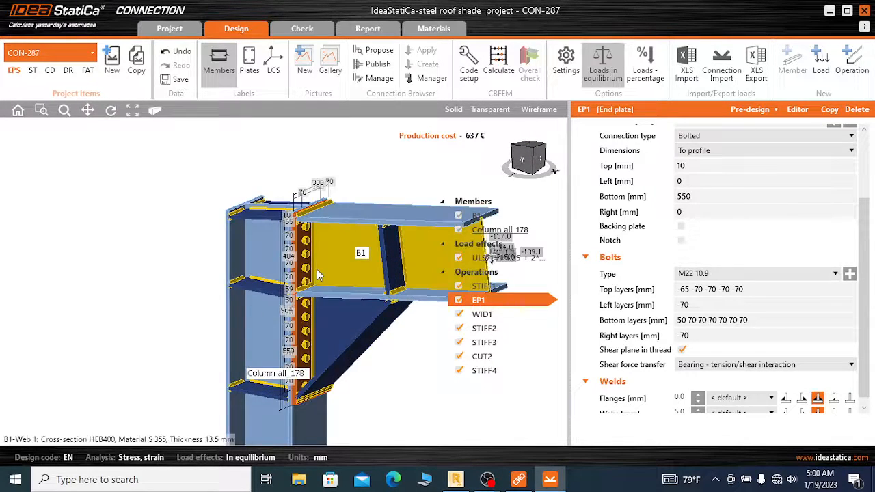
{"action": "scroll", "coordinate": [316, 271], "scroll_direction": "up", "scroll_amount": 6}
{"action": "scroll", "coordinate": [298, 171], "scroll_direction": "down", "scroll_amount": 4}
{"action": "scroll", "coordinate": [298, 171], "scroll_direction": "down", "scroll_amount": 1}
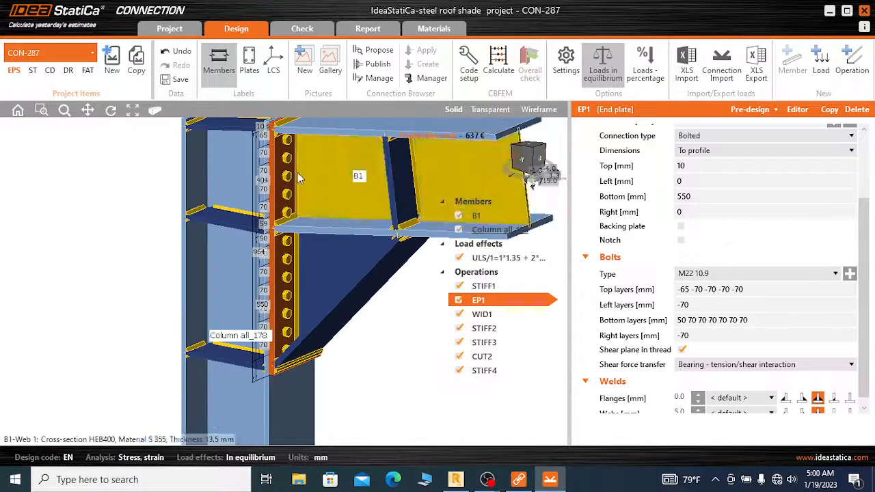
{"action": "scroll", "coordinate": [297, 172], "scroll_direction": "up", "scroll_amount": 3}
{"action": "scroll", "coordinate": [295, 178], "scroll_direction": "down", "scroll_amount": 1}
{"action": "scroll", "coordinate": [294, 182], "scroll_direction": "up", "scroll_amount": 1}
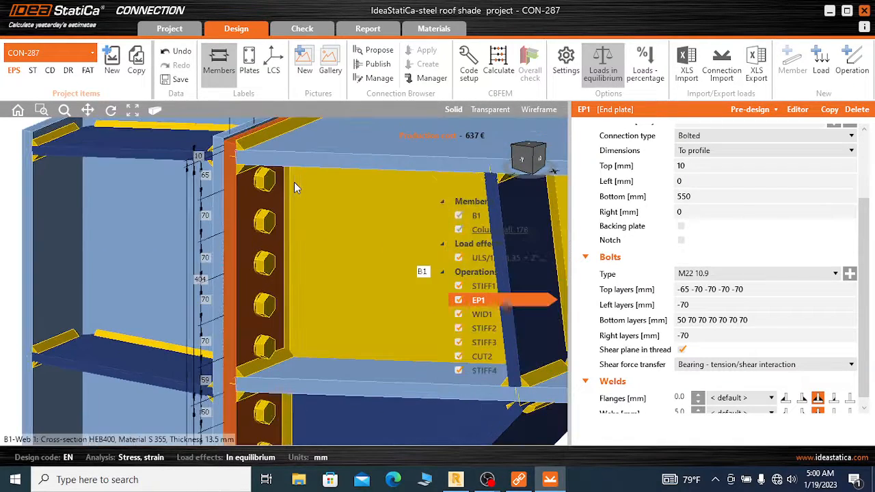
{"action": "scroll", "coordinate": [287, 180], "scroll_direction": "down", "scroll_amount": 4}
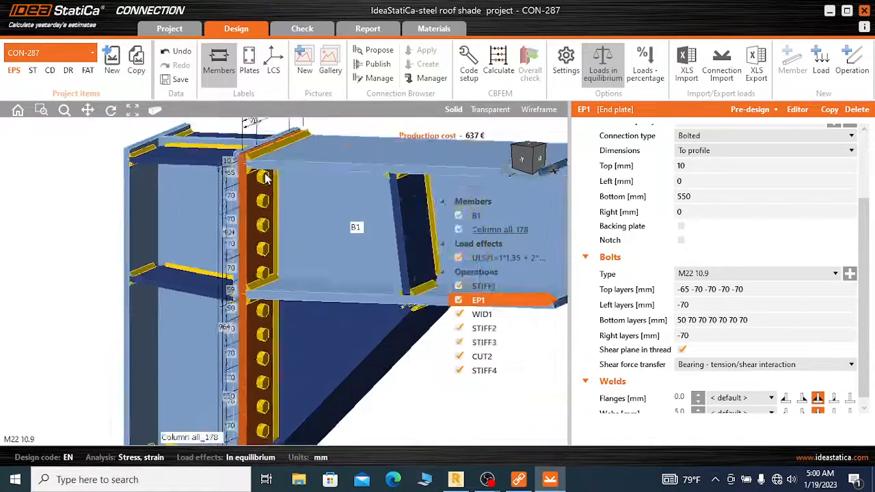
{"action": "scroll", "coordinate": [287, 198], "scroll_direction": "up", "scroll_amount": 3}
{"action": "scroll", "coordinate": [260, 277], "scroll_direction": "down", "scroll_amount": 1}
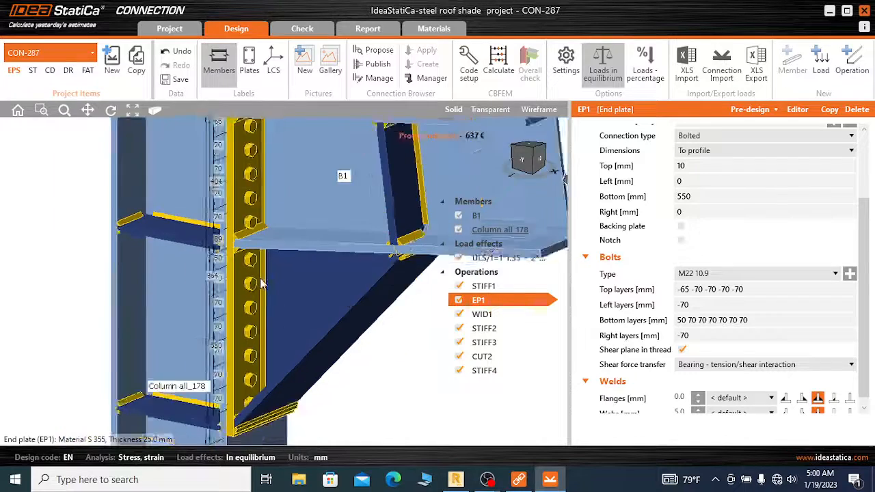
{"action": "scroll", "coordinate": [260, 278], "scroll_direction": "down", "scroll_amount": 1}
{"action": "scroll", "coordinate": [258, 301], "scroll_direction": "up", "scroll_amount": 1}
{"action": "scroll", "coordinate": [258, 329], "scroll_direction": "down", "scroll_amount": 1}
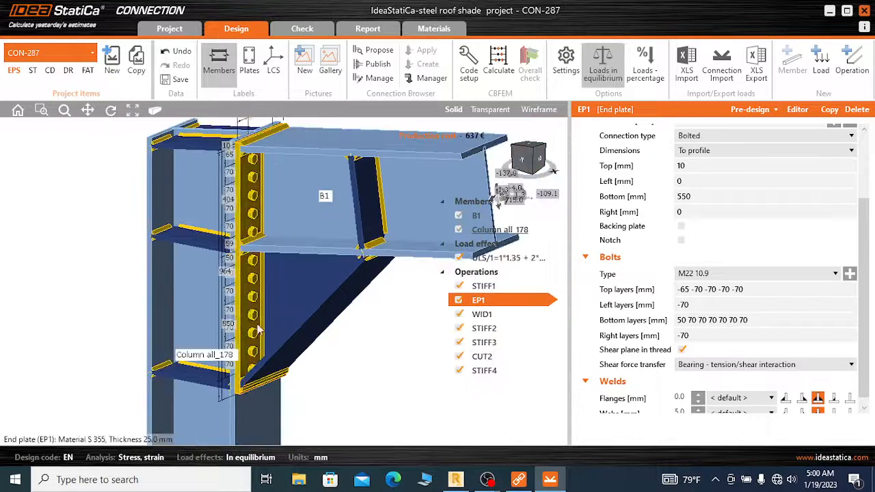
{"action": "scroll", "coordinate": [272, 325], "scroll_direction": "up", "scroll_amount": 2}
{"action": "scroll", "coordinate": [277, 315], "scroll_direction": "down", "scroll_amount": 2}
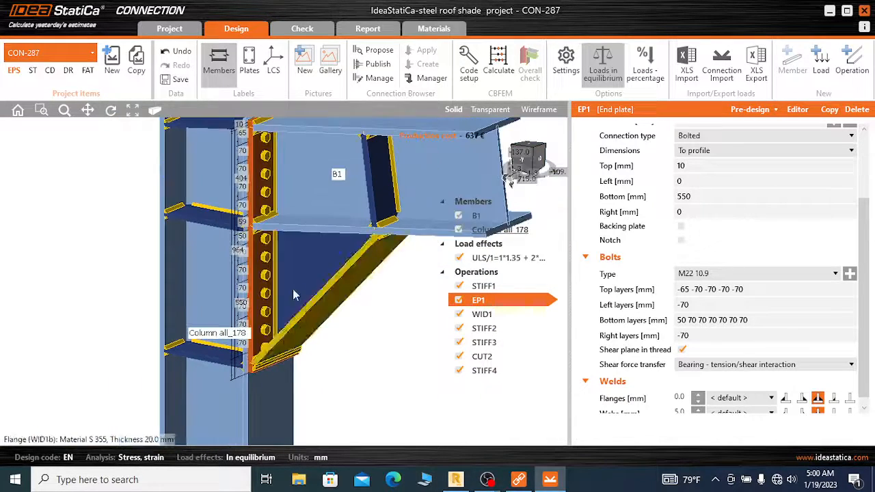
{"action": "scroll", "coordinate": [295, 277], "scroll_direction": "down", "scroll_amount": 1}
{"action": "scroll", "coordinate": [298, 190], "scroll_direction": "up", "scroll_amount": 1}
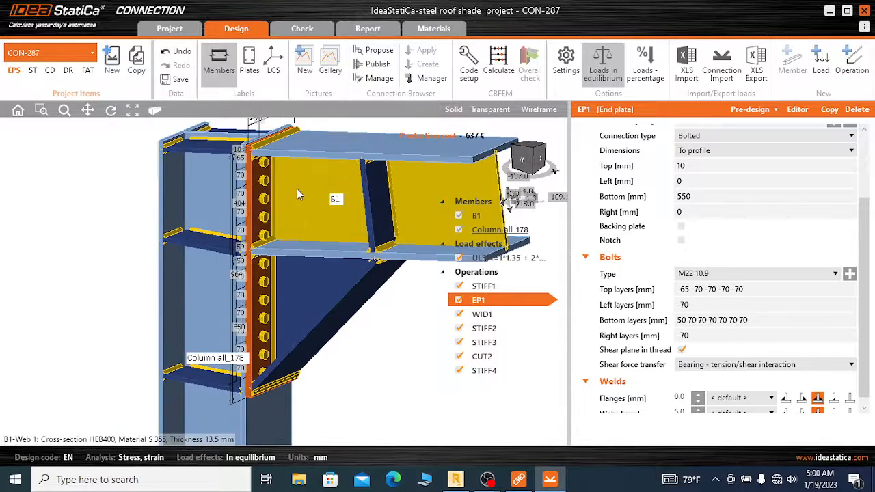
{"action": "scroll", "coordinate": [297, 188], "scroll_direction": "down", "scroll_amount": 1}
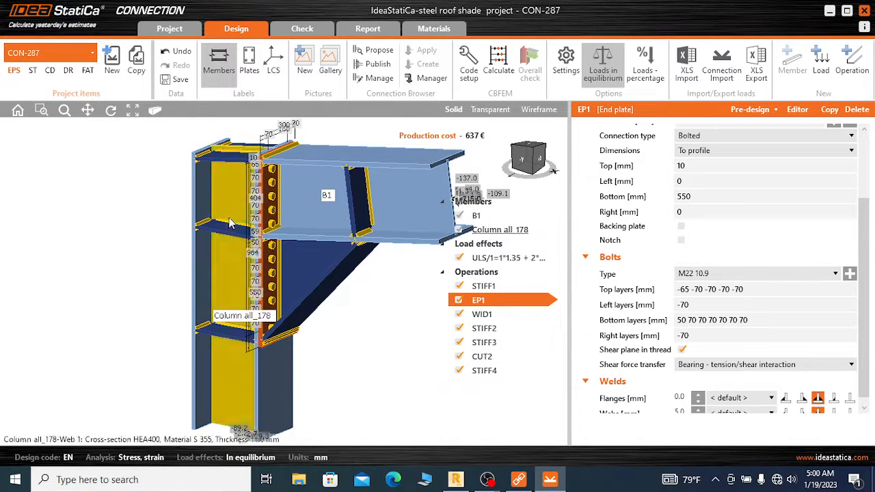
{"action": "scroll", "coordinate": [297, 216], "scroll_direction": "up", "scroll_amount": 2}
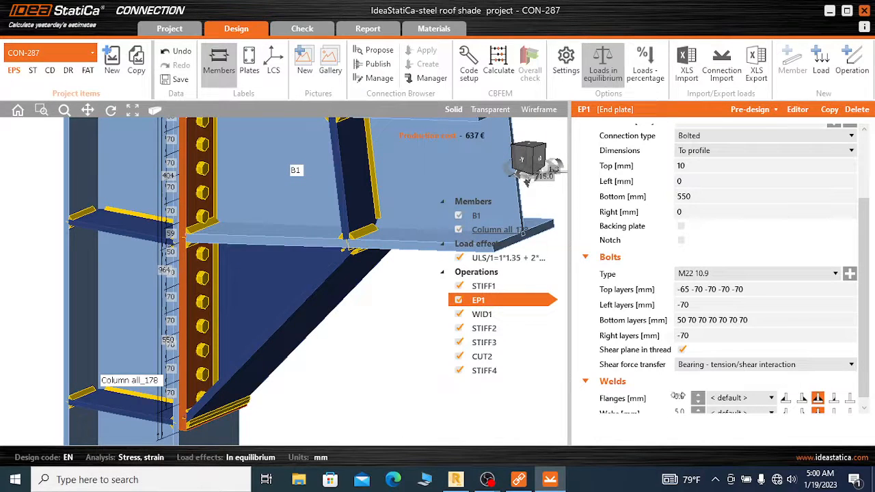
{"action": "scroll", "coordinate": [696, 393], "scroll_direction": "down", "scroll_amount": 1}
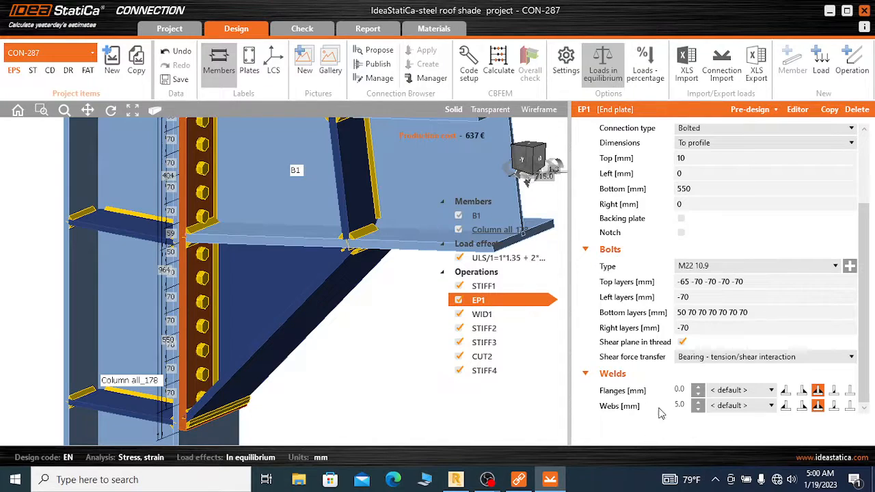
{"action": "scroll", "coordinate": [330, 265], "scroll_direction": "down", "scroll_amount": 2}
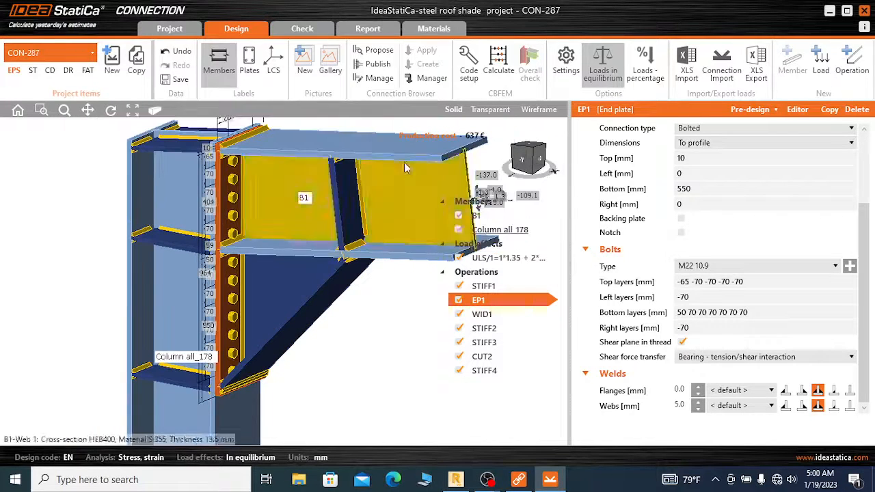
Run the CBFEM stress and strain calculation for connection CON-287
{"action": "left_click", "coordinate": [505, 62]}
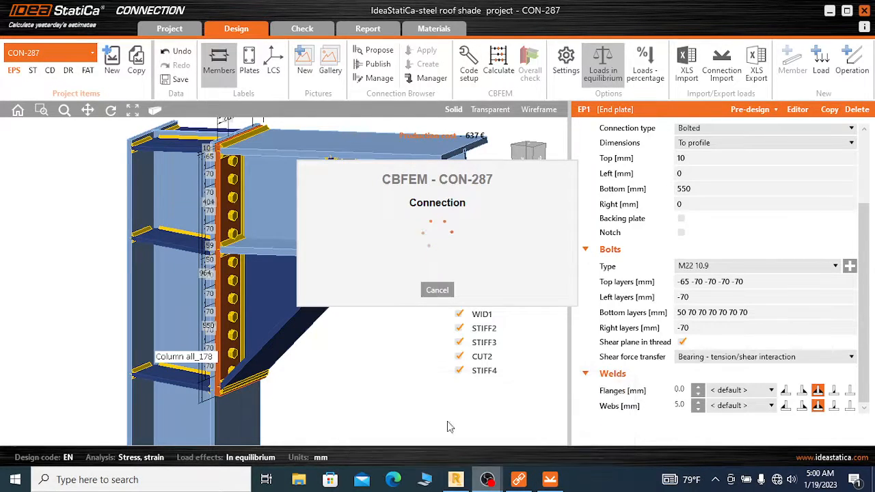
{"action": "left_click", "coordinate": [486, 479]}
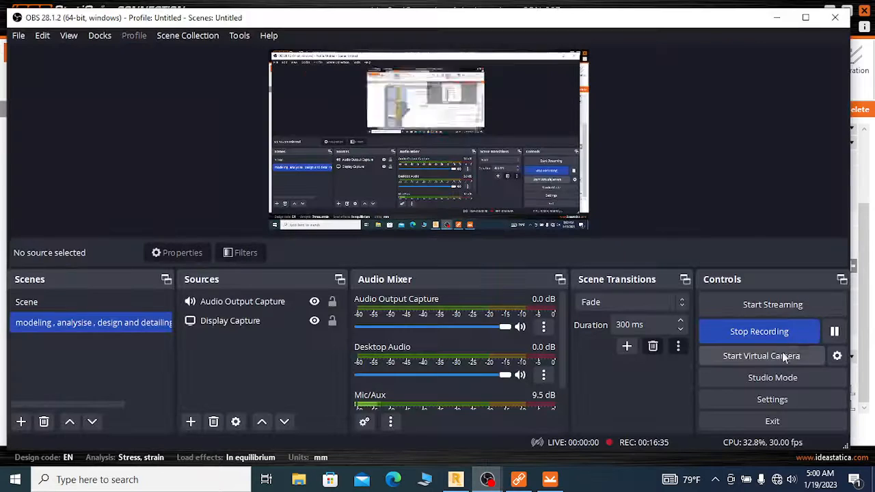
Examine the calculated joint from several angles, checking the bolt rows, the widener and the beam and column stiffeners alongside the overall check summary
{"action": "left_click", "coordinate": [776, 18]}
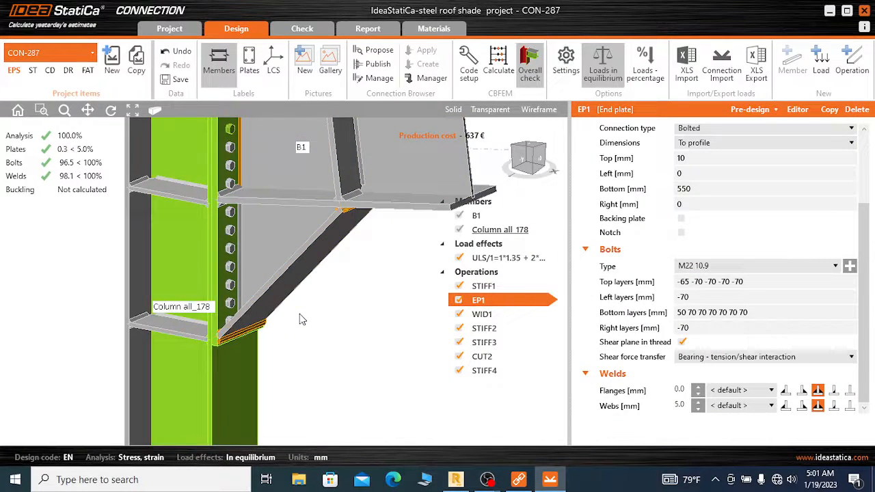
{"action": "scroll", "coordinate": [301, 308], "scroll_direction": "down", "scroll_amount": 3}
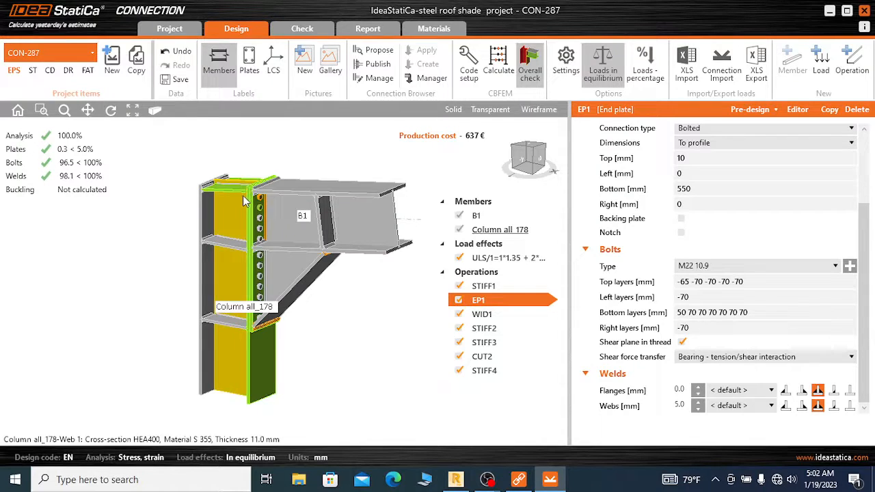
{"action": "scroll", "coordinate": [246, 202], "scroll_direction": "up", "scroll_amount": 3}
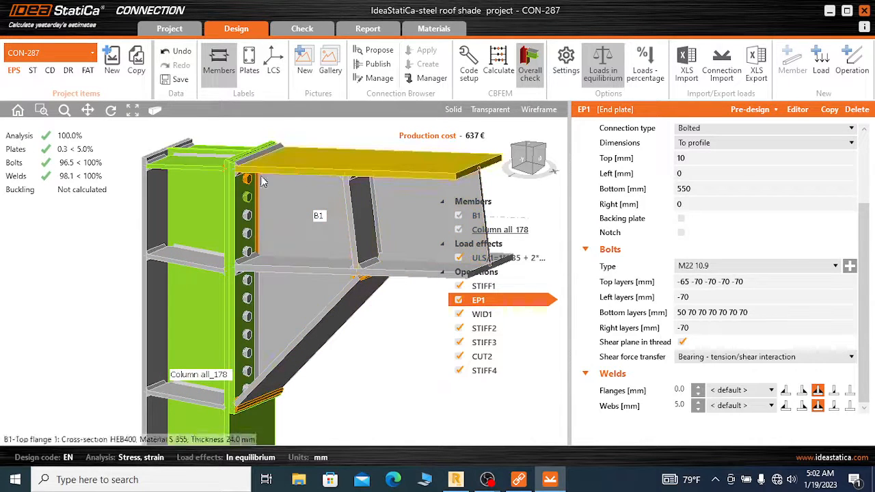
{"action": "scroll", "coordinate": [260, 221], "scroll_direction": "up", "scroll_amount": 2}
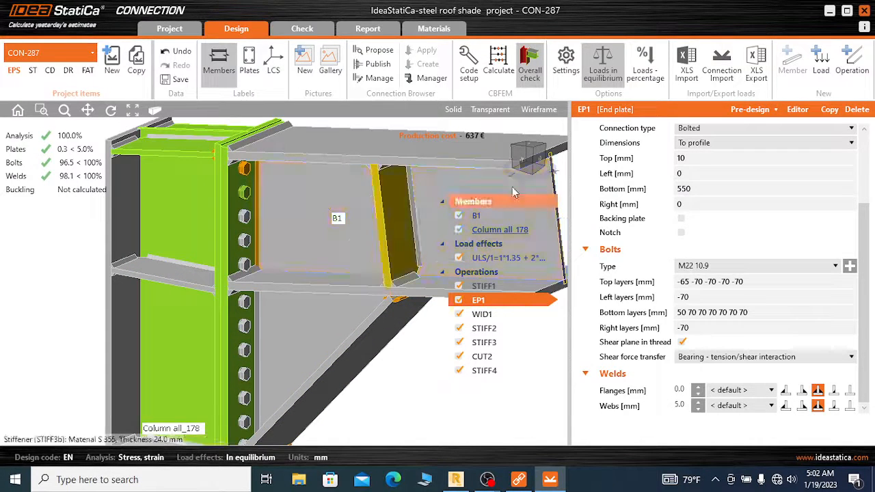
{"action": "scroll", "coordinate": [254, 205], "scroll_direction": "down", "scroll_amount": 5}
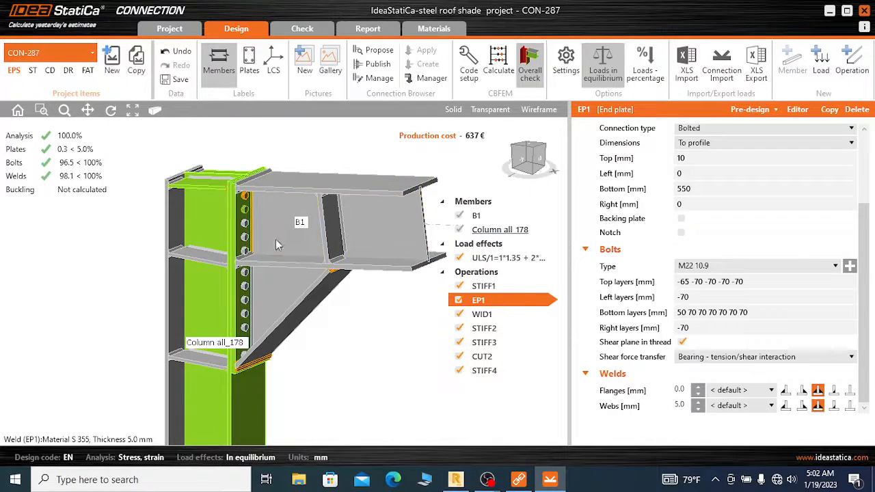
{"action": "scroll", "coordinate": [282, 239], "scroll_direction": "down", "scroll_amount": 2}
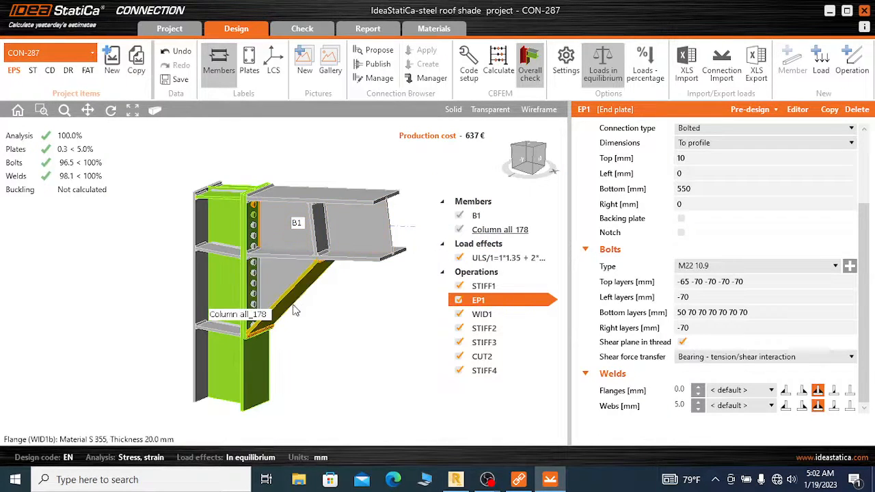
{"action": "left_click", "coordinate": [531, 147]}
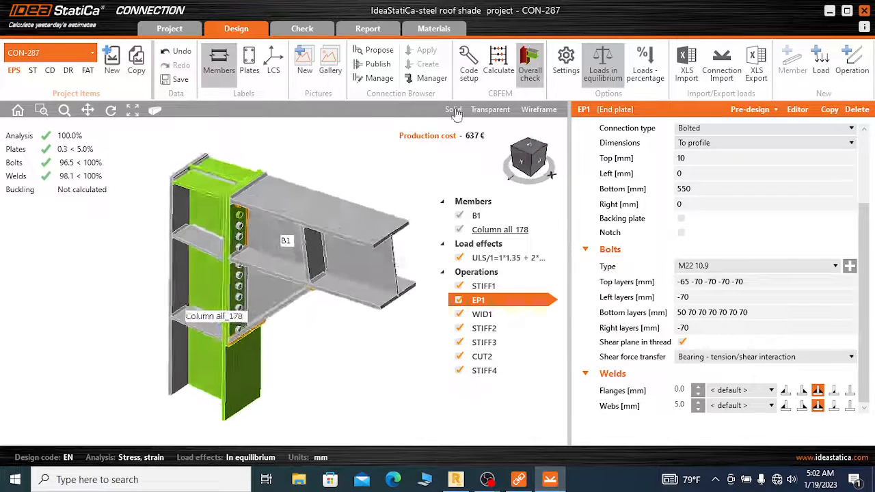
{"action": "left_click", "coordinate": [535, 162]}
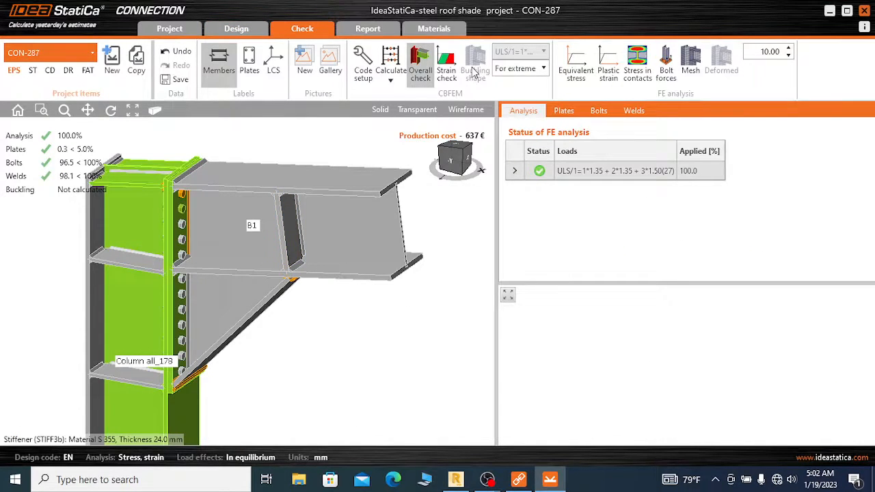
Run the linear buckling analysis for connection CON-287 from the results check view
{"action": "left_click", "coordinate": [390, 78]}
{"action": "left_click", "coordinate": [417, 116]}
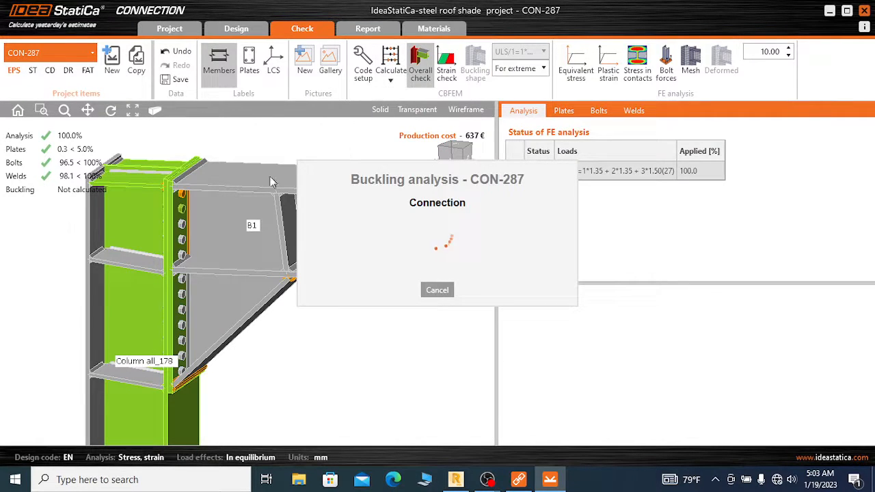
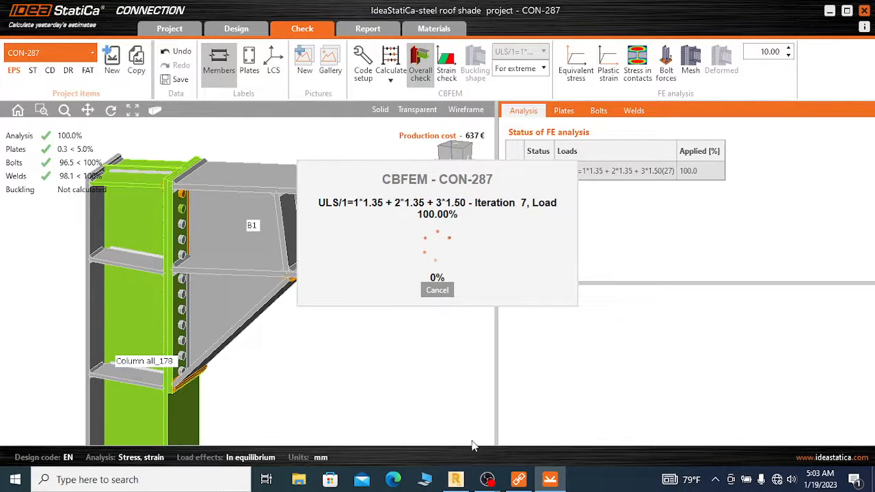
{"action": "left_click", "coordinate": [491, 482]}
{"action": "left_click", "coordinate": [460, 444]}
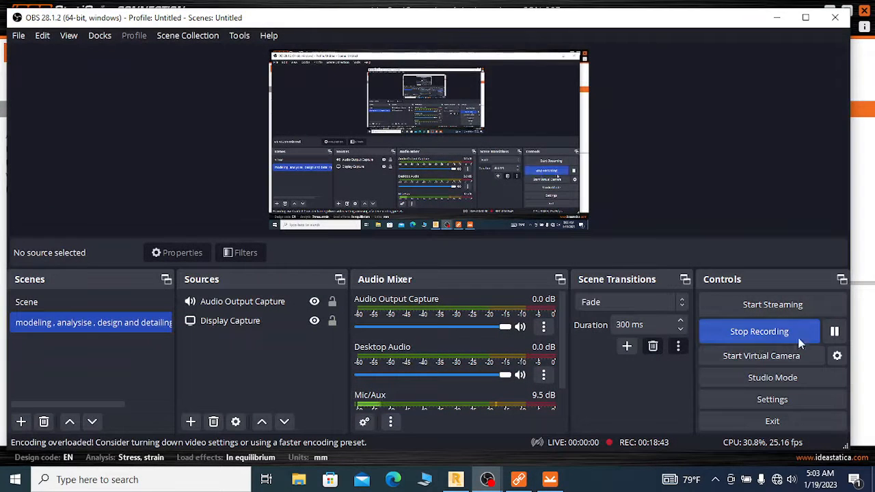
{"action": "left_click", "coordinate": [834, 333]}
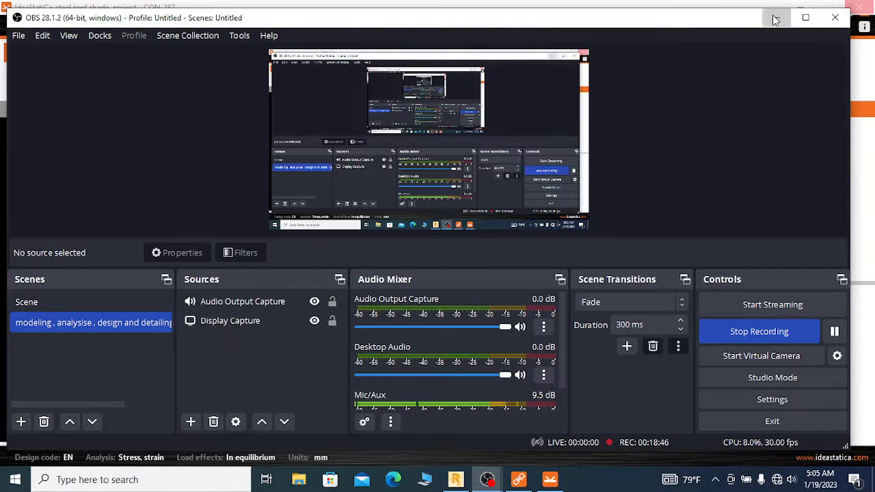
{"action": "left_click", "coordinate": [774, 19]}
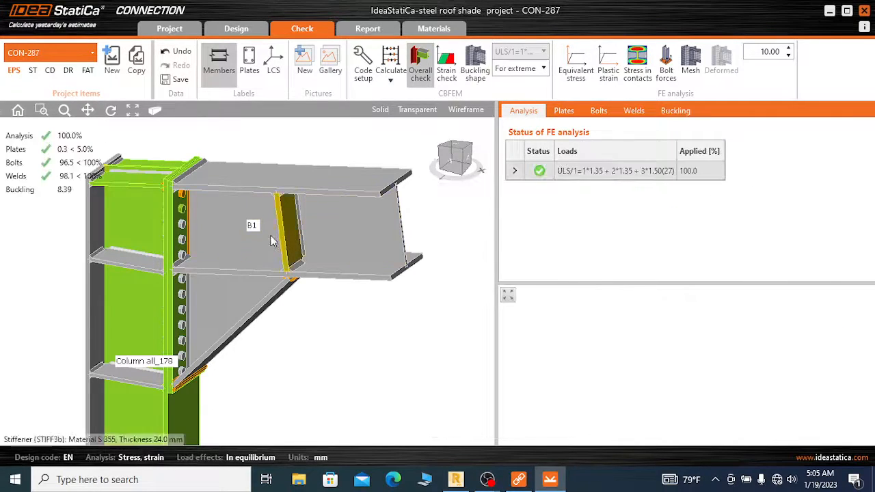
Open the local buckling results and display buckling shape 1 for ULS/1, checking the column's lower flange and web
{"action": "scroll", "coordinate": [392, 199], "scroll_direction": "down", "scroll_amount": 3}
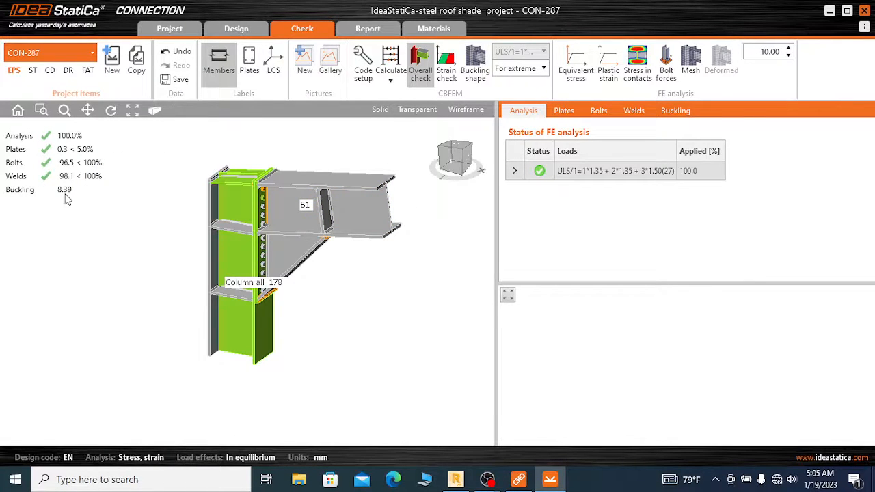
{"action": "scroll", "coordinate": [369, 175], "scroll_direction": "up", "scroll_amount": 1}
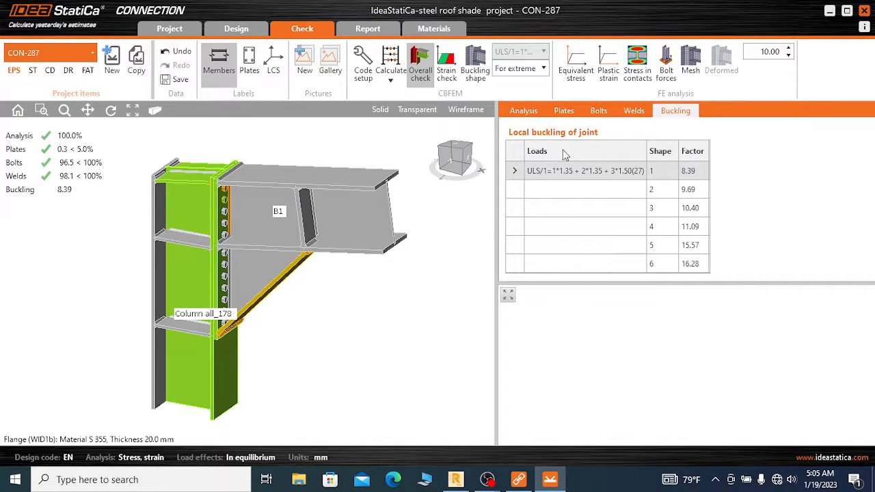
{"action": "left_click", "coordinate": [641, 172]}
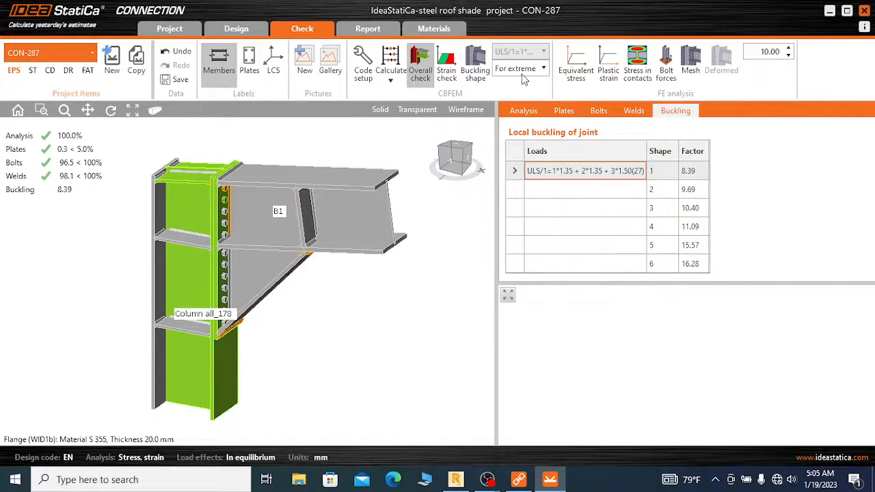
{"action": "left_click", "coordinate": [480, 78]}
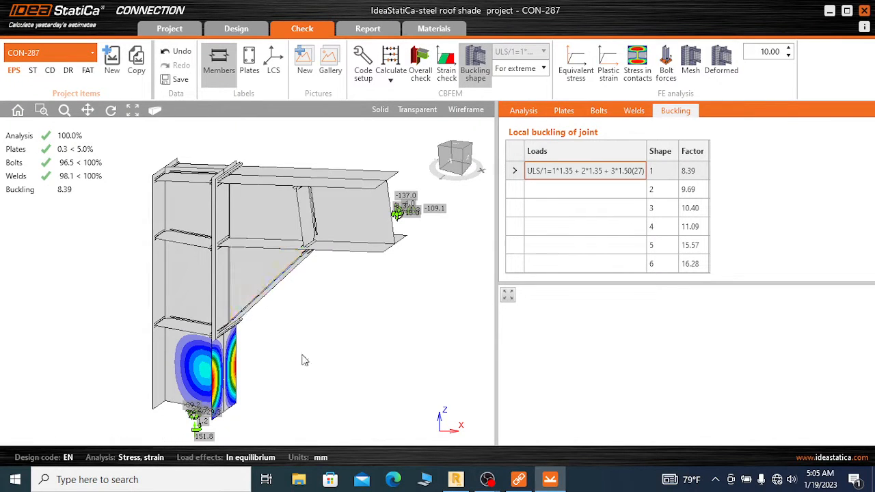
{"action": "scroll", "coordinate": [234, 340], "scroll_direction": "down", "scroll_amount": 2}
{"action": "scroll", "coordinate": [233, 344], "scroll_direction": "up", "scroll_amount": 2}
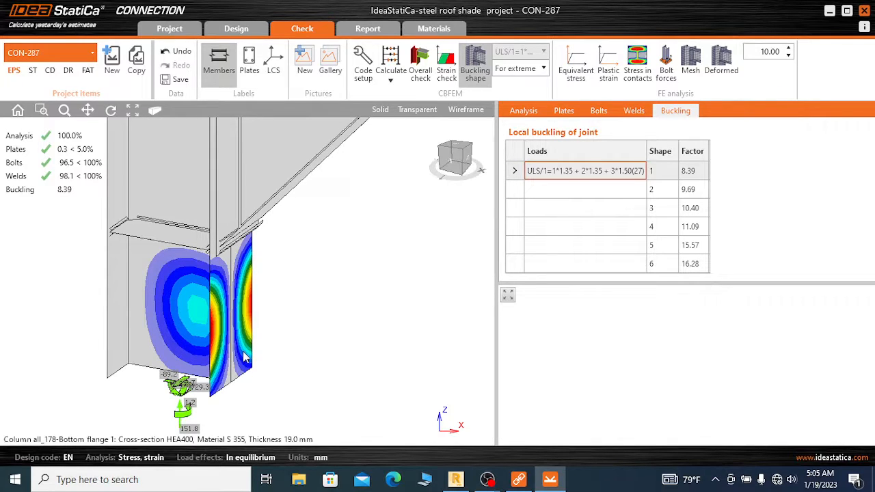
{"action": "scroll", "coordinate": [232, 359], "scroll_direction": "down", "scroll_amount": 2}
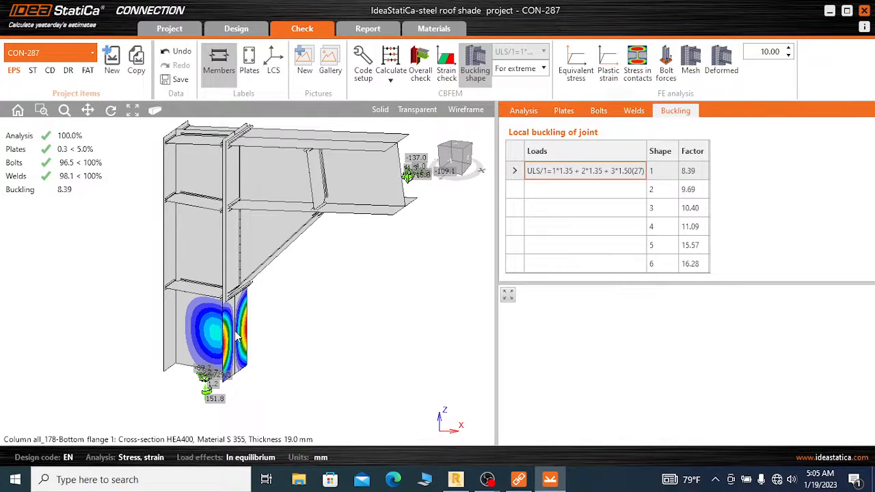
Compare buckling shapes 2, 3 and 4 on the joint, and return to shape 1
{"action": "left_click", "coordinate": [627, 191]}
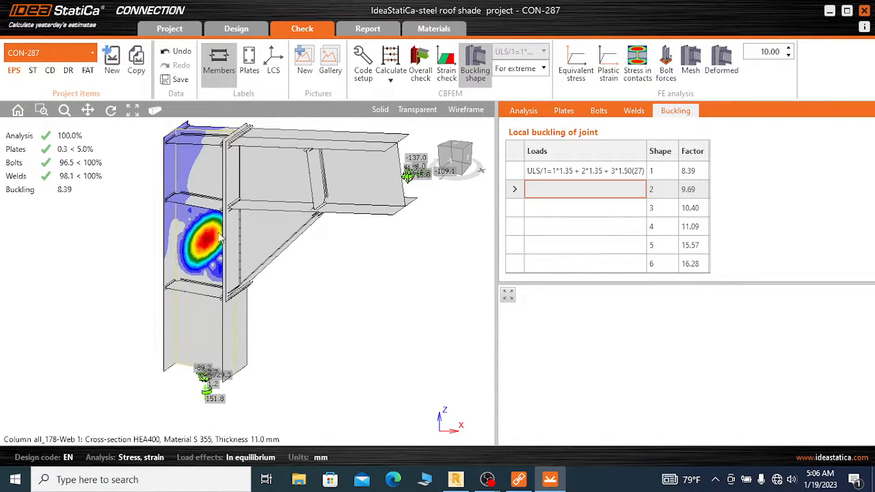
{"action": "left_click", "coordinate": [638, 207]}
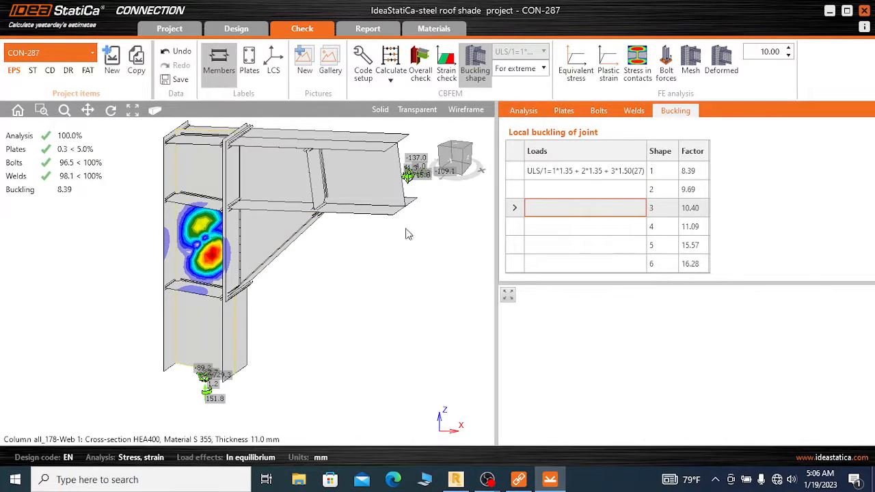
{"action": "left_click", "coordinate": [619, 227]}
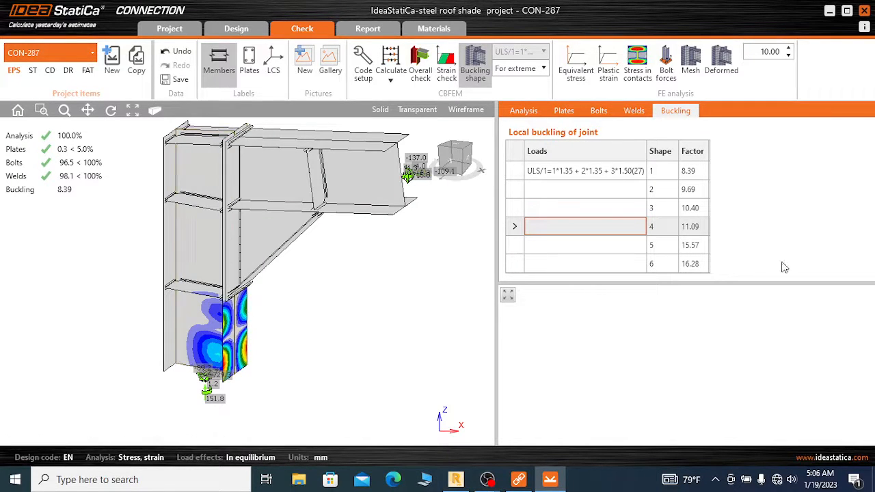
{"action": "left_click", "coordinate": [605, 178]}
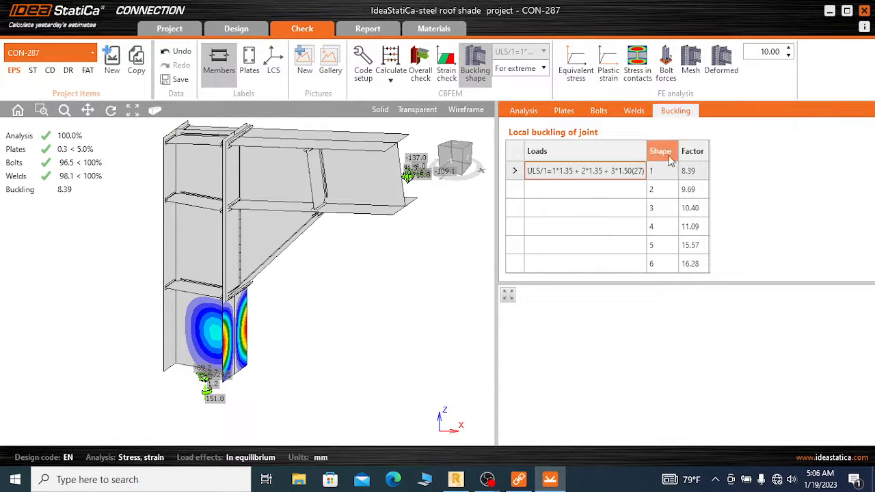
Examine buckling shape 1 close up and overall, comparing the column below the joint with the stiffened column panels and the buckling factor
{"action": "scroll", "coordinate": [228, 353], "scroll_direction": "up", "scroll_amount": 3}
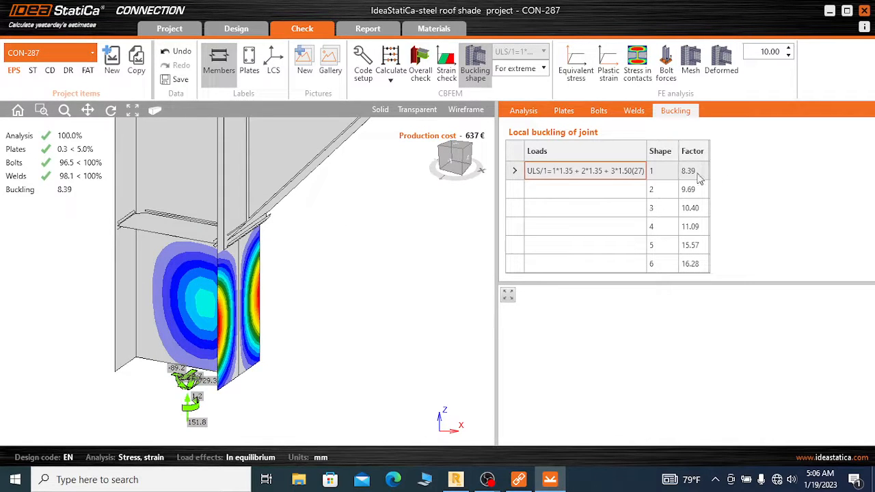
{"action": "scroll", "coordinate": [327, 313], "scroll_direction": "down", "scroll_amount": 4}
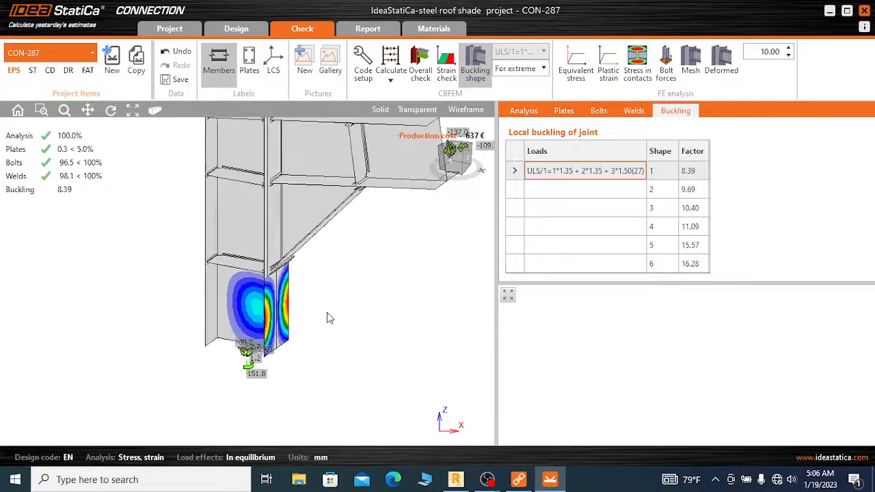
{"action": "scroll", "coordinate": [285, 187], "scroll_direction": "up", "scroll_amount": 3}
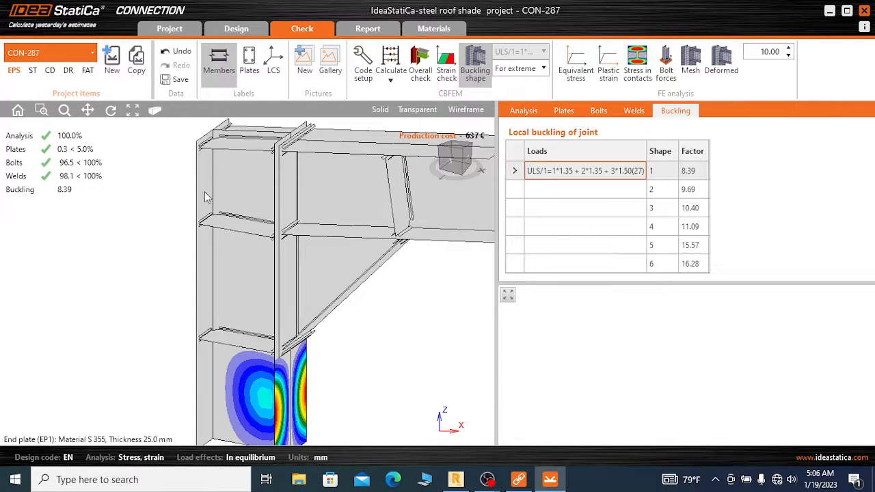
{"action": "scroll", "coordinate": [164, 217], "scroll_direction": "down", "scroll_amount": 4}
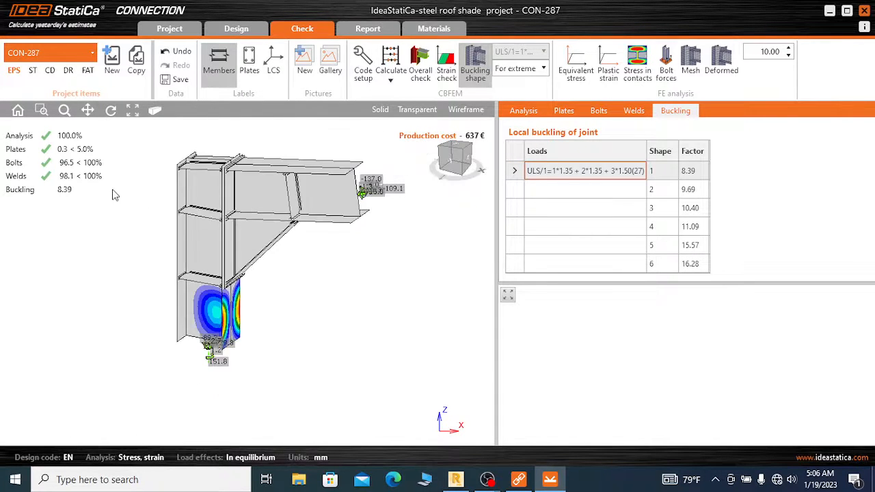
{"action": "scroll", "coordinate": [113, 192], "scroll_direction": "up", "scroll_amount": 4}
{"action": "scroll", "coordinate": [116, 193], "scroll_direction": "down", "scroll_amount": 2}
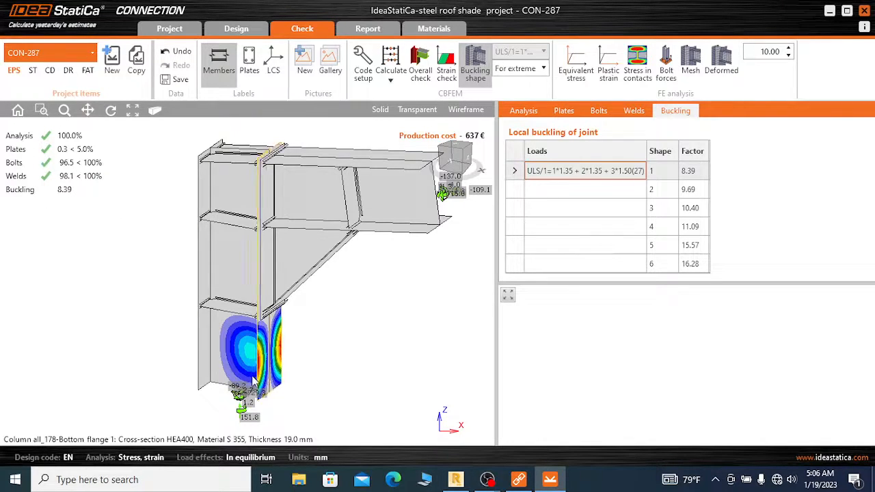
{"action": "scroll", "coordinate": [250, 376], "scroll_direction": "up", "scroll_amount": 2}
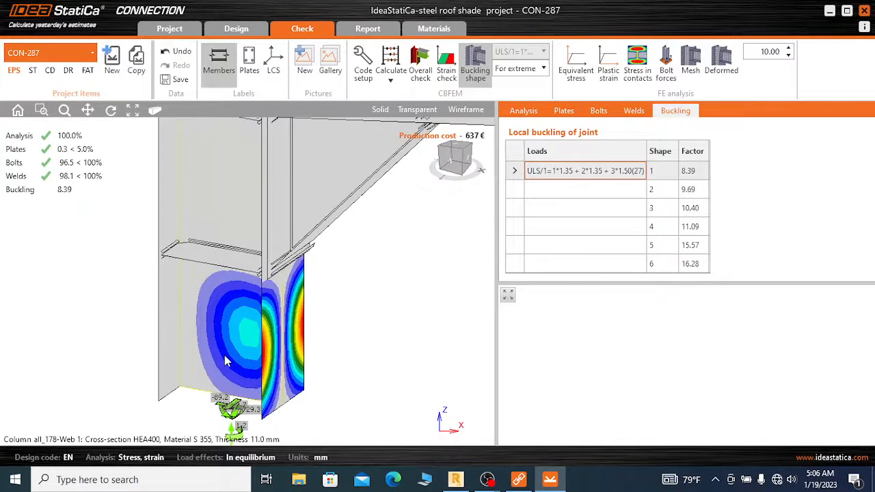
{"action": "scroll", "coordinate": [224, 355], "scroll_direction": "down", "scroll_amount": 1}
{"action": "scroll", "coordinate": [307, 340], "scroll_direction": "down", "scroll_amount": 2}
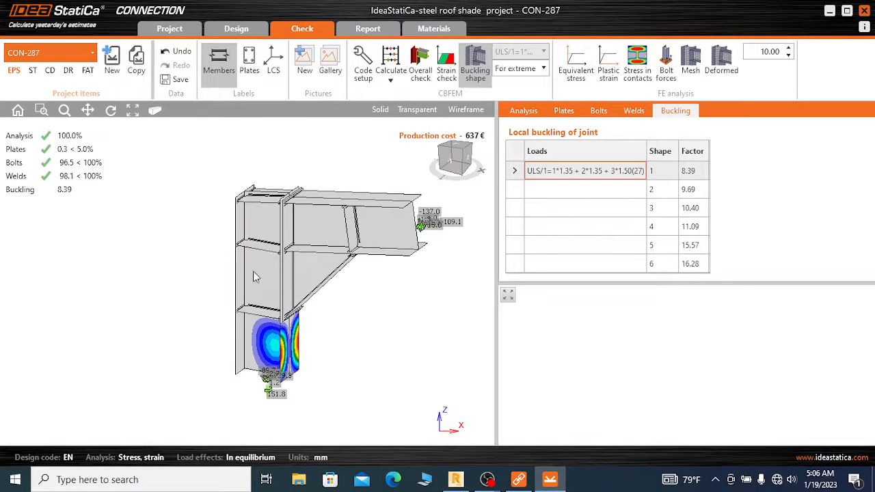
{"action": "scroll", "coordinate": [253, 294], "scroll_direction": "up", "scroll_amount": 2}
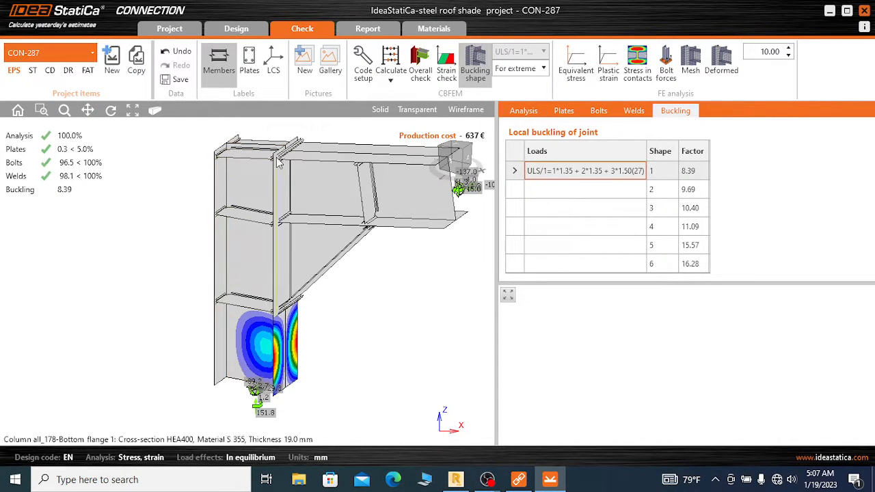
{"action": "scroll", "coordinate": [246, 227], "scroll_direction": "down", "scroll_amount": 1}
{"action": "scroll", "coordinate": [249, 239], "scroll_direction": "up", "scroll_amount": 1}
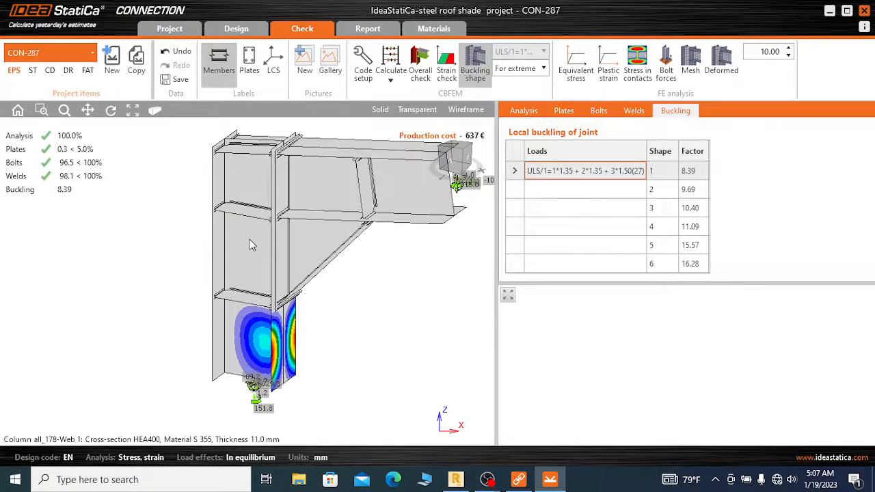
{"action": "scroll", "coordinate": [253, 280], "scroll_direction": "down", "scroll_amount": 1}
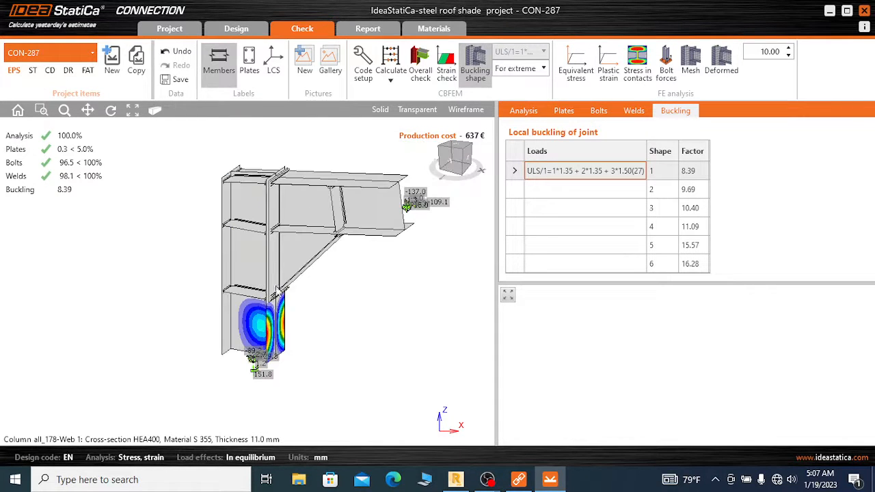
{"action": "scroll", "coordinate": [325, 253], "scroll_direction": "down", "scroll_amount": 1}
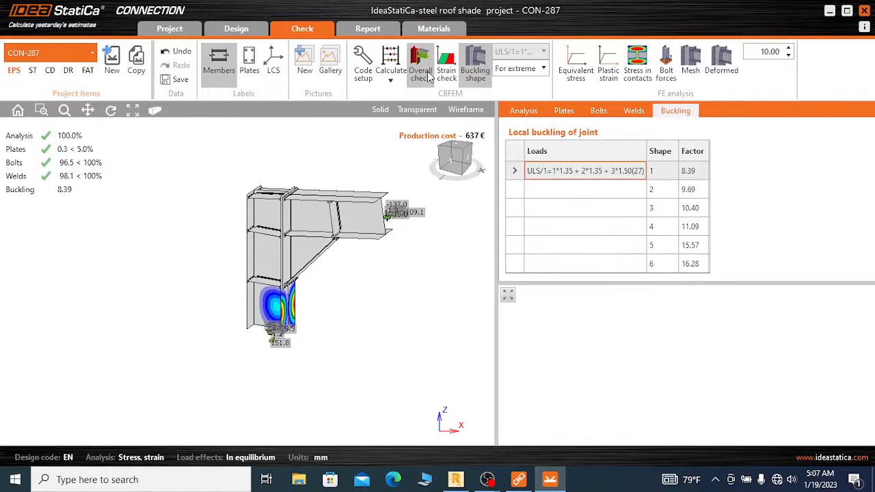
View the strain check and the equivalent stress plot, examining the column web panel, beam web and widener
{"action": "left_click", "coordinate": [449, 71]}
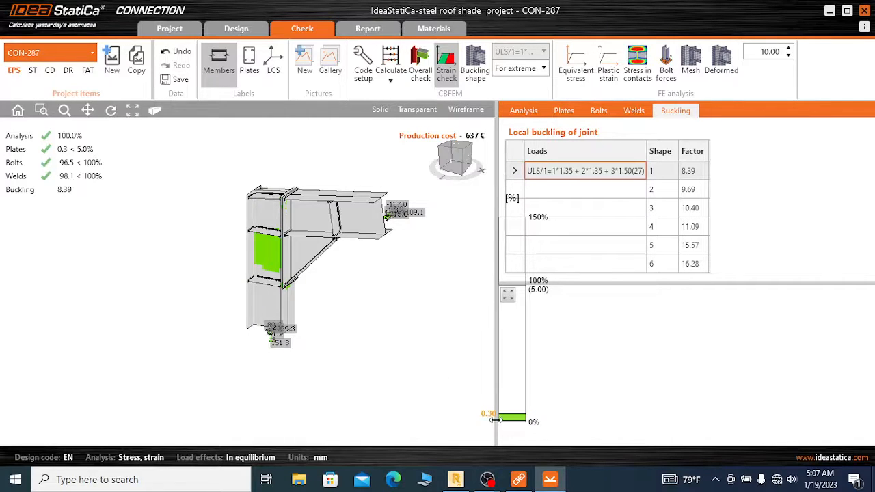
{"action": "left_click", "coordinate": [577, 68]}
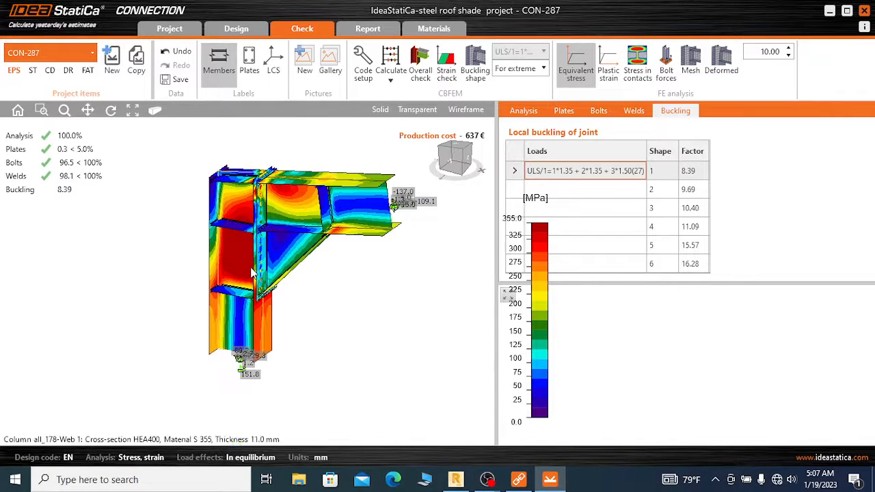
{"action": "scroll", "coordinate": [301, 218], "scroll_direction": "up", "scroll_amount": 3}
{"action": "scroll", "coordinate": [304, 222], "scroll_direction": "down", "scroll_amount": 3}
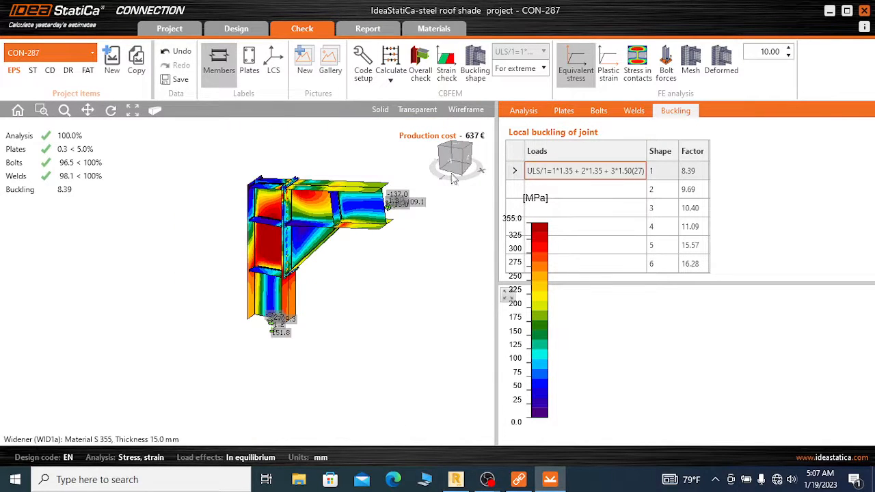
{"action": "scroll", "coordinate": [335, 220], "scroll_direction": "up", "scroll_amount": 2}
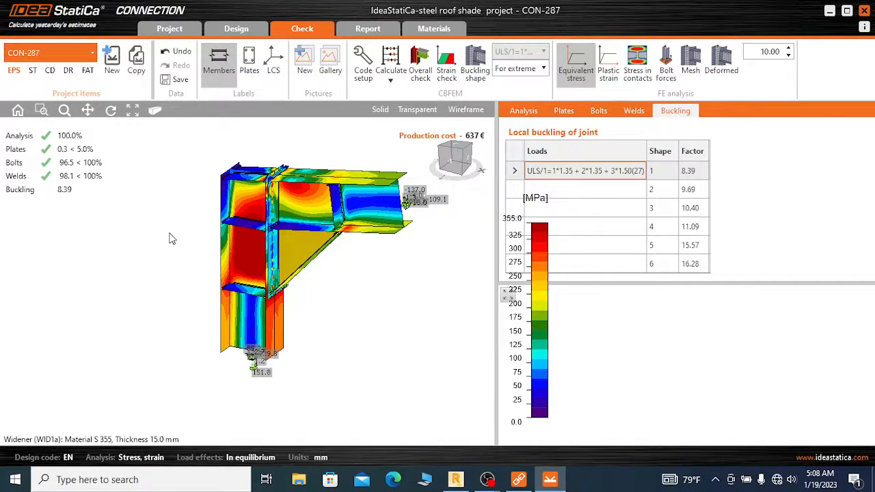
{"action": "scroll", "coordinate": [330, 229], "scroll_direction": "down", "scroll_amount": 5}
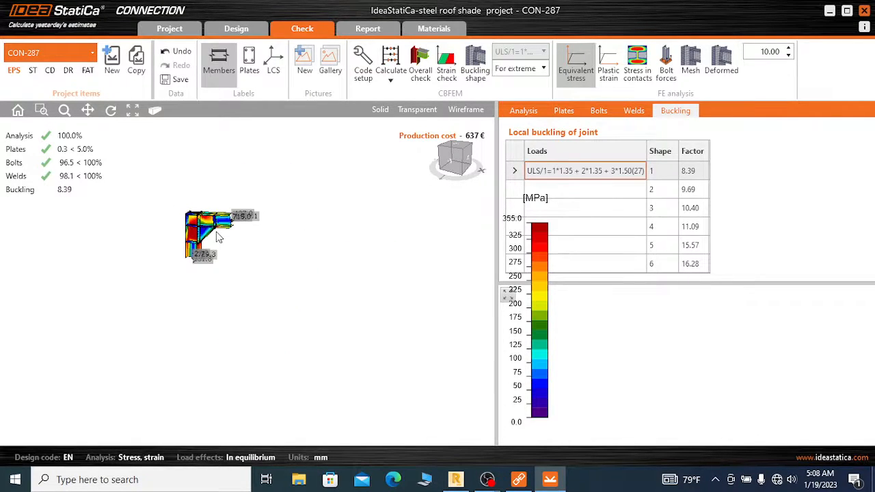
{"action": "scroll", "coordinate": [217, 237], "scroll_direction": "up", "scroll_amount": 5}
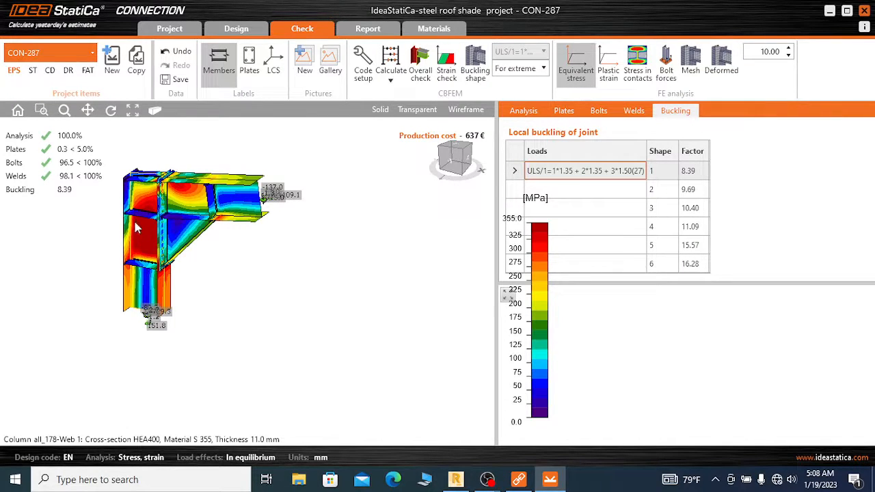
{"action": "scroll", "coordinate": [364, 247], "scroll_direction": "down", "scroll_amount": 2}
{"action": "scroll", "coordinate": [186, 243], "scroll_direction": "up", "scroll_amount": 2}
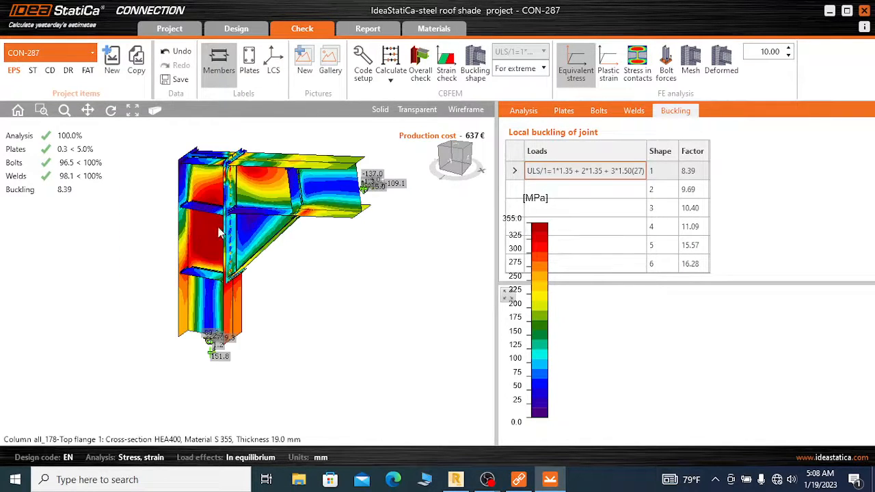
{"action": "scroll", "coordinate": [297, 225], "scroll_direction": "down", "scroll_amount": 1}
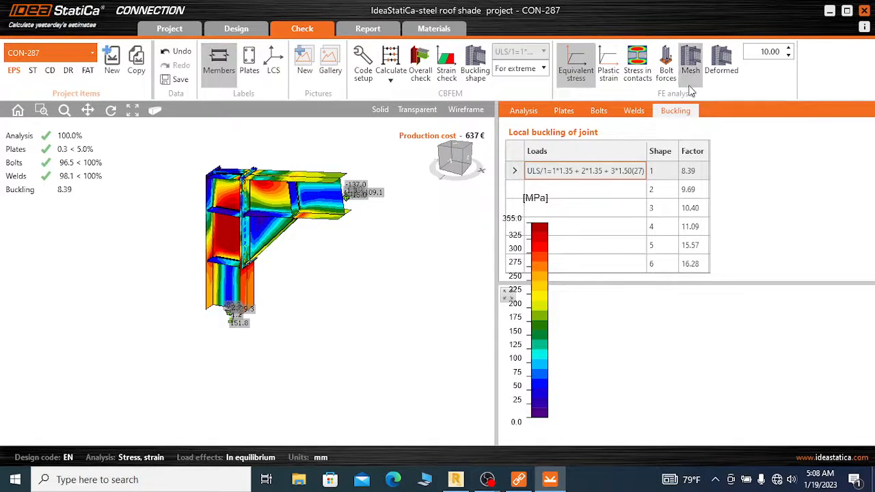
Show the bolt forces over the equivalent stress plot and inspect the end plate's bolt rows up close
{"action": "left_click", "coordinate": [666, 65]}
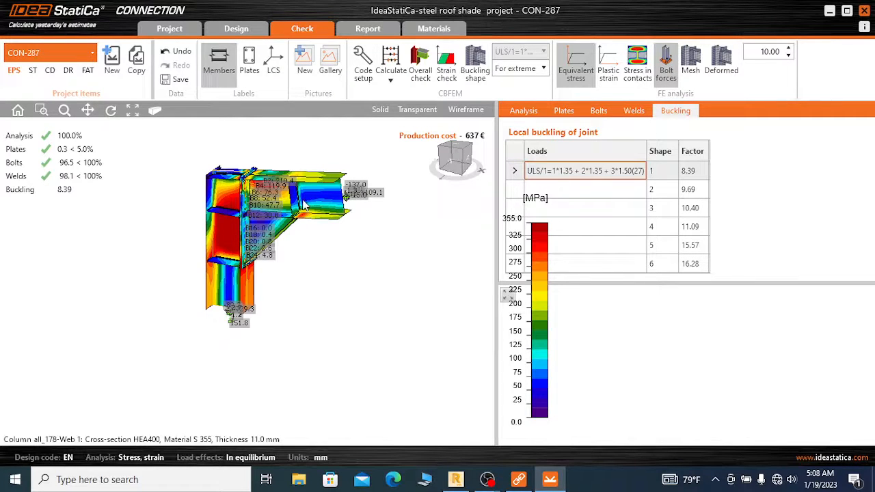
{"action": "scroll", "coordinate": [284, 206], "scroll_direction": "up", "scroll_amount": 3}
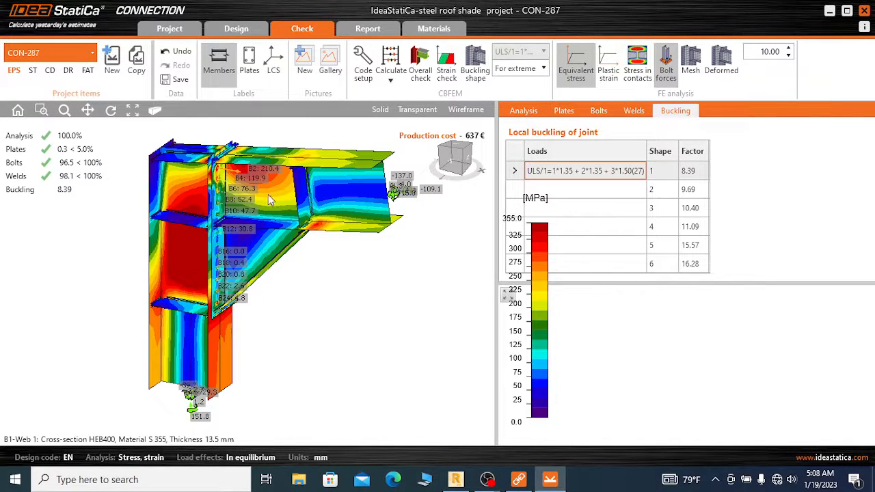
{"action": "scroll", "coordinate": [251, 200], "scroll_direction": "up", "scroll_amount": 3}
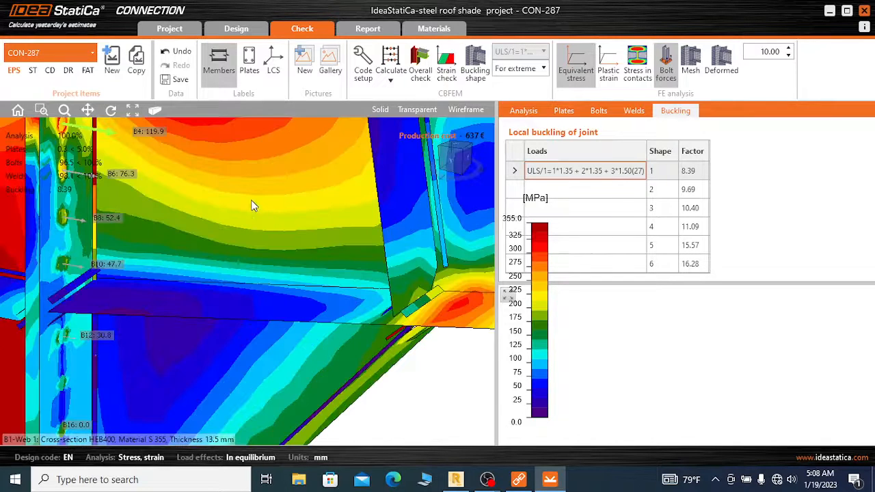
Compare the bolt forces down the end plate's rows with the stresses in the adjoining beam web, widener and column
{"action": "scroll", "coordinate": [307, 270], "scroll_direction": "down", "scroll_amount": 1}
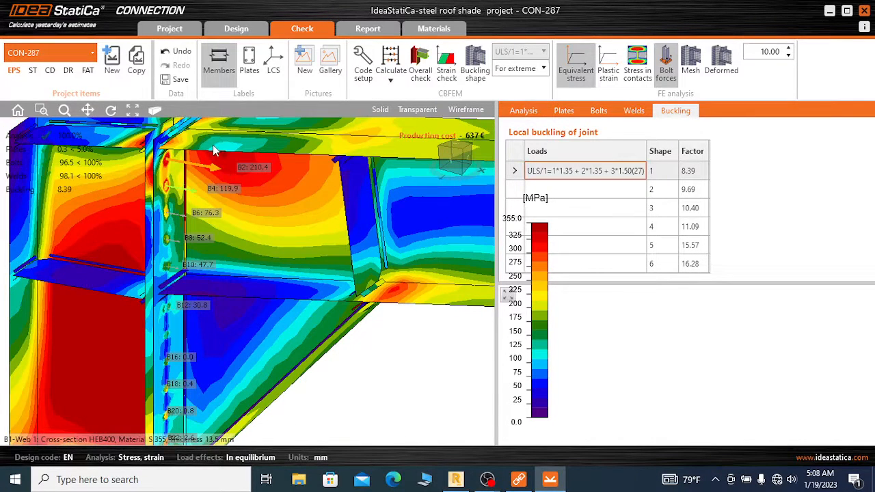
{"action": "scroll", "coordinate": [178, 159], "scroll_direction": "up", "scroll_amount": 1}
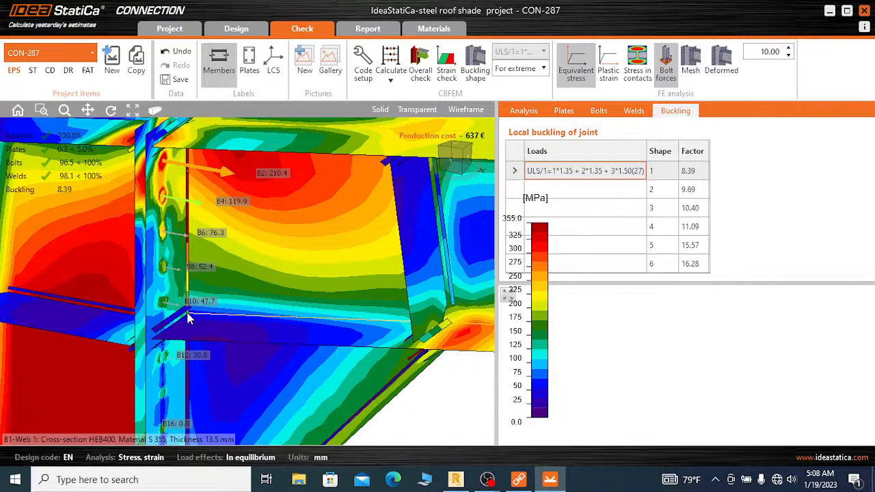
{"action": "scroll", "coordinate": [193, 302], "scroll_direction": "up", "scroll_amount": 2}
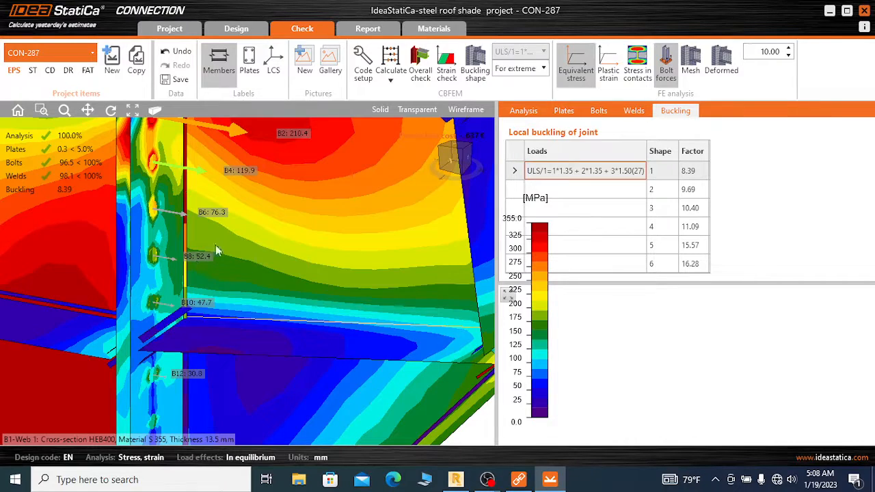
{"action": "scroll", "coordinate": [224, 233], "scroll_direction": "down", "scroll_amount": 3}
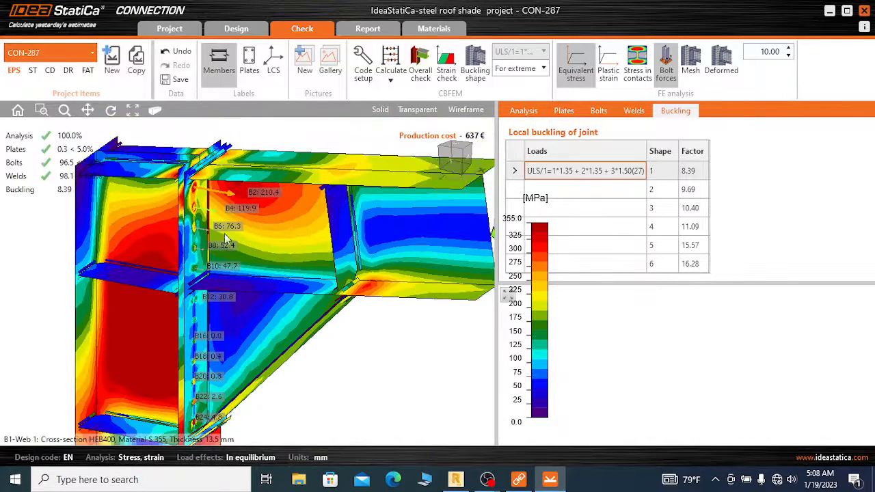
{"action": "scroll", "coordinate": [309, 218], "scroll_direction": "down", "scroll_amount": 4}
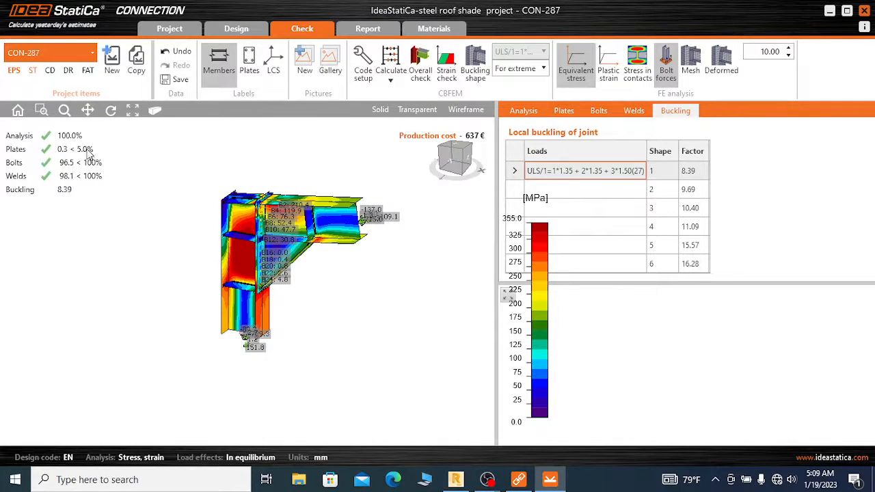
Switch CON-287 to the stiffness analysis and run its calculation
{"action": "left_click", "coordinate": [37, 76]}
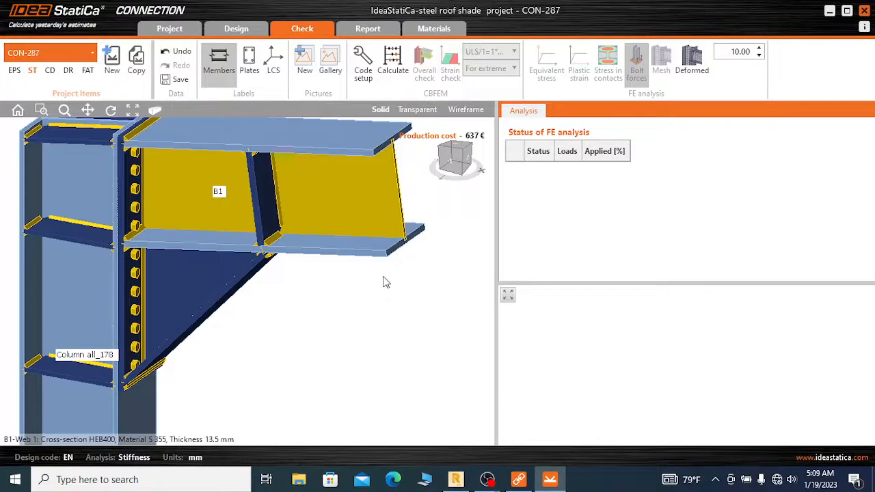
{"action": "scroll", "coordinate": [301, 256], "scroll_direction": "down", "scroll_amount": 5}
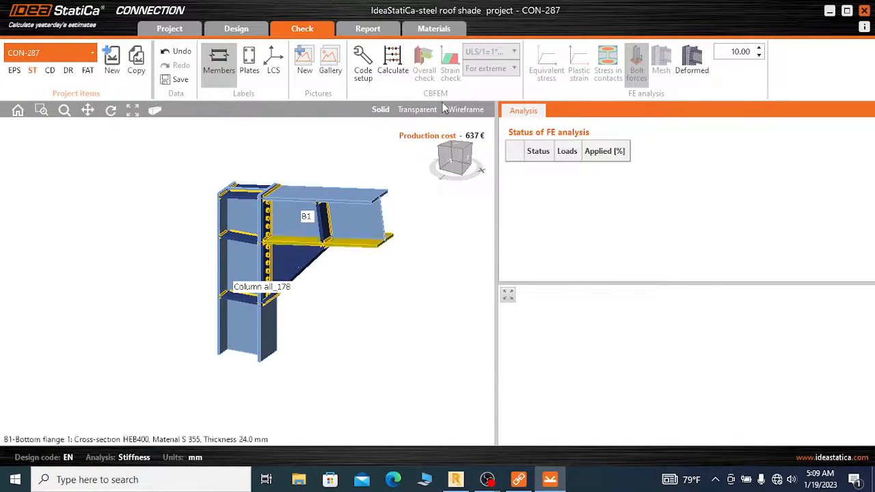
{"action": "left_click", "coordinate": [392, 61]}
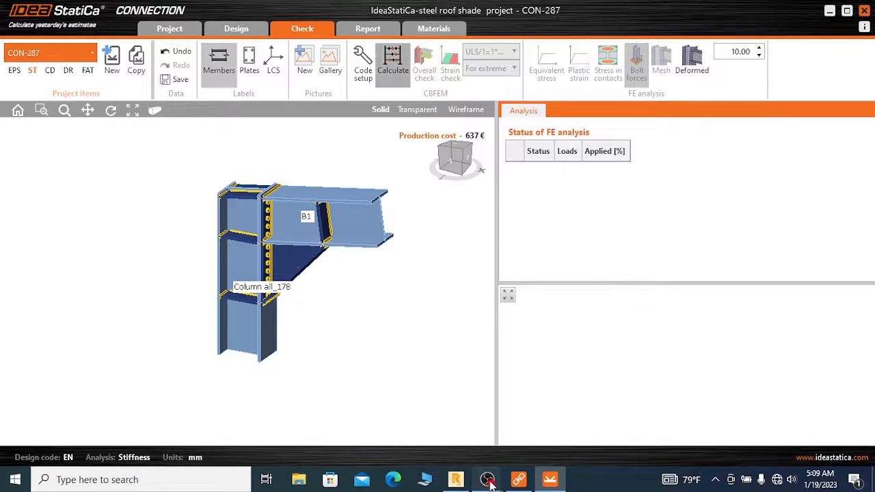
{"action": "mouse_move", "coordinate": [488, 477]}
{"action": "left_click", "coordinate": [458, 424]}
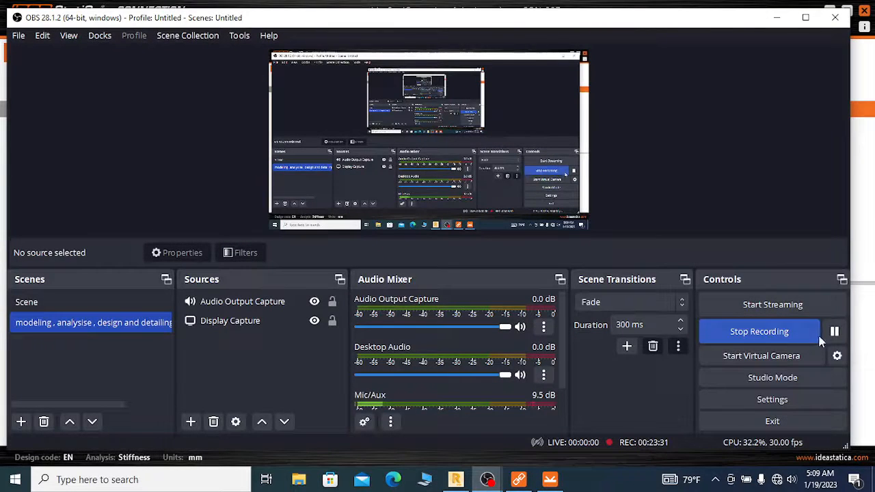
{"action": "left_click", "coordinate": [835, 332]}
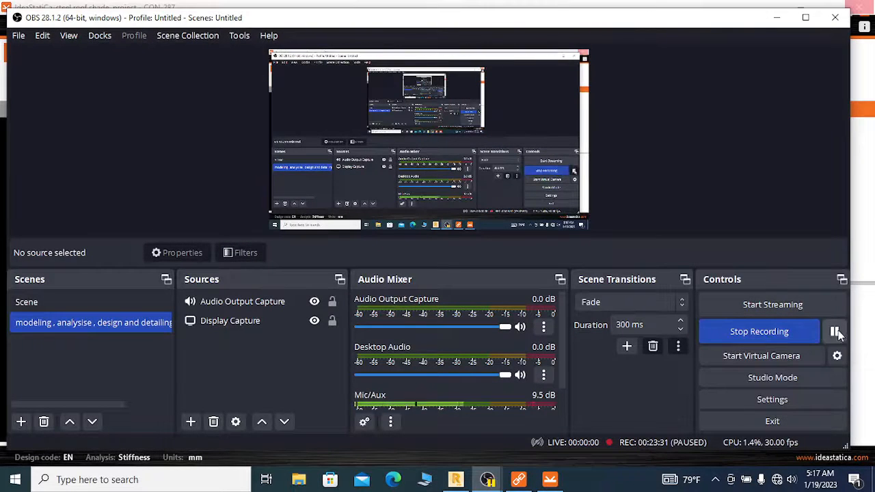
{"action": "left_click", "coordinate": [836, 332]}
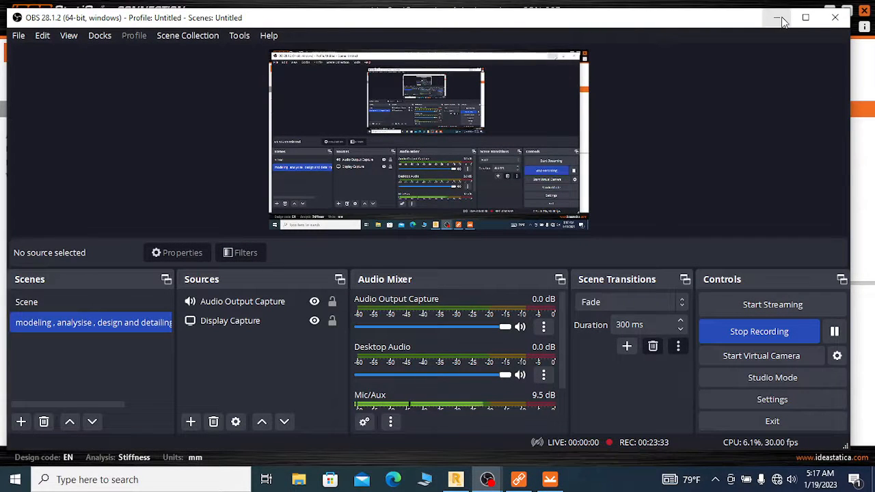
{"action": "left_click", "coordinate": [776, 18]}
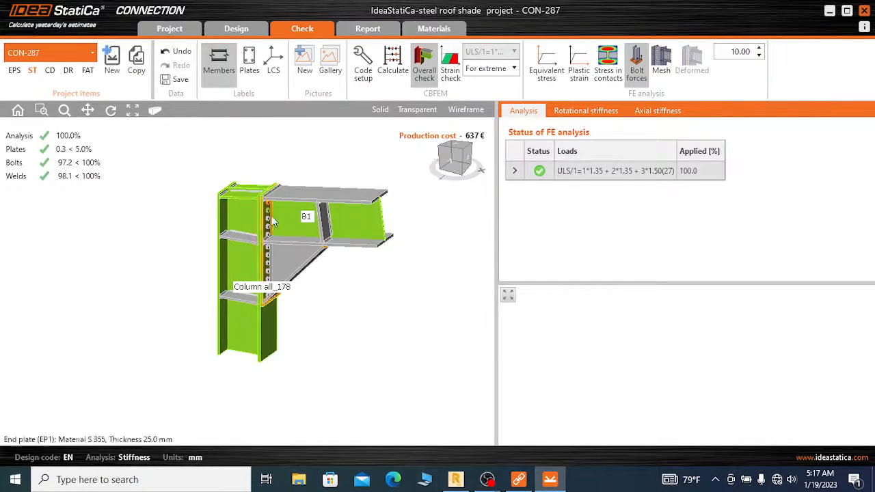
Examine the stiffness analysis overall check on the column, end plate bolts, welds, beam B1 and widener
{"action": "scroll", "coordinate": [312, 188], "scroll_direction": "up", "scroll_amount": 3}
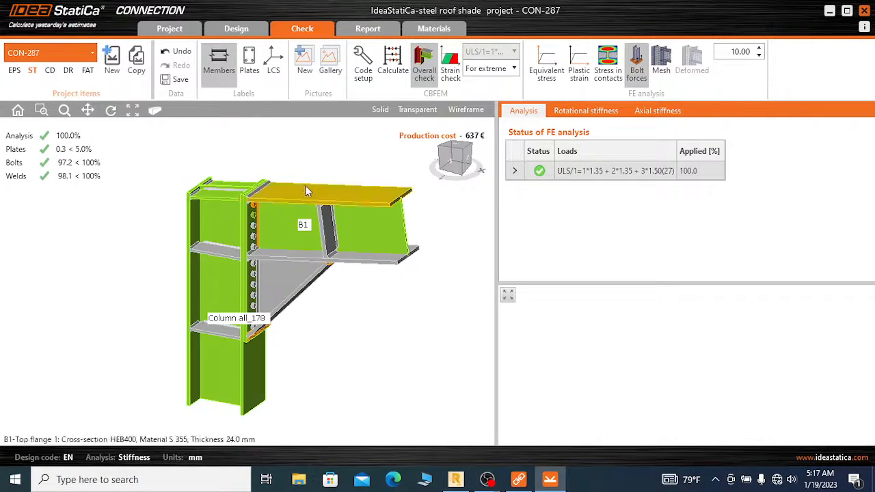
{"action": "scroll", "coordinate": [227, 214], "scroll_direction": "up", "scroll_amount": 2}
{"action": "scroll", "coordinate": [287, 151], "scroll_direction": "down", "scroll_amount": 2}
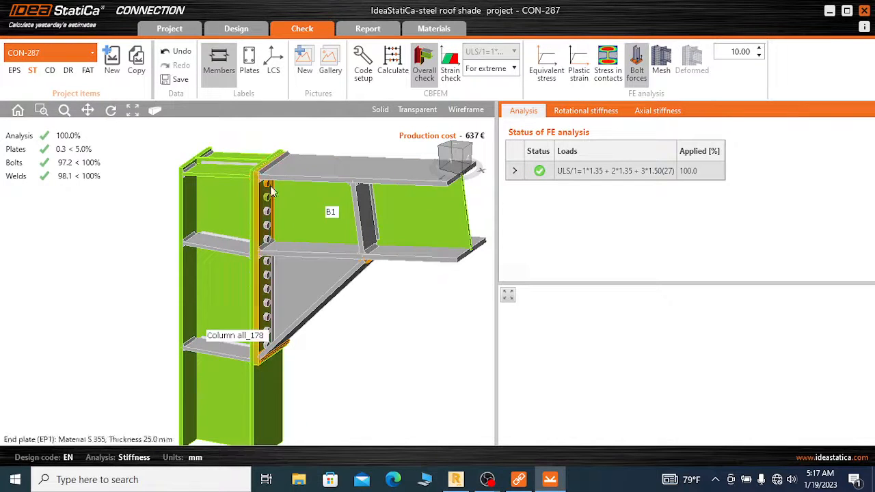
{"action": "scroll", "coordinate": [262, 186], "scroll_direction": "up", "scroll_amount": 2}
{"action": "scroll", "coordinate": [262, 185], "scroll_direction": "down", "scroll_amount": 2}
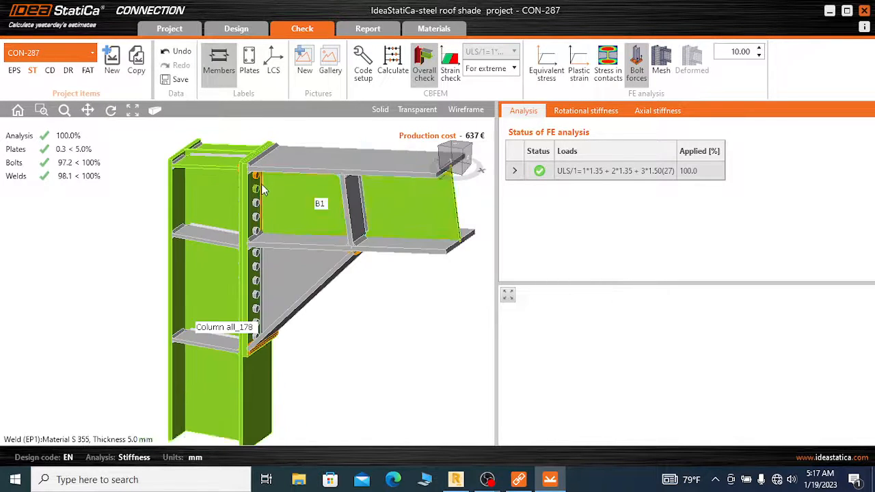
{"action": "scroll", "coordinate": [265, 209], "scroll_direction": "up", "scroll_amount": 2}
{"action": "scroll", "coordinate": [190, 203], "scroll_direction": "down", "scroll_amount": 1}
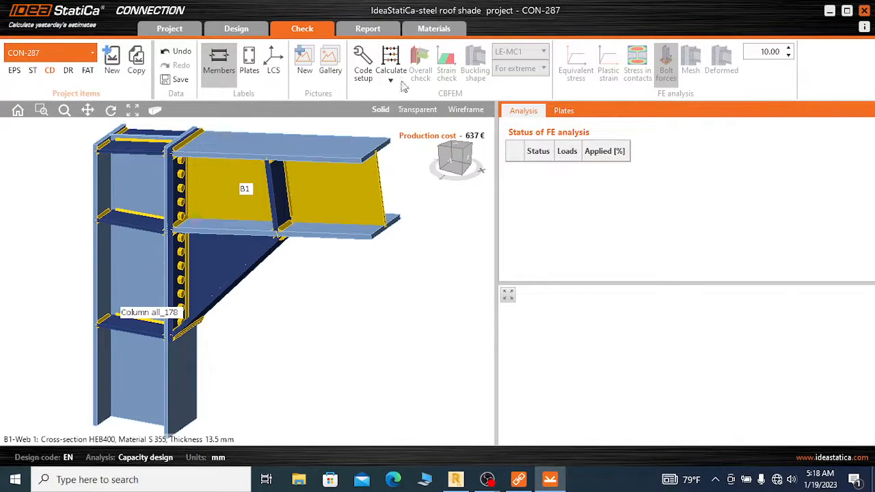
Switch CON-287 to capacity design and run its calculation
{"action": "scroll", "coordinate": [246, 287], "scroll_direction": "down", "scroll_amount": 2}
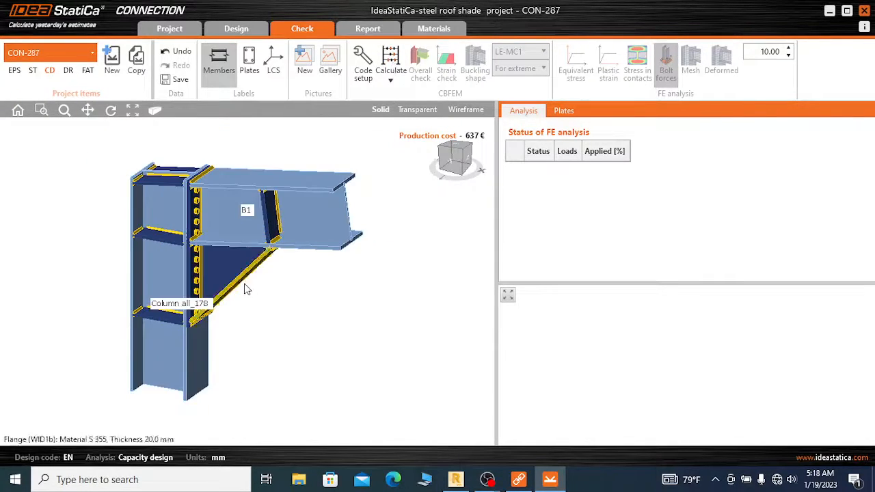
{"action": "left_click", "coordinate": [391, 60]}
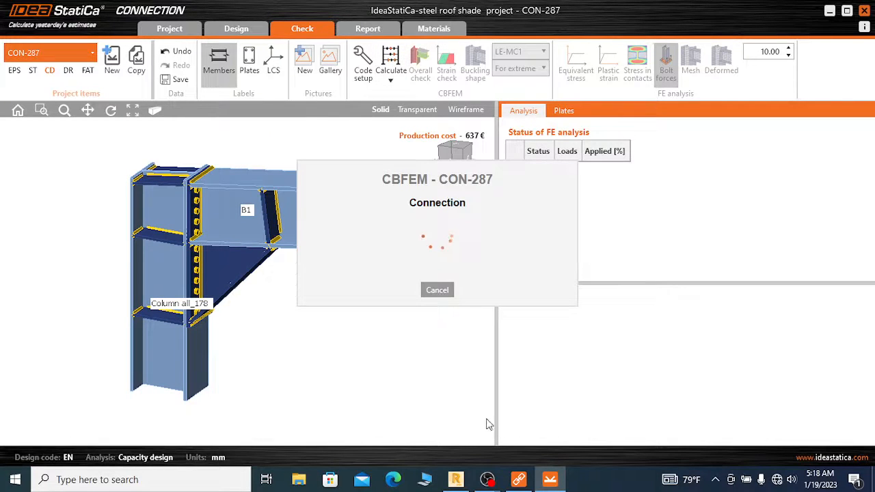
{"action": "left_click", "coordinate": [492, 484]}
{"action": "left_click", "coordinate": [432, 426]}
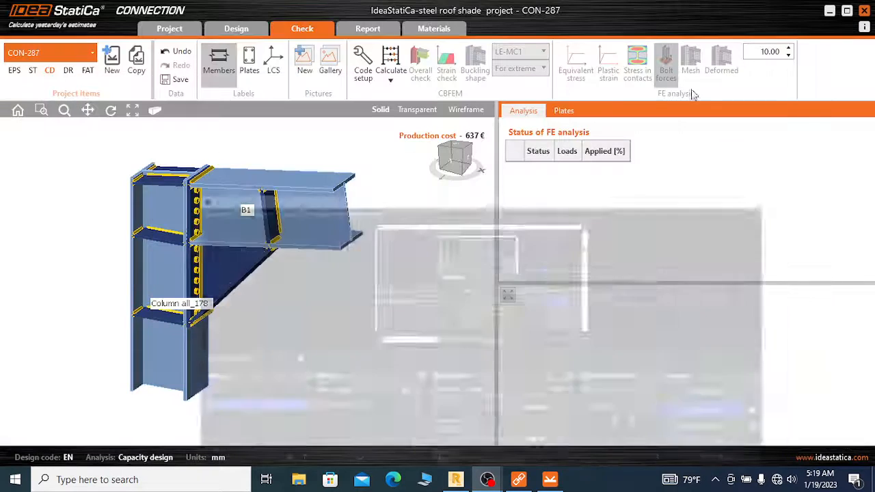
{"action": "left_click", "coordinate": [777, 17]}
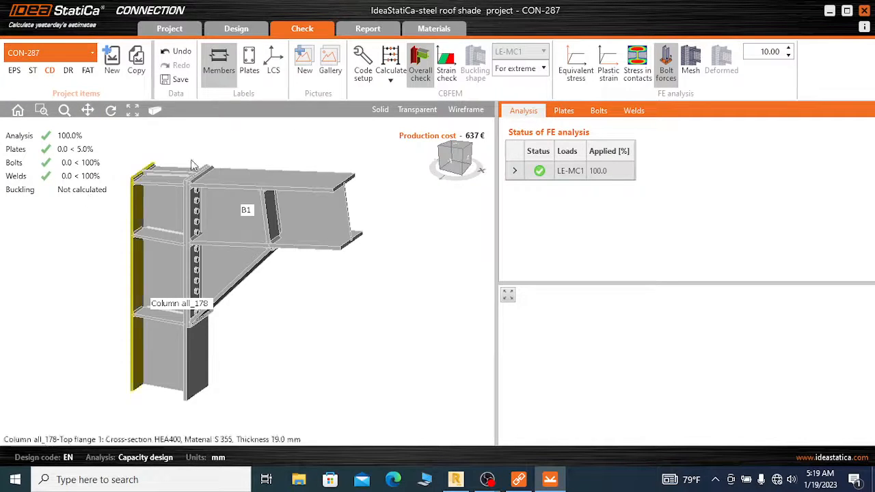
Run the Stress/strain - Buckling calculation for the capacity design of the joint
{"action": "left_click", "coordinate": [394, 80]}
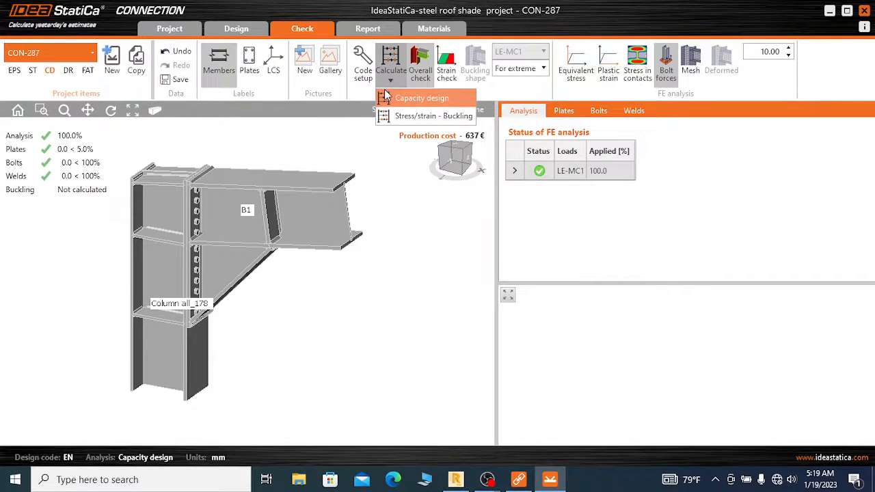
{"action": "left_click", "coordinate": [420, 117]}
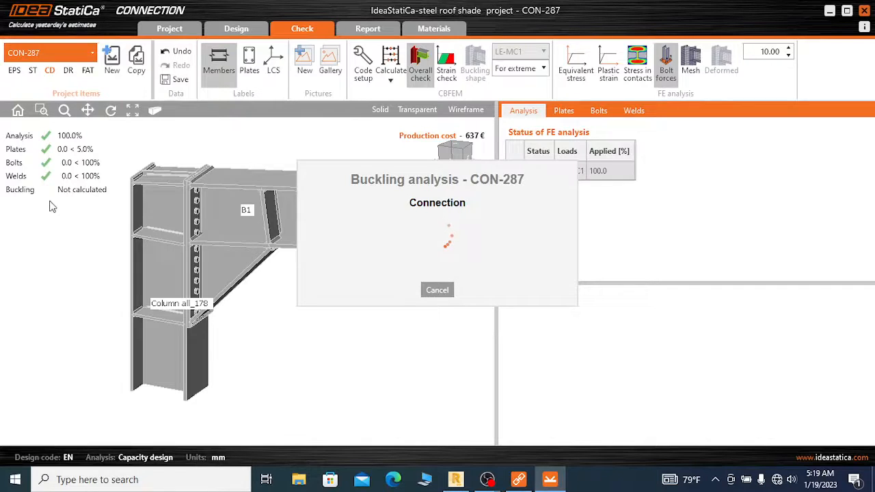
{"action": "mouse_move", "coordinate": [484, 481]}
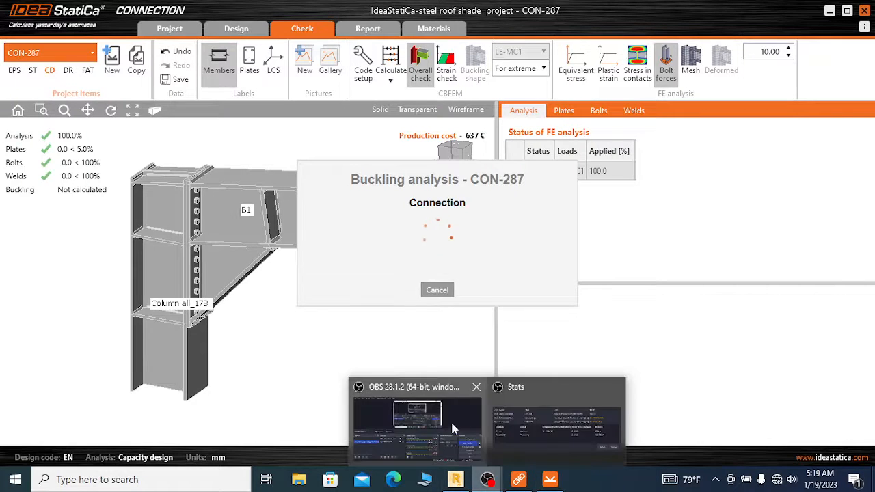
{"action": "left_click", "coordinate": [450, 420]}
{"action": "left_click", "coordinate": [834, 332]}
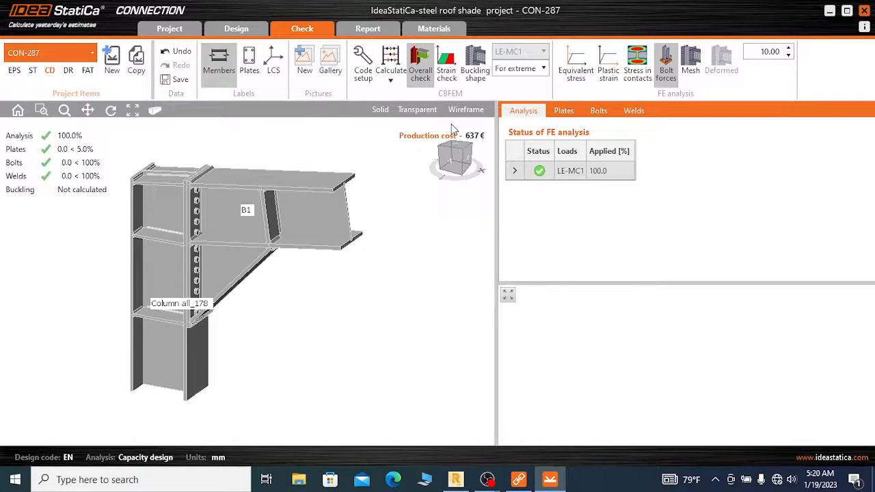
Review the capacity design overall check across the whole joint, including the plate, bolt, weld and buckling statuses
{"action": "scroll", "coordinate": [274, 301], "scroll_direction": "down", "scroll_amount": 3}
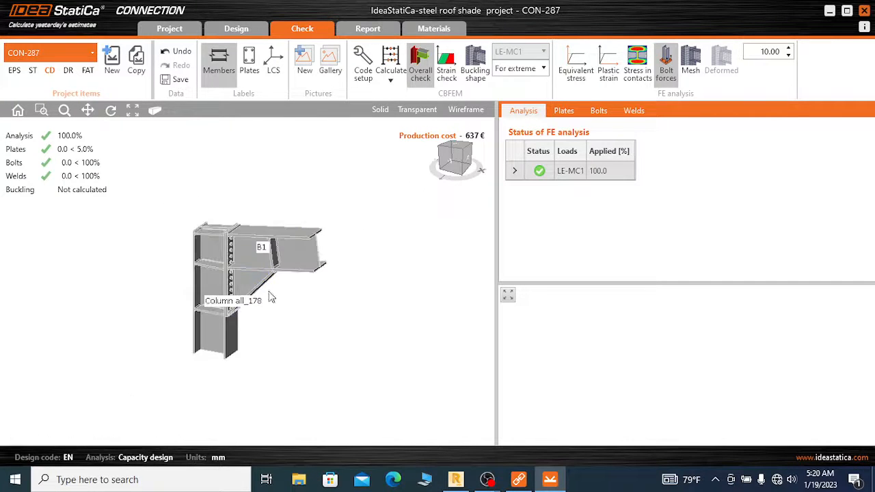
{"action": "scroll", "coordinate": [166, 207], "scroll_direction": "up", "scroll_amount": 1}
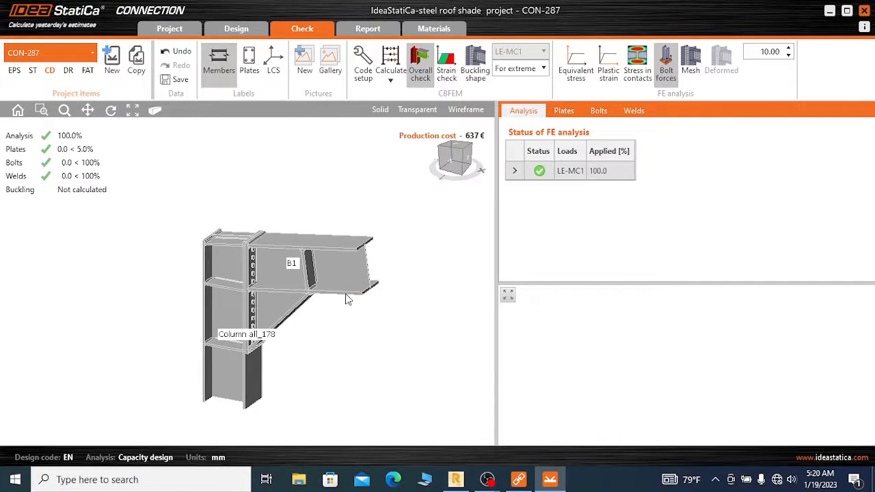
{"action": "scroll", "coordinate": [350, 174], "scroll_direction": "down", "scroll_amount": 1}
{"action": "scroll", "coordinate": [345, 232], "scroll_direction": "up", "scroll_amount": 2}
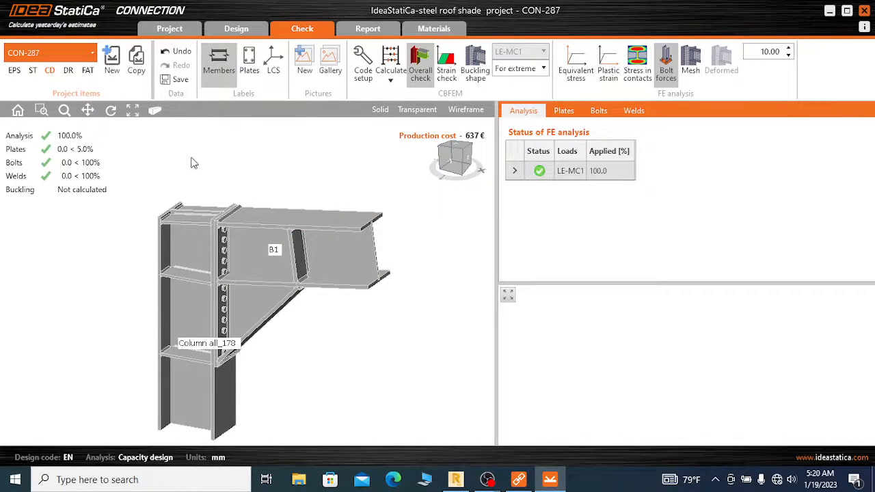
{"action": "scroll", "coordinate": [258, 141], "scroll_direction": "down", "scroll_amount": 1}
{"action": "scroll", "coordinate": [251, 248], "scroll_direction": "up", "scroll_amount": 1}
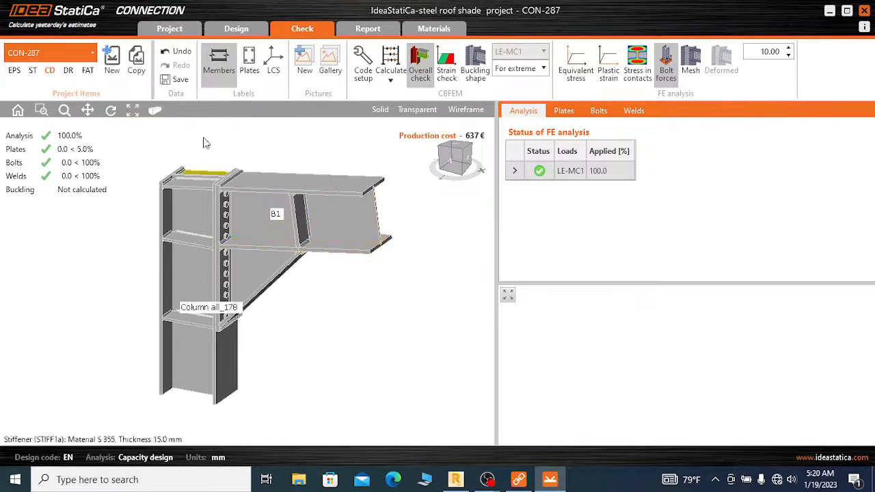
Switch CON-287 to the joint design resistance analysis and run its calculation
{"action": "left_click", "coordinate": [69, 74]}
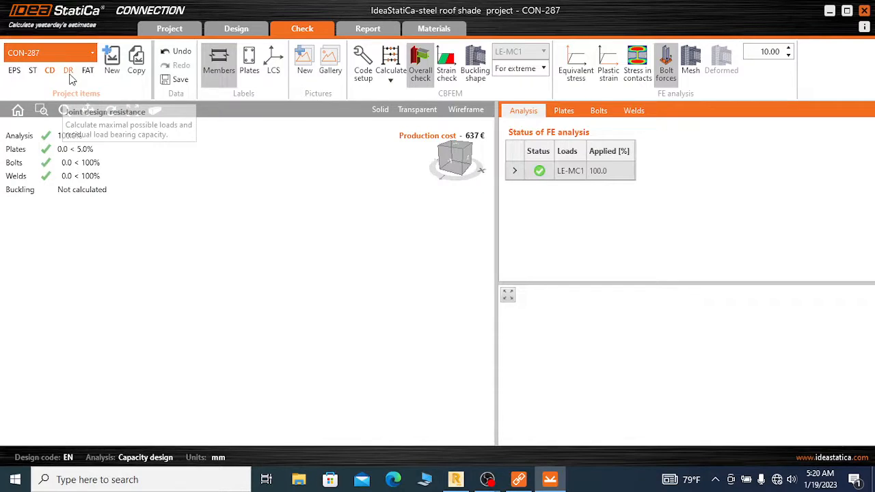
{"action": "left_click", "coordinate": [70, 75]}
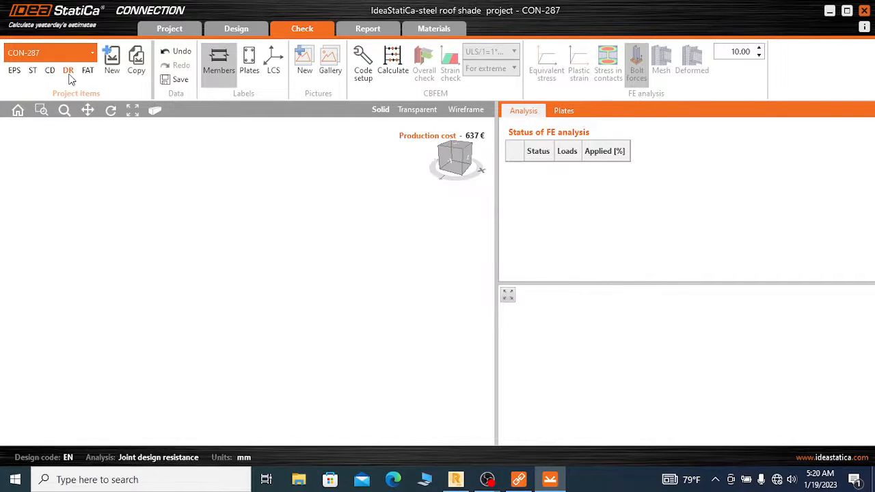
{"action": "left_click", "coordinate": [394, 64]}
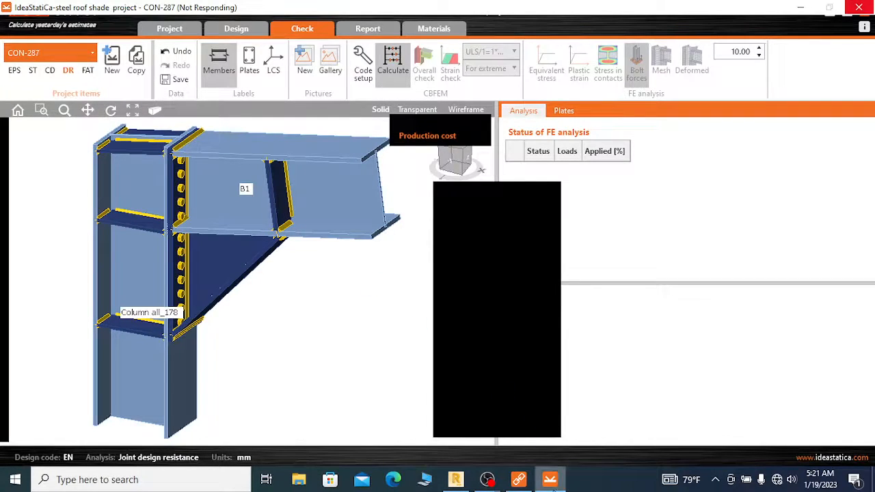
{"action": "left_click", "coordinate": [478, 462]}
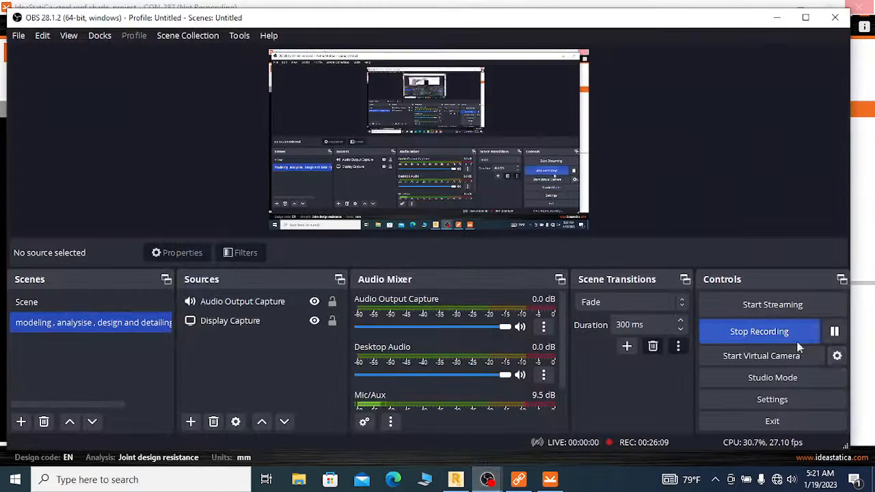
{"action": "left_click", "coordinate": [777, 18]}
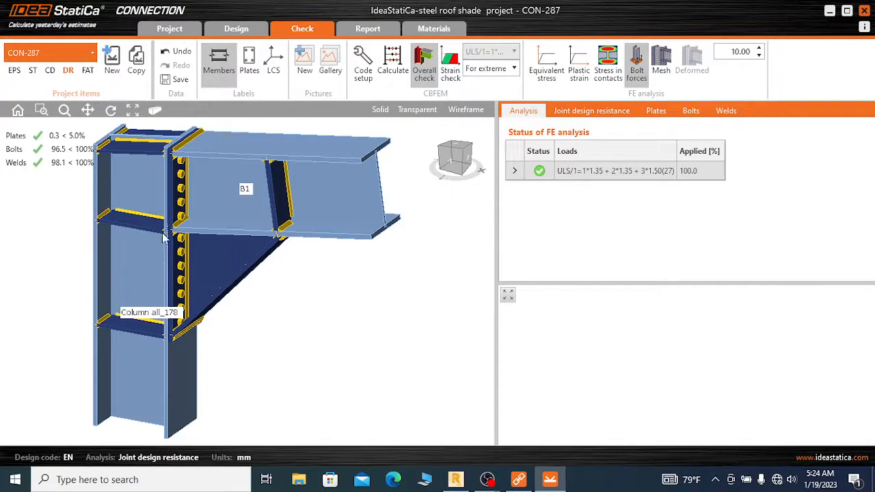
View the joint design resistance overall check on the model, examining the column, end plate bolts and beam flange
{"action": "left_click", "coordinate": [17, 140]}
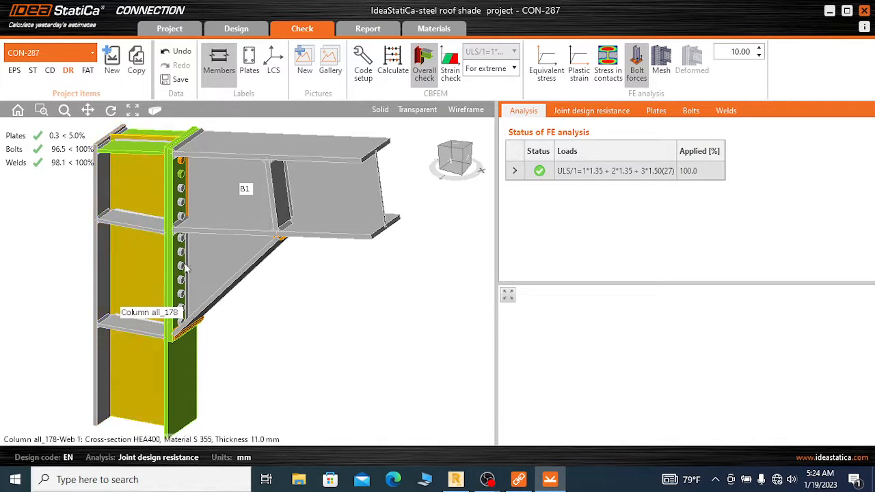
{"action": "scroll", "coordinate": [180, 203], "scroll_direction": "down", "scroll_amount": 2}
{"action": "scroll", "coordinate": [175, 203], "scroll_direction": "up", "scroll_amount": 2}
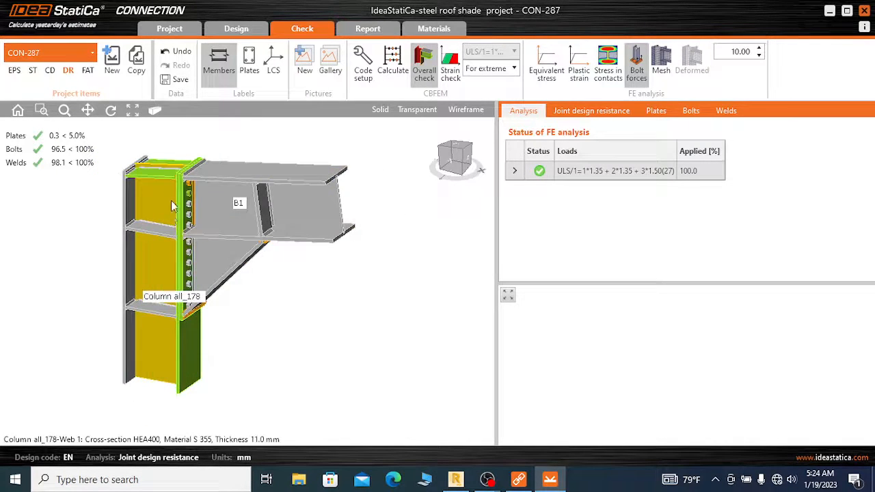
{"action": "scroll", "coordinate": [155, 170], "scroll_direction": "up", "scroll_amount": 2}
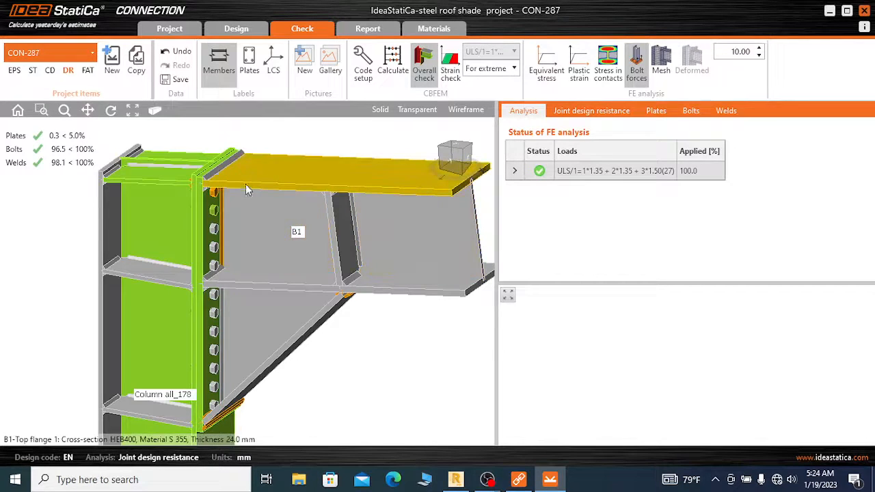
Switch to Robot Structural Analysis and examine the rafter-to-column joint at node 287 within the whole steel roof shade structure
{"action": "scroll", "coordinate": [245, 182], "scroll_direction": "down", "scroll_amount": 2}
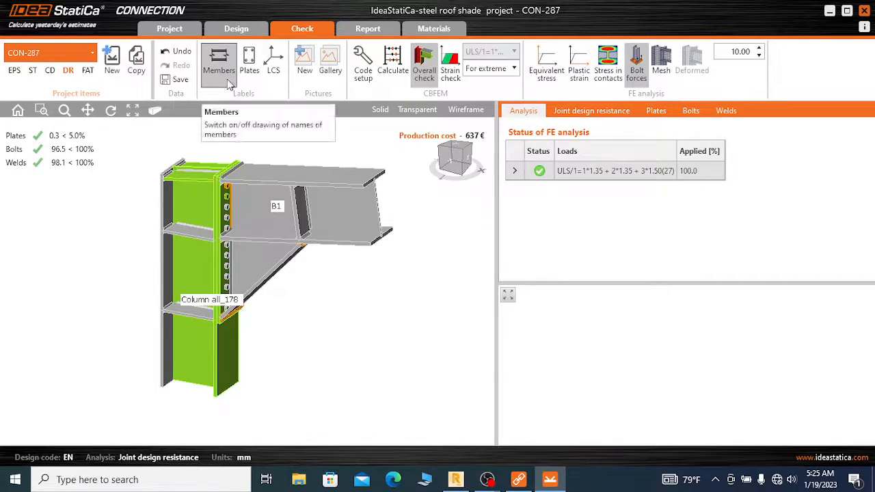
{"action": "left_click", "coordinate": [455, 479]}
{"action": "scroll", "coordinate": [520, 237], "scroll_direction": "down", "scroll_amount": 3}
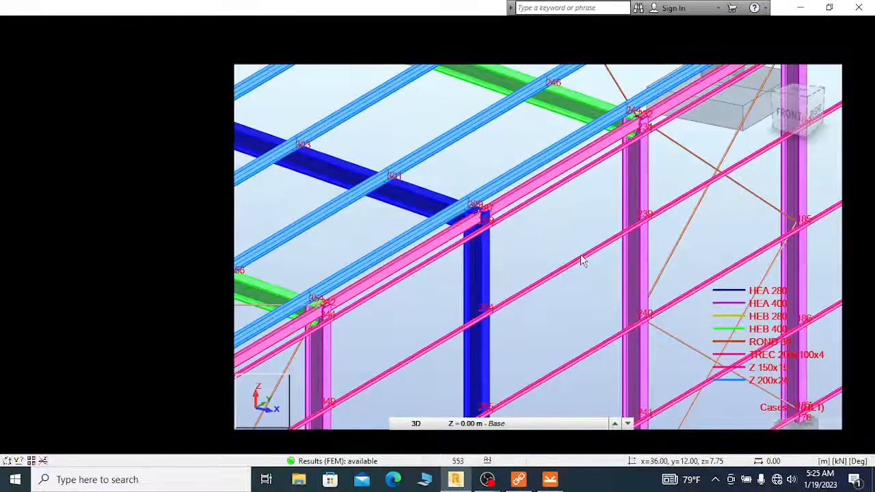
{"action": "scroll", "coordinate": [581, 260], "scroll_direction": "down", "scroll_amount": 3}
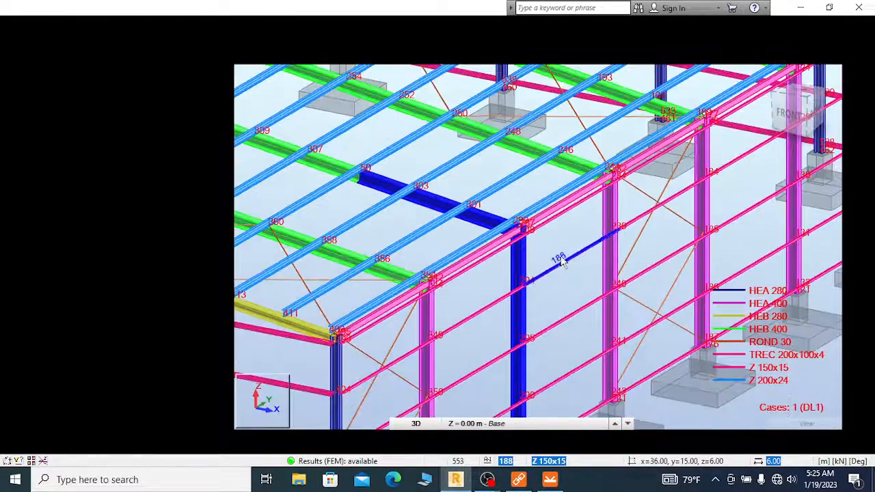
{"action": "scroll", "coordinate": [560, 258], "scroll_direction": "down", "scroll_amount": 2}
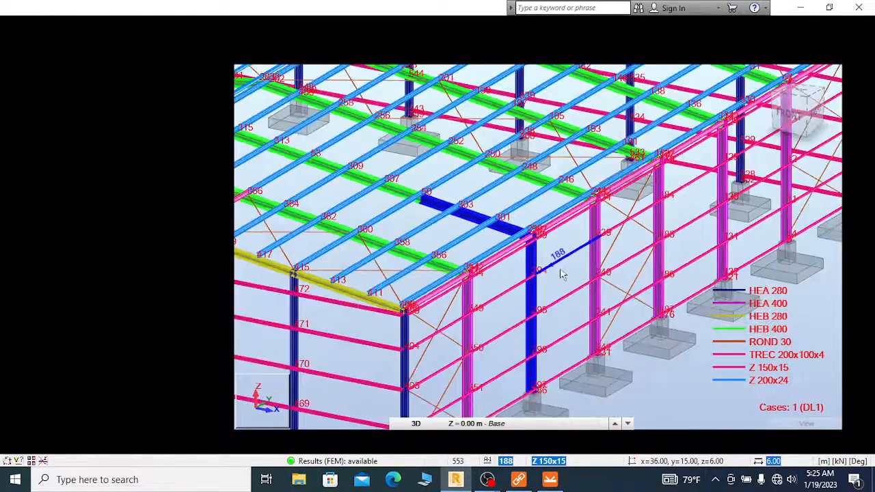
{"action": "scroll", "coordinate": [561, 277], "scroll_direction": "down", "scroll_amount": 4}
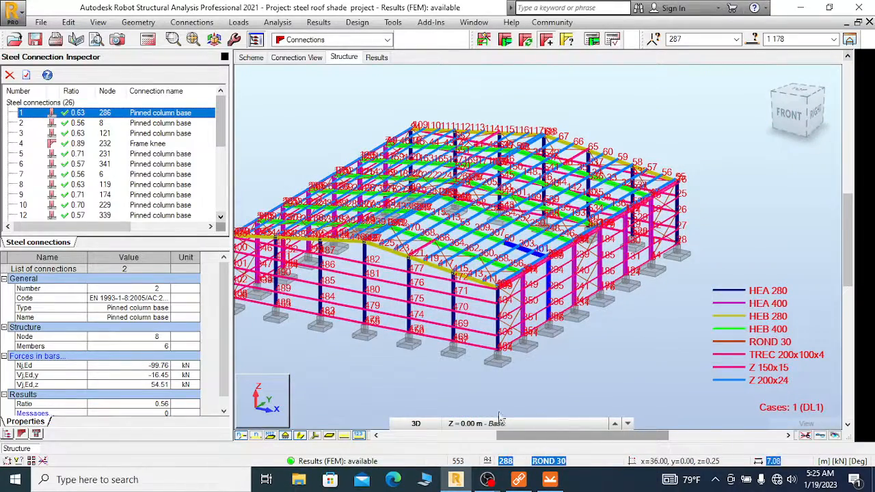
Return to the IDEA StatiCa Connection window with CON-287 and save the project
{"action": "left_click", "coordinate": [549, 480]}
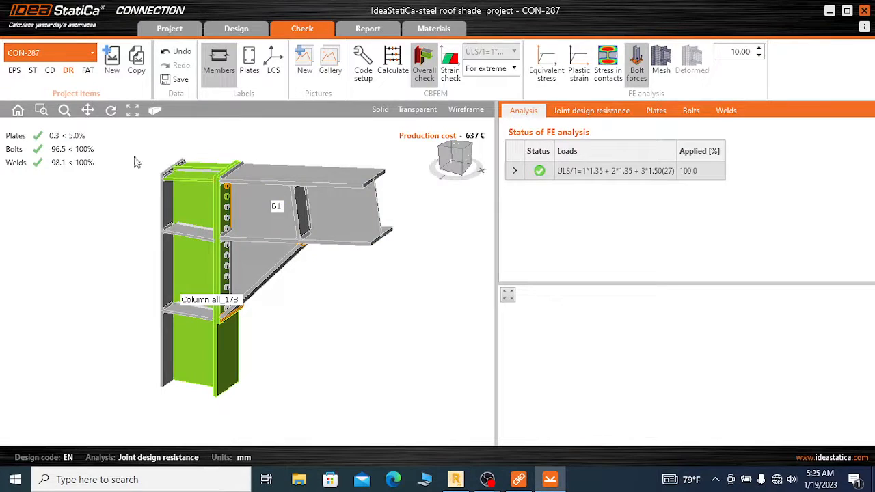
{"action": "left_click", "coordinate": [169, 29]}
{"action": "mouse_move", "coordinate": [487, 479]}
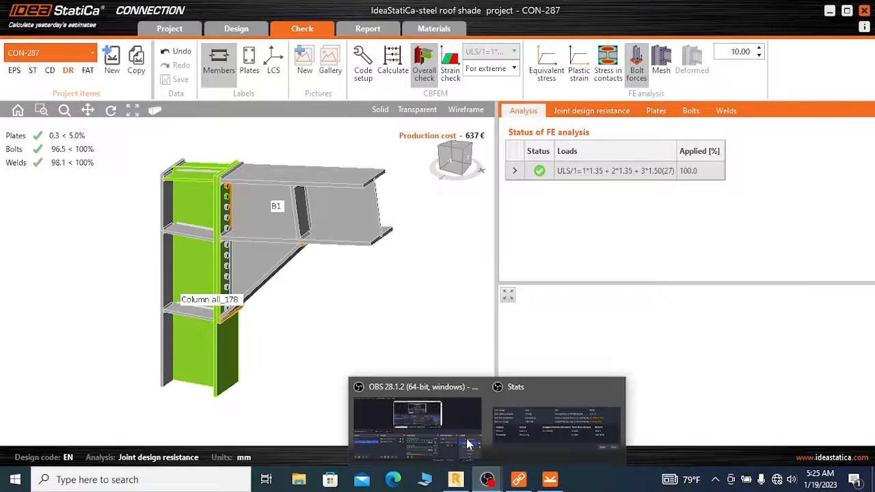
{"action": "left_click", "coordinate": [440, 424]}
{"action": "left_click", "coordinate": [834, 332]}
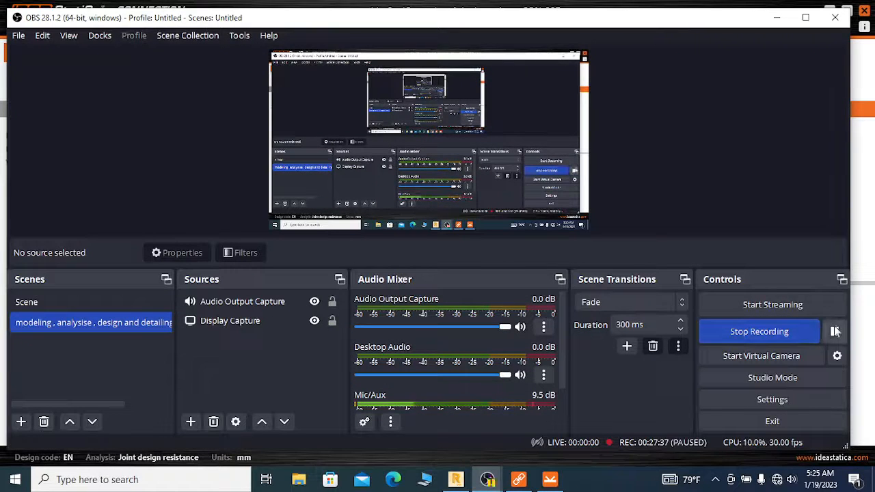